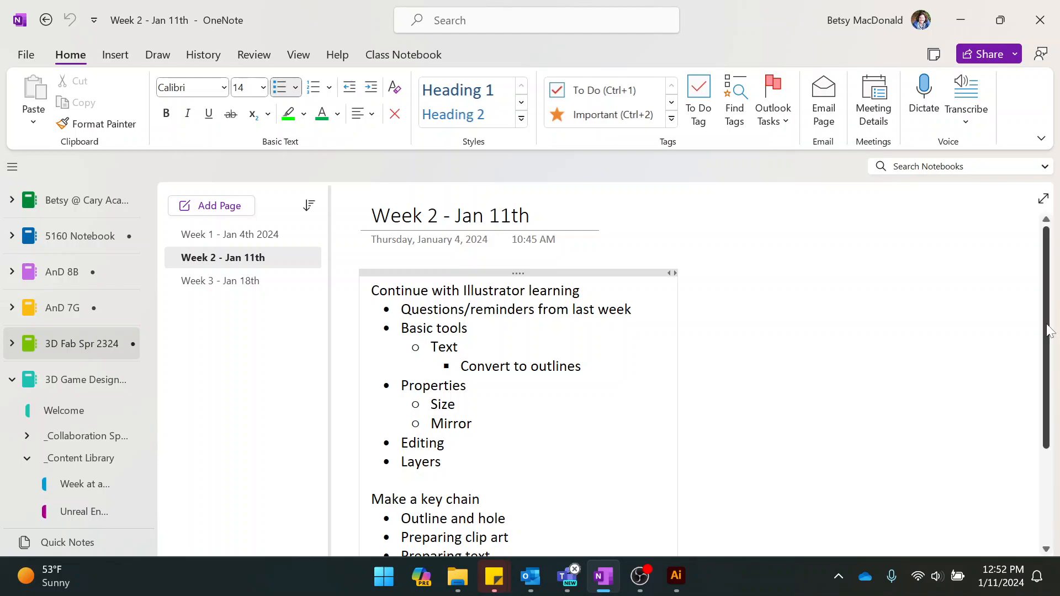
Highlight the Week 2 agenda lines from "Questions/reminders from last week" through "Mirror".
mouse_move(640, 576)
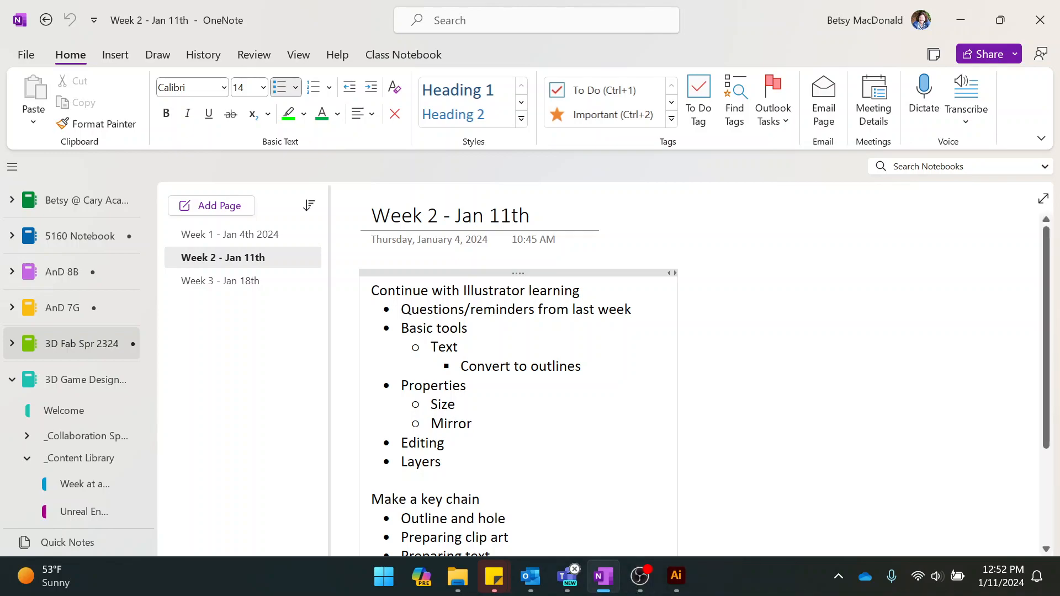
key(shift+Down)
key(shift+Down)
key(shift+Down)
key(shift+Down)
key(shift+Down)
key(shift+Down)
key(shift+Down)
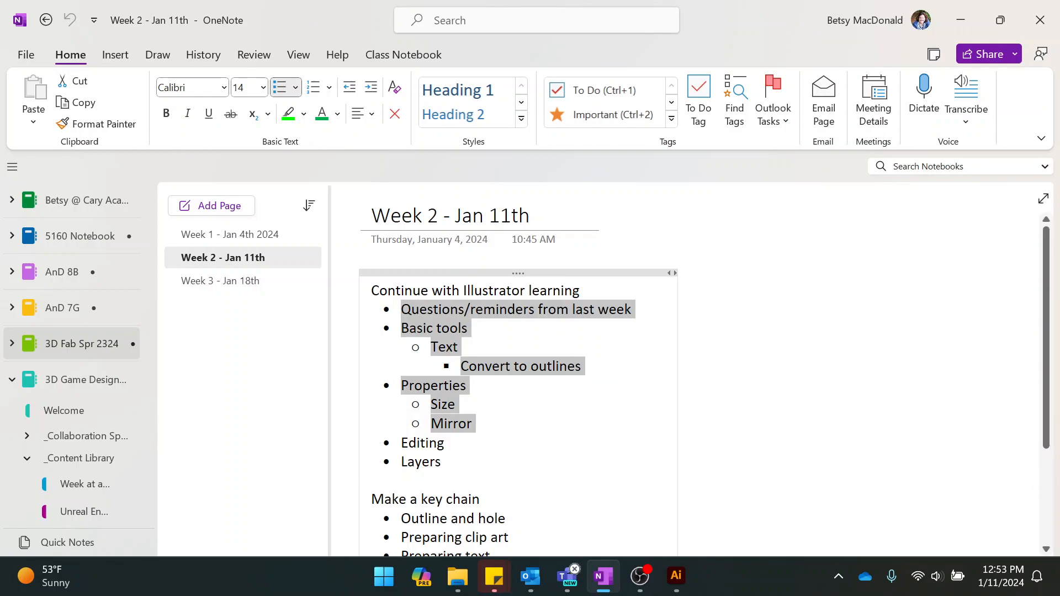
Switch to Adobe Illustrator and dismiss the Java update notification.
click(675, 575)
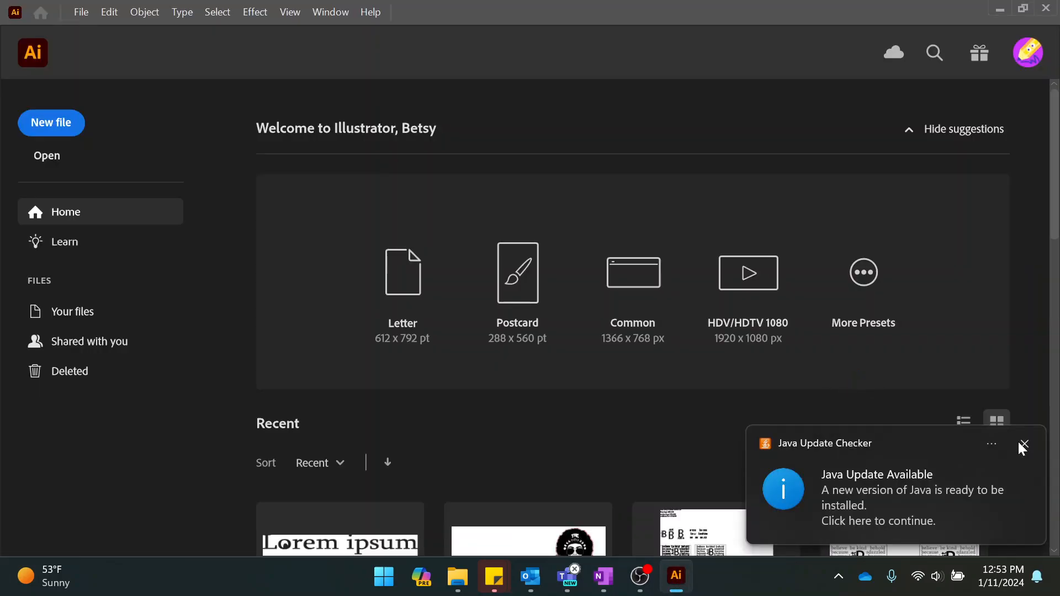
click(1024, 444)
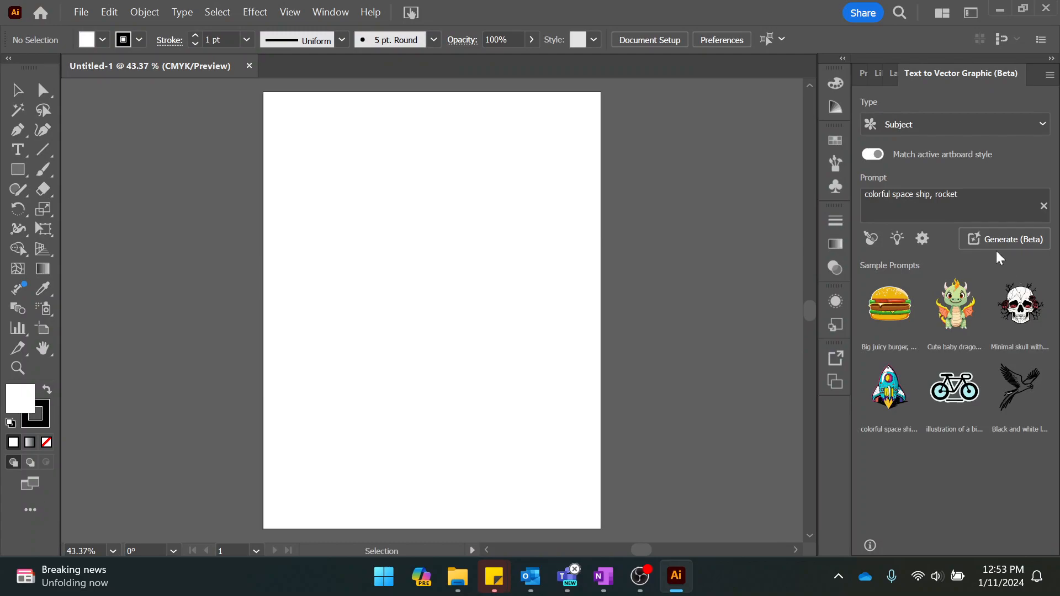
Show the blank document's properties and look at the choice of document units without changing it.
click(864, 74)
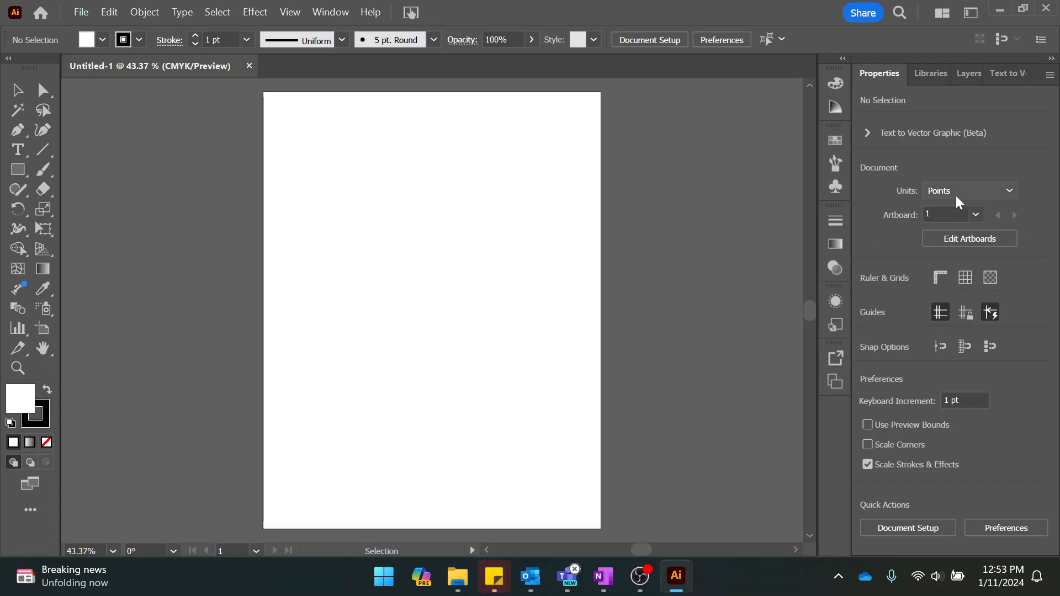
click(1011, 192)
click(1013, 193)
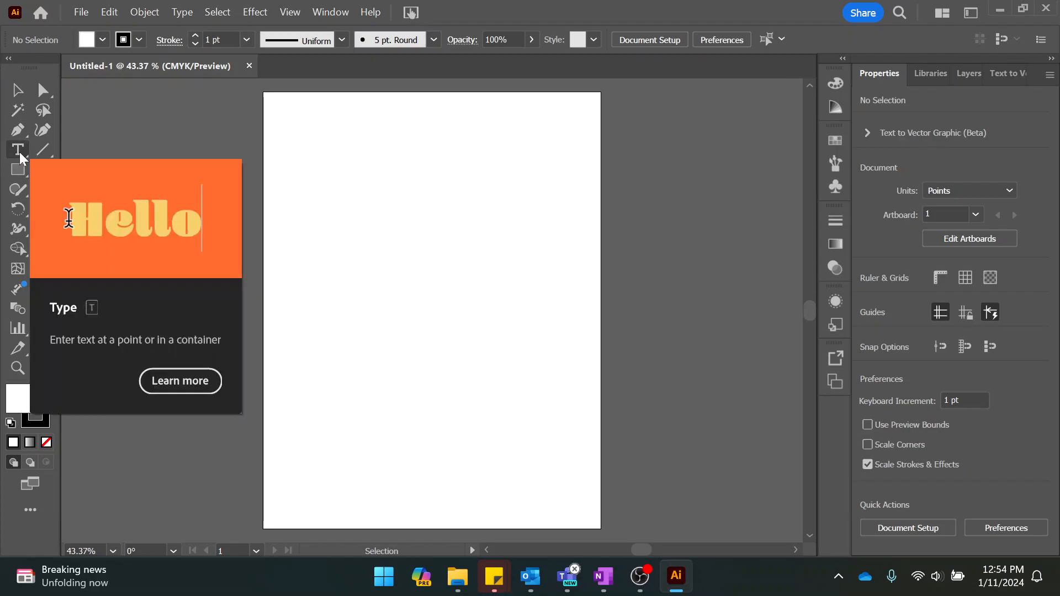
Place a point text object with the Type Tool near the artboard's upper-left corner, keeping the placeholder text.
click(20, 154)
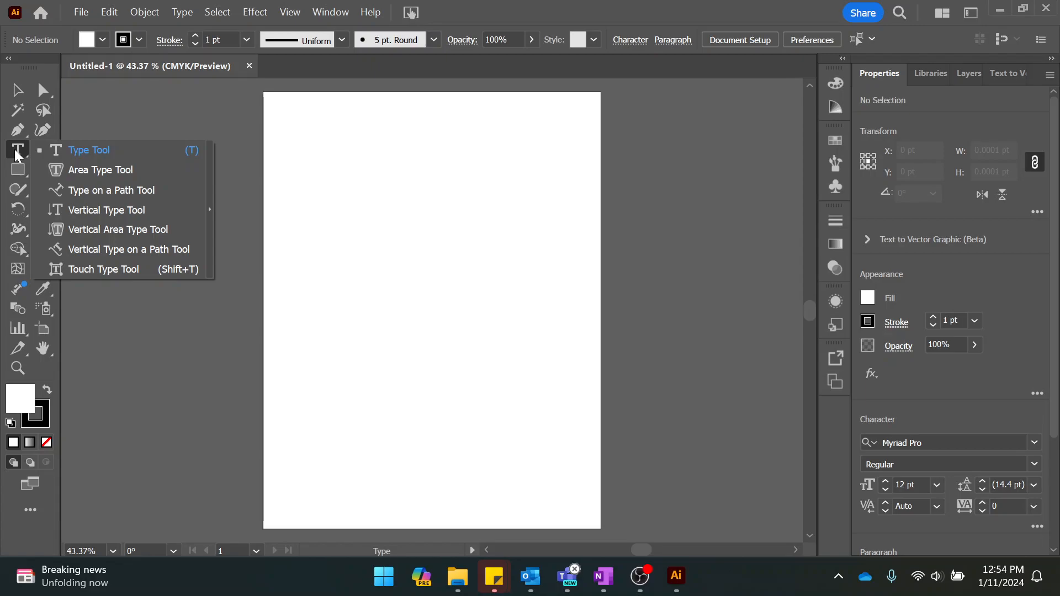
click(93, 157)
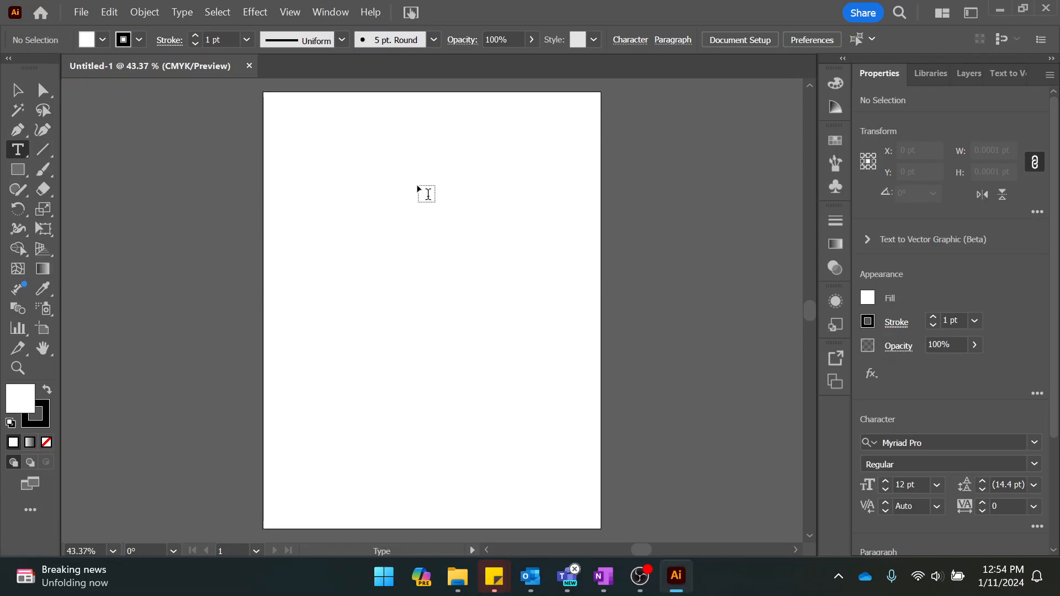
click(320, 160)
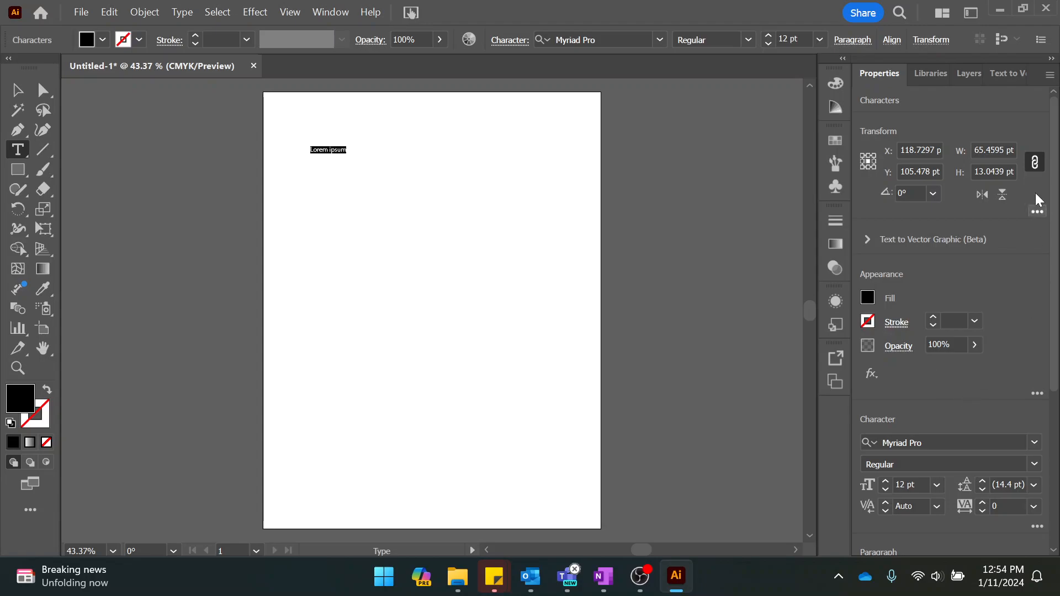
Review the placeholder text's transform, appearance, character, paragraph and alignment properties.
scroll(1014, 336, down, 5)
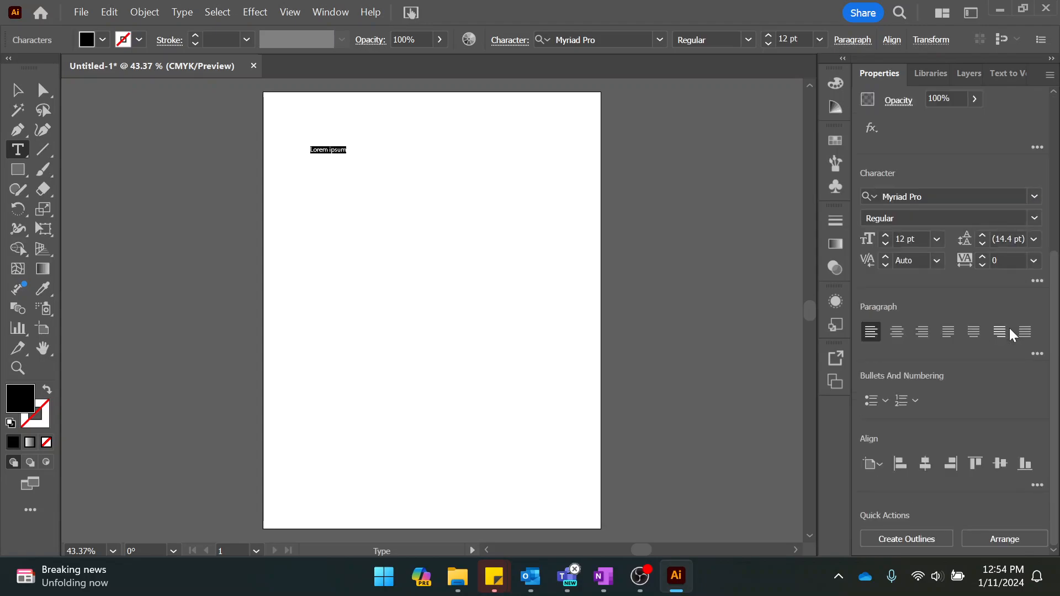
scroll(1012, 331, up, 5)
scroll(1012, 330, down, 5)
scroll(1010, 326, up, 5)
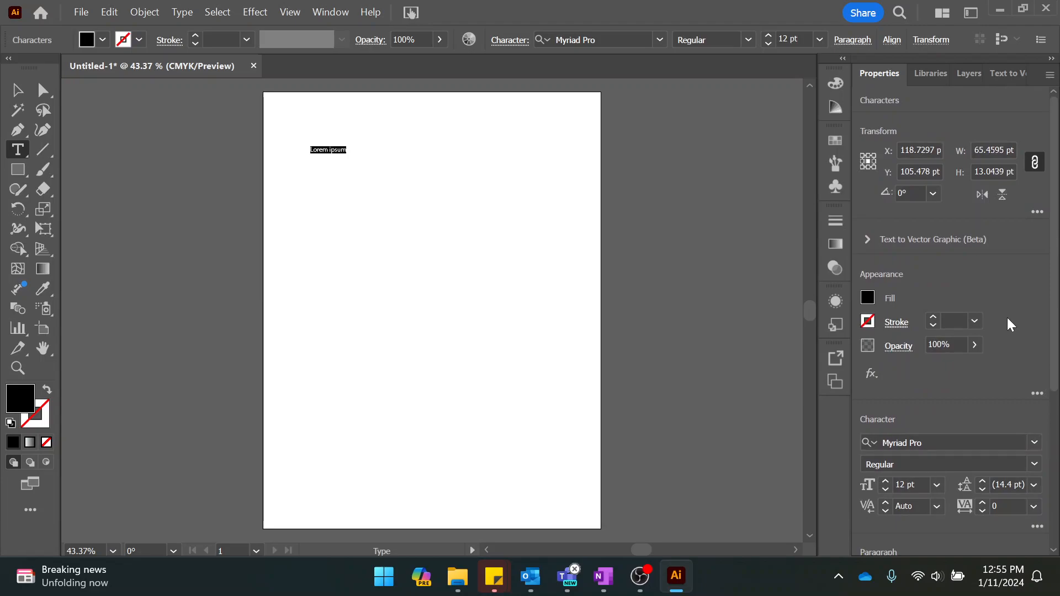
scroll(1011, 324, down, 3)
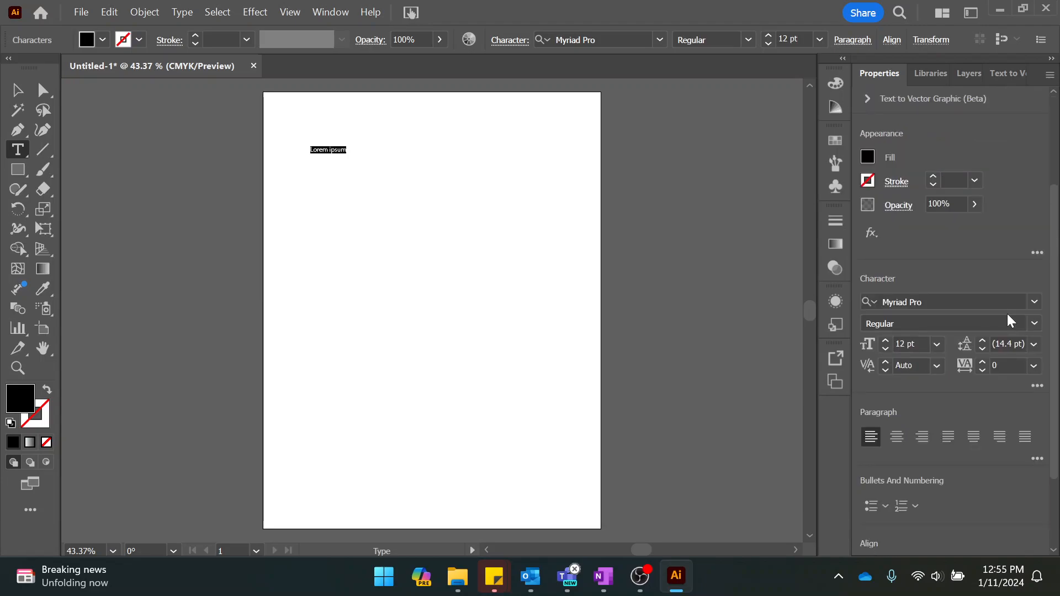
scroll(1005, 243, up, 3)
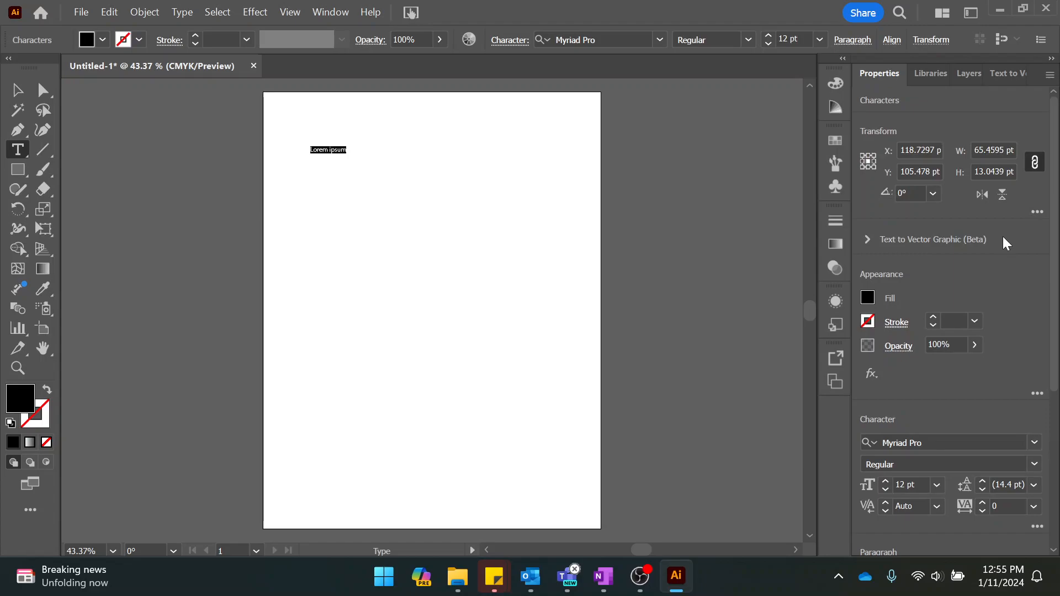
Set the placeholder text's font to Sylfaen and its size to 72 pt.
scroll(1004, 241, down, 3)
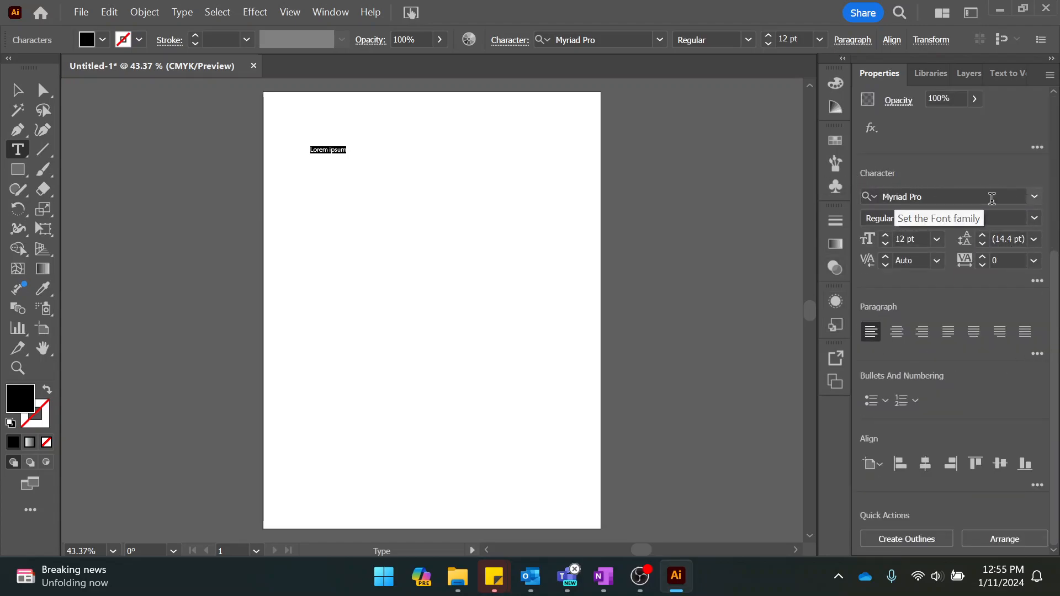
click(1036, 200)
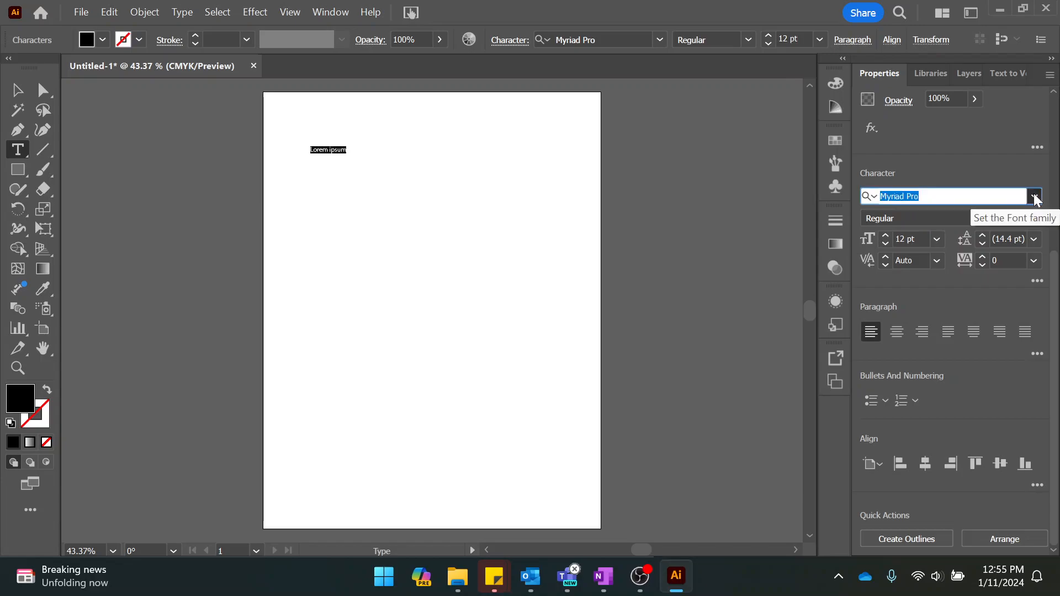
click(1034, 197)
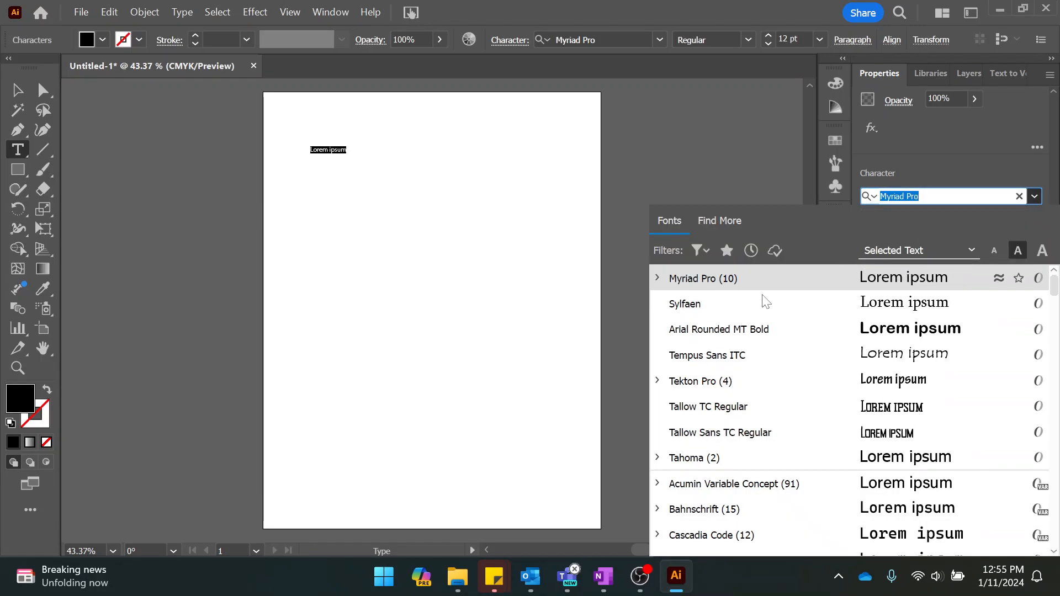
click(701, 312)
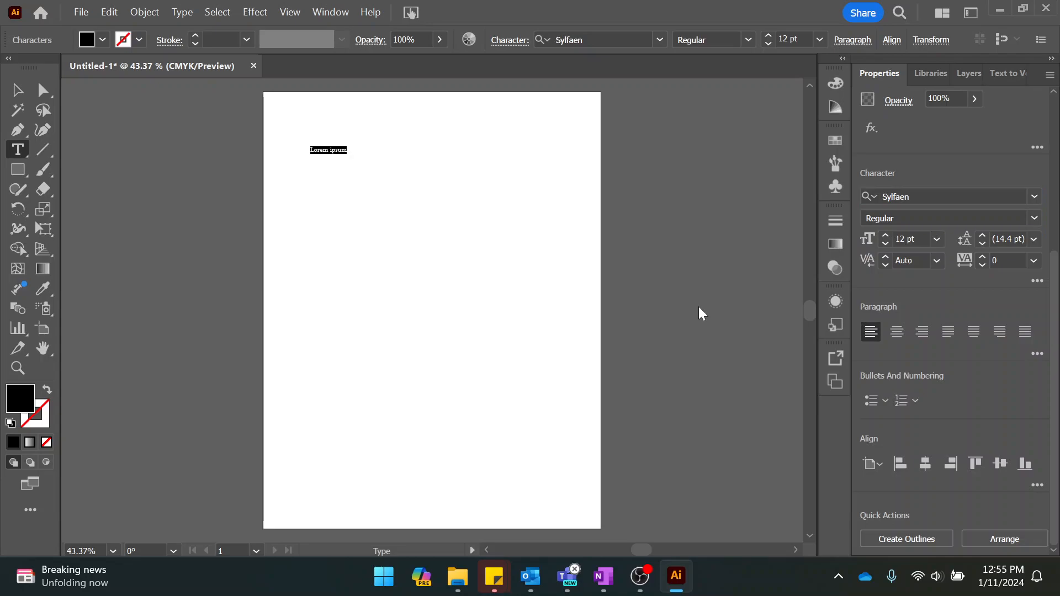
click(937, 241)
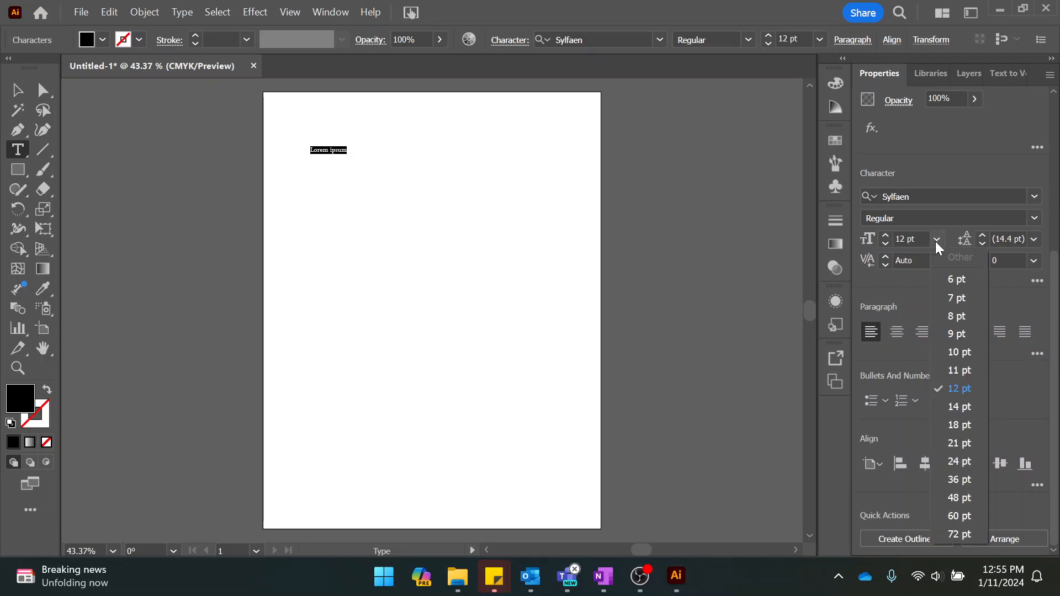
click(959, 535)
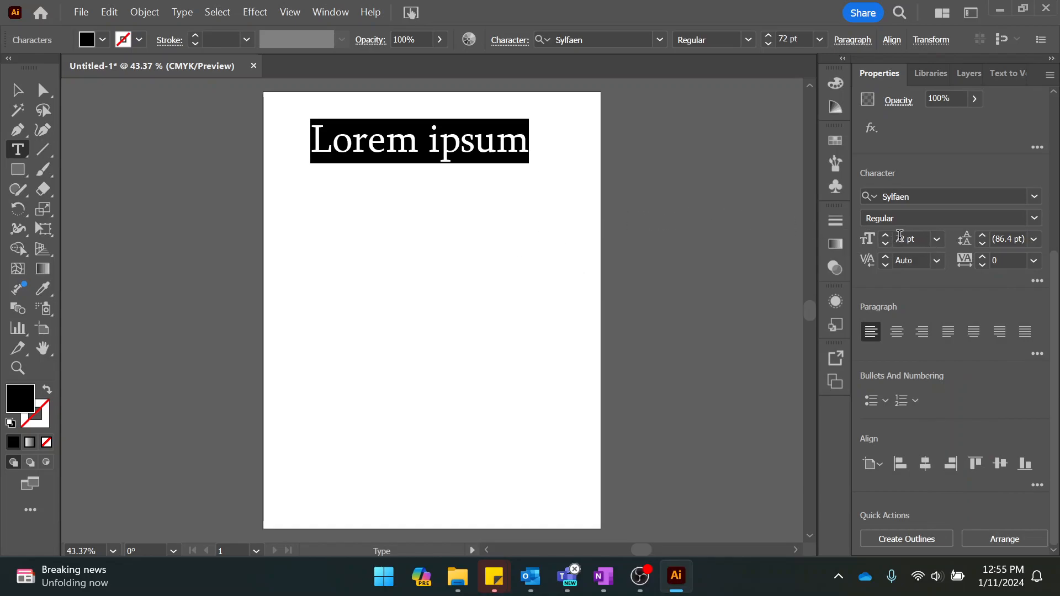
Try custom font sizes of 256 pt and 512 pt on the Lorem ipsum text.
click(900, 237)
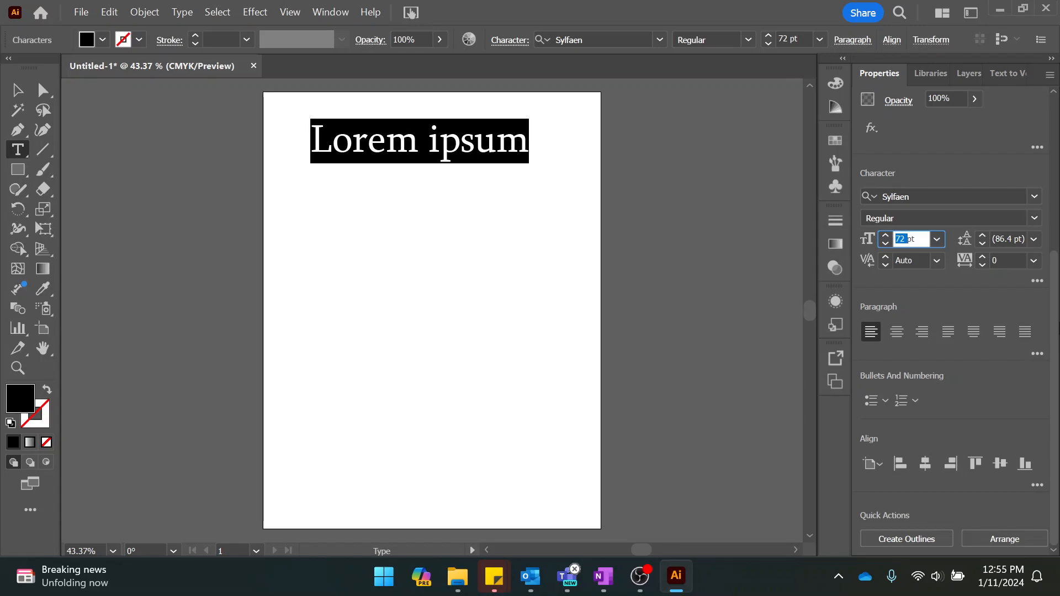
text(256)
key(Tab)
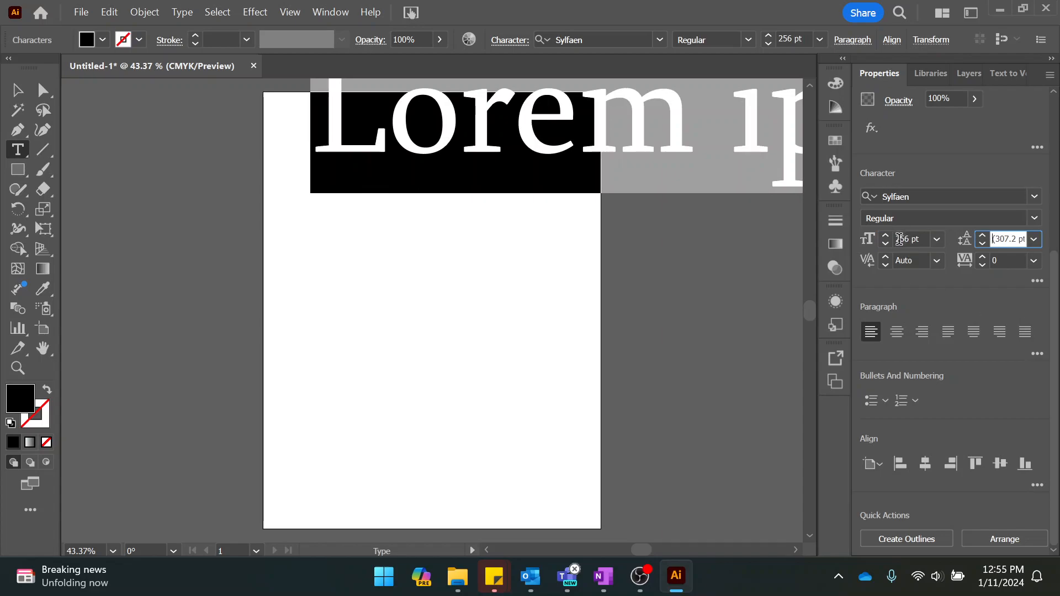
click(898, 238)
text(512)
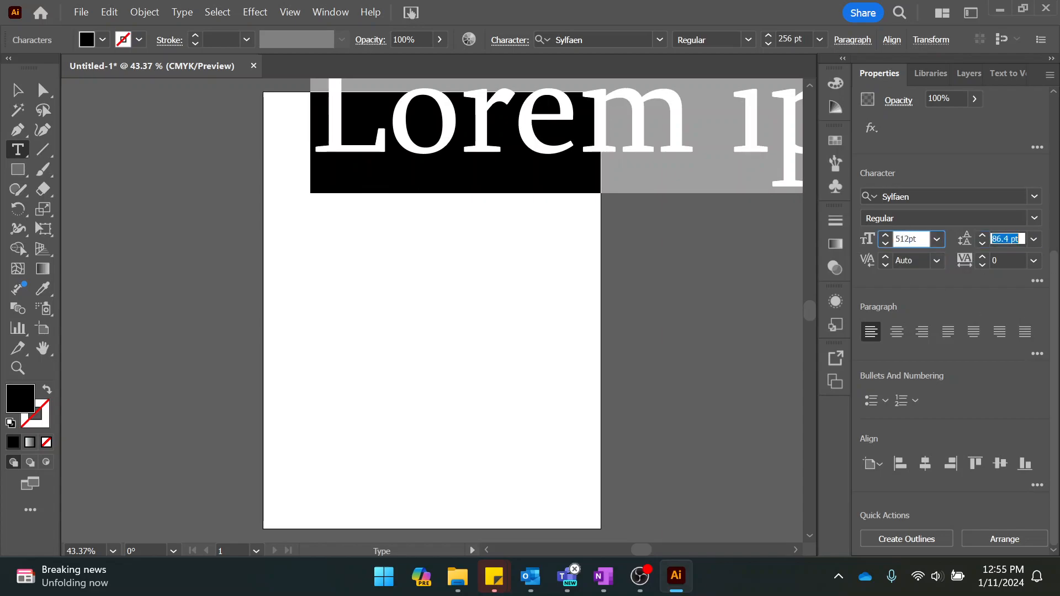
key(Tab)
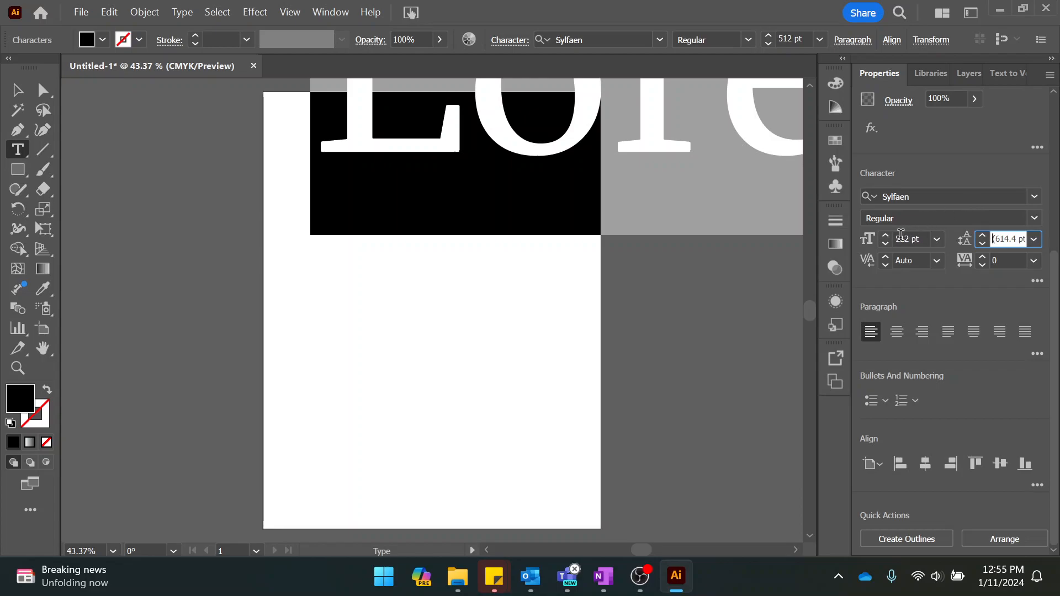
Set the Lorem ipsum text's font size back to 72 pt.
click(900, 236)
double_click(900, 237)
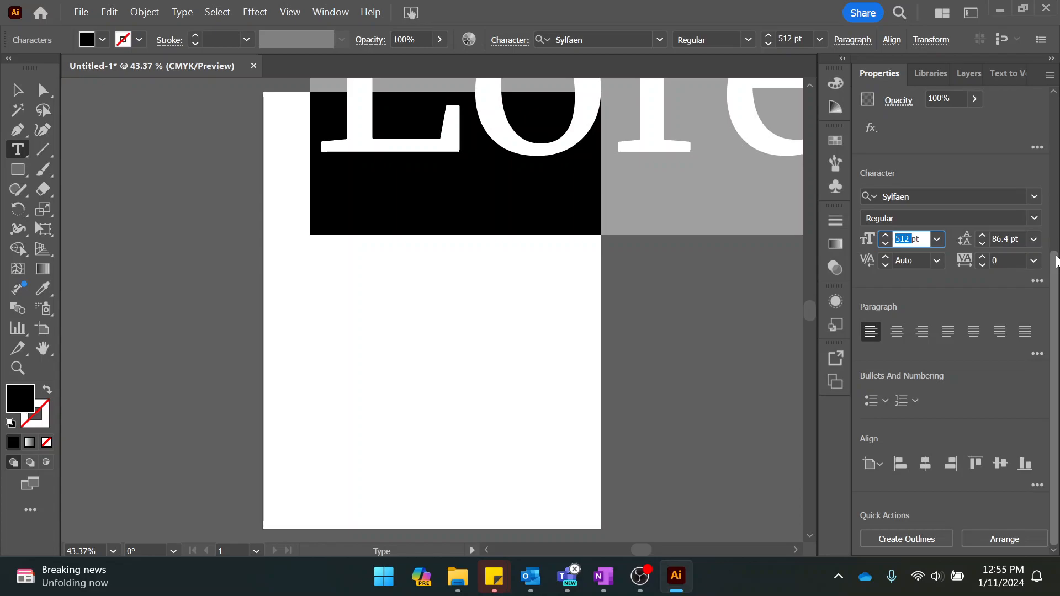
text(72)
key(Return)
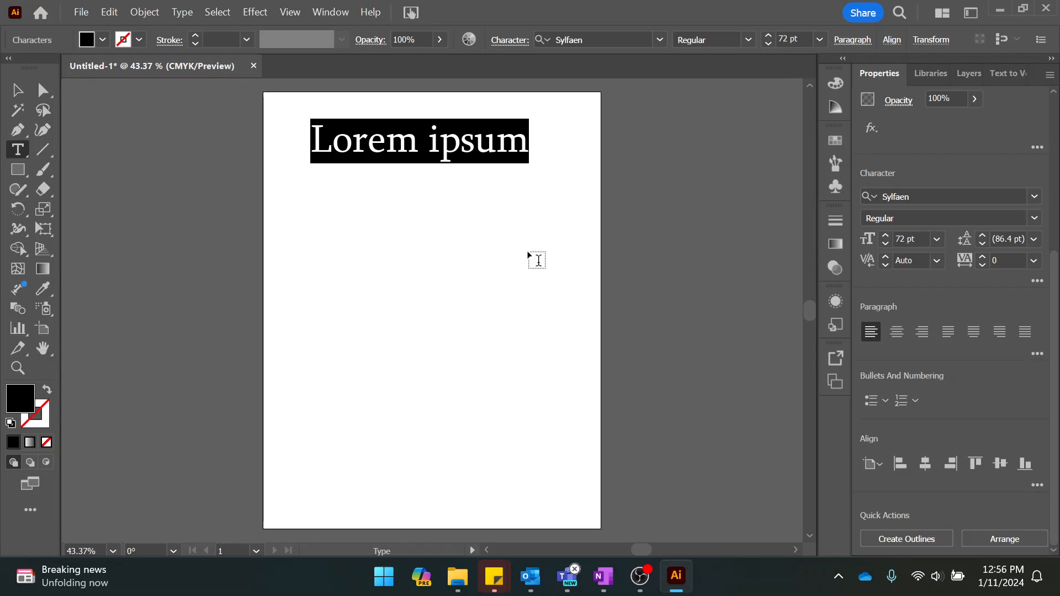
Examine the Lorem ipsum text up close, from the end of the line back to its beginning.
key(space)
scroll(528, 251, up, 4)
click(559, 406)
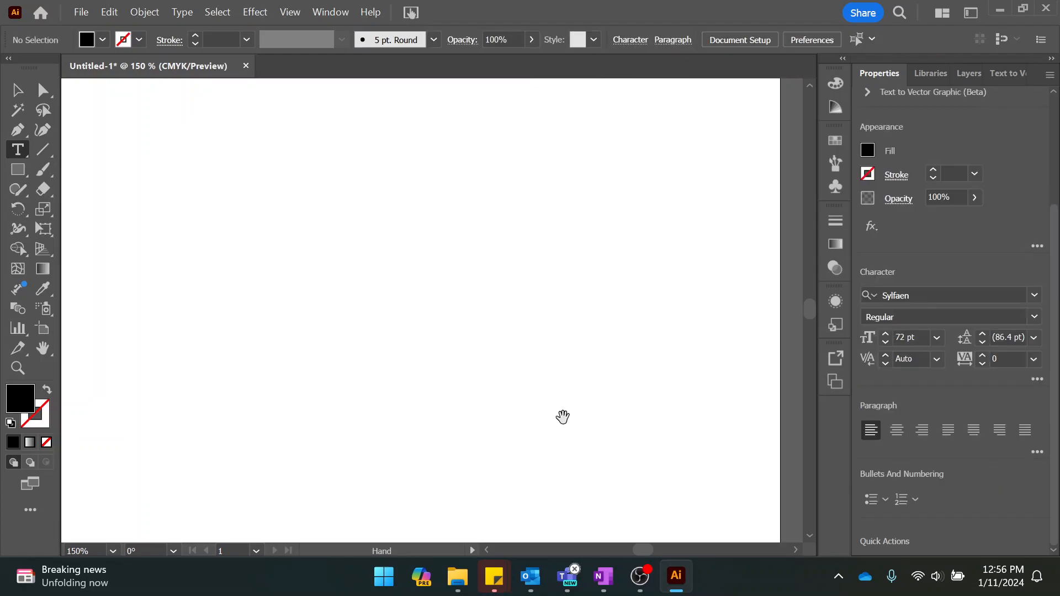
drag(407, 206, 521, 456)
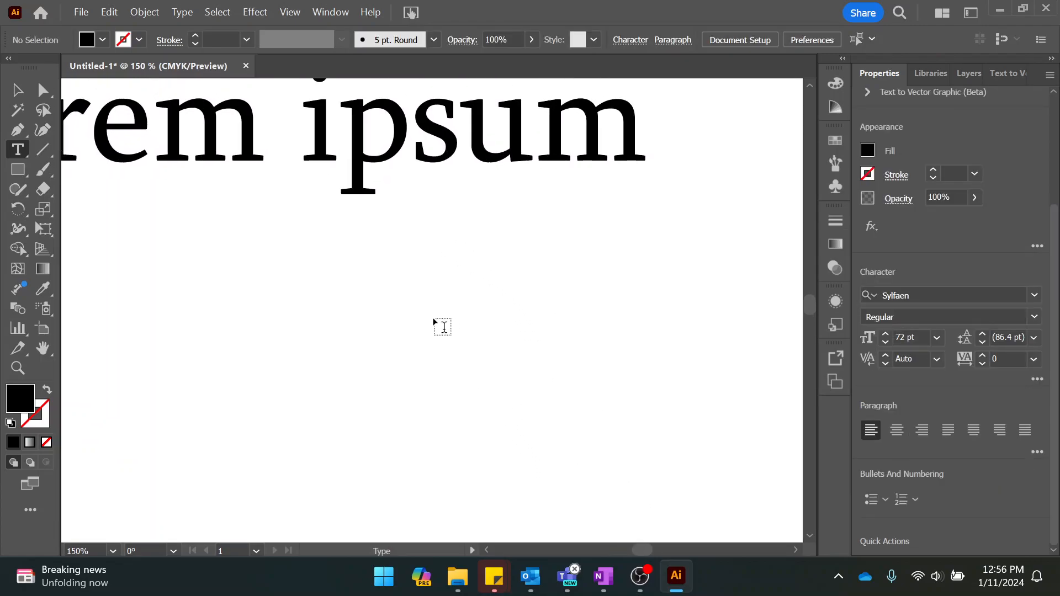
key(space)
drag(414, 303, 603, 378)
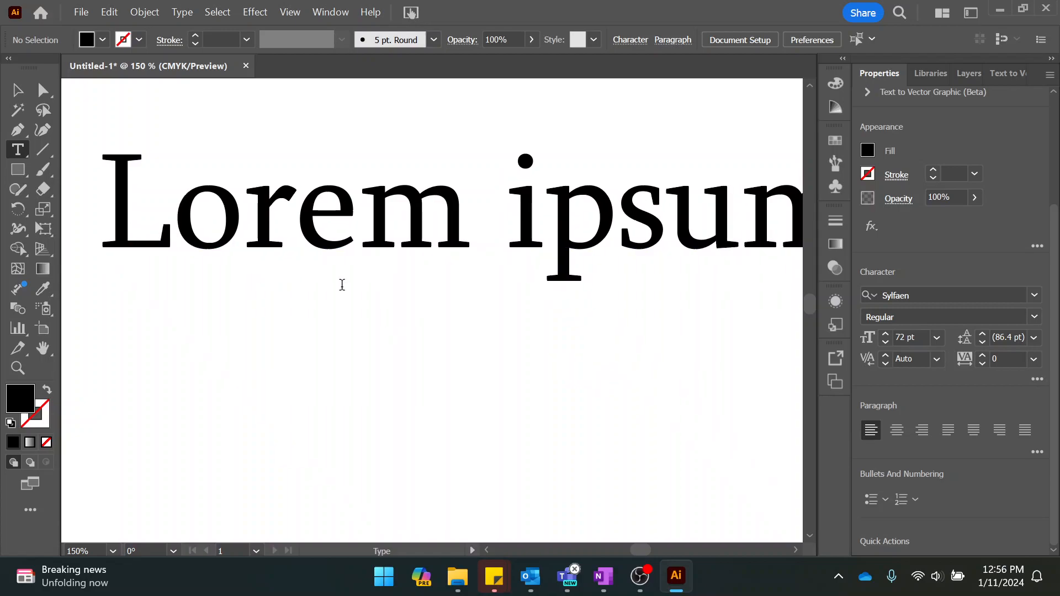
mouse_move(520, 319)
mouse_down()
mouse_move(458, 329)
mouse_move(504, 324)
mouse_up()
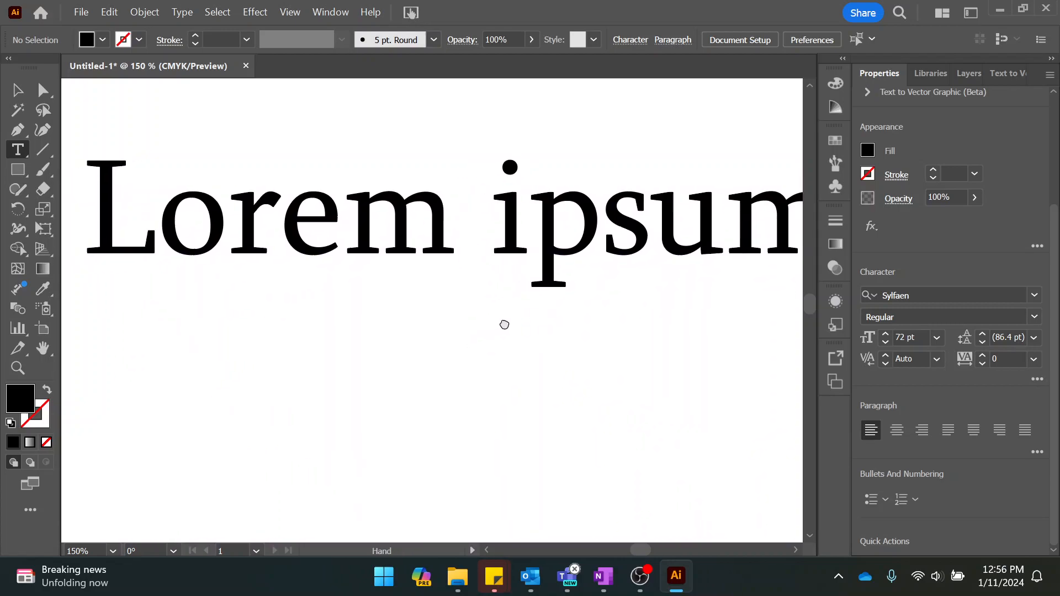
Move the Lorem ipsum text slightly toward the artboard's upper-left corner and rotate it a few degrees clockwise.
triple_click(282, 220)
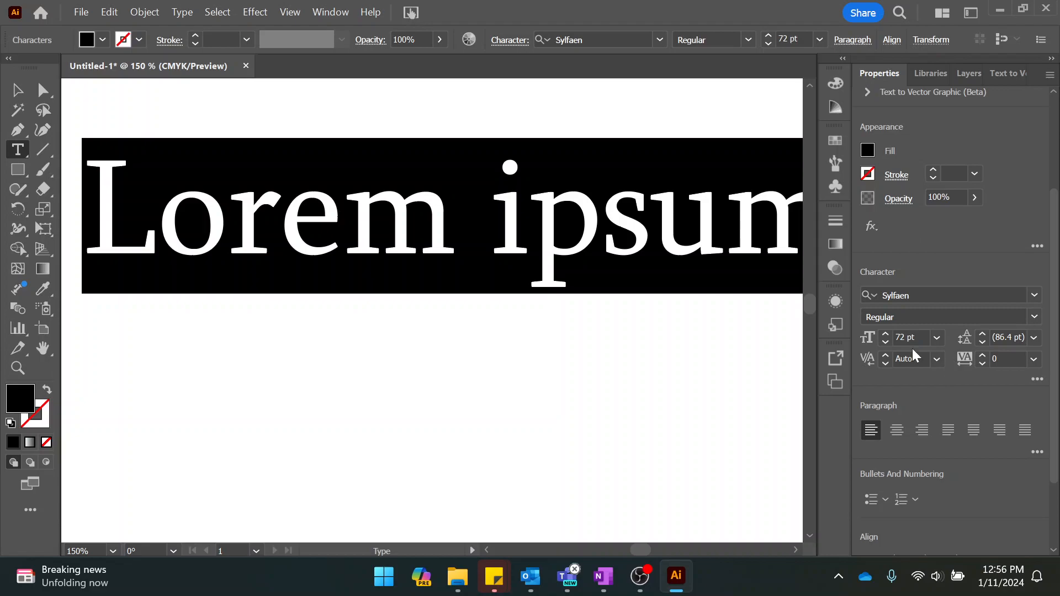
scroll(665, 325, down, 1)
scroll(665, 325, down, 2)
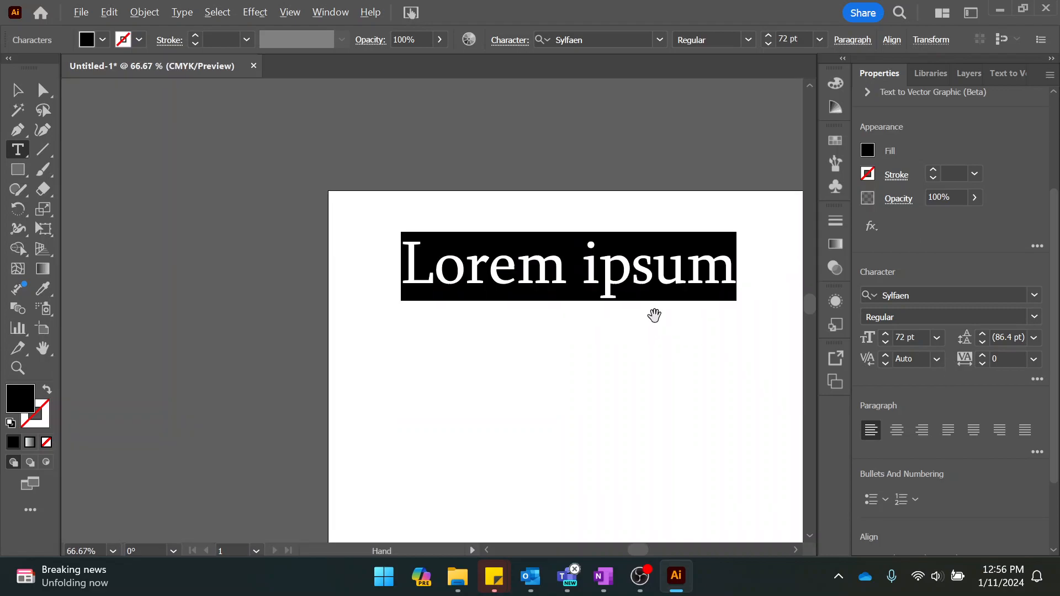
scroll(654, 316, up, 1)
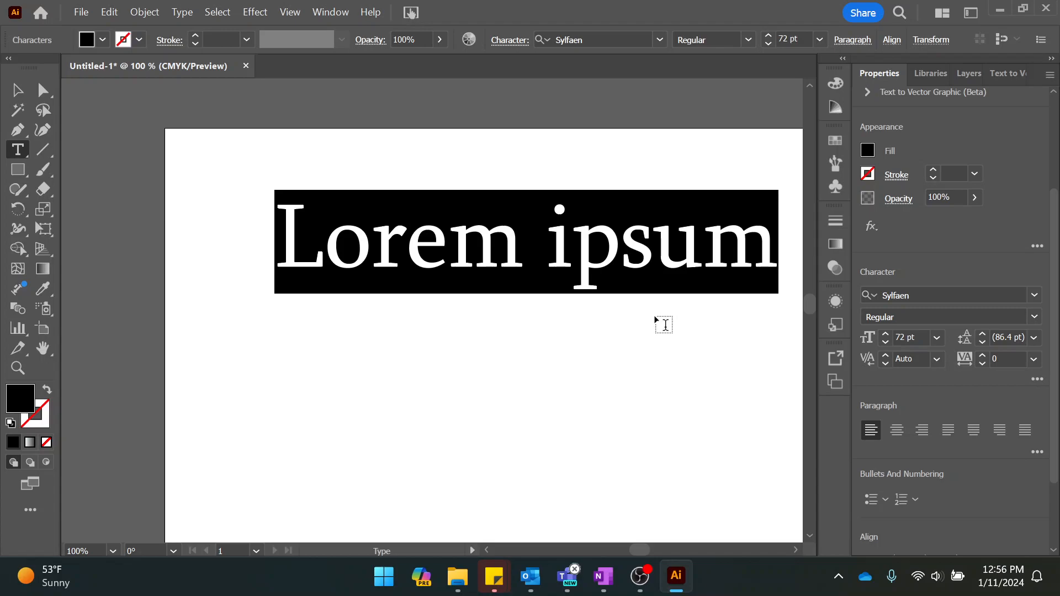
click(17, 90)
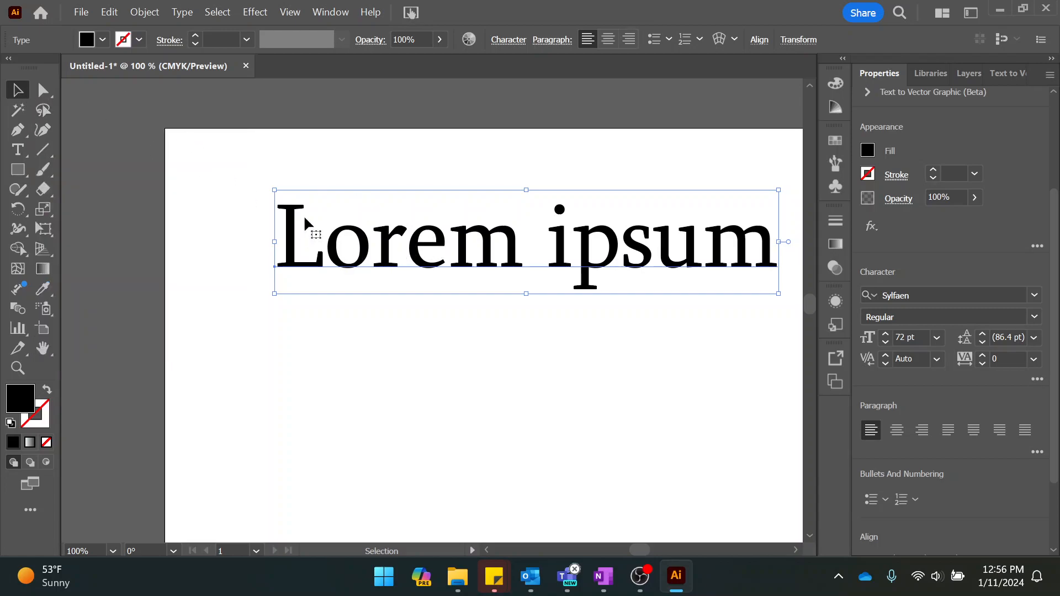
mouse_move(317, 246)
mouse_down()
mouse_move(323, 384)
mouse_move(526, 256)
mouse_move(267, 258)
mouse_move(315, 254)
mouse_move(298, 246)
mouse_up()
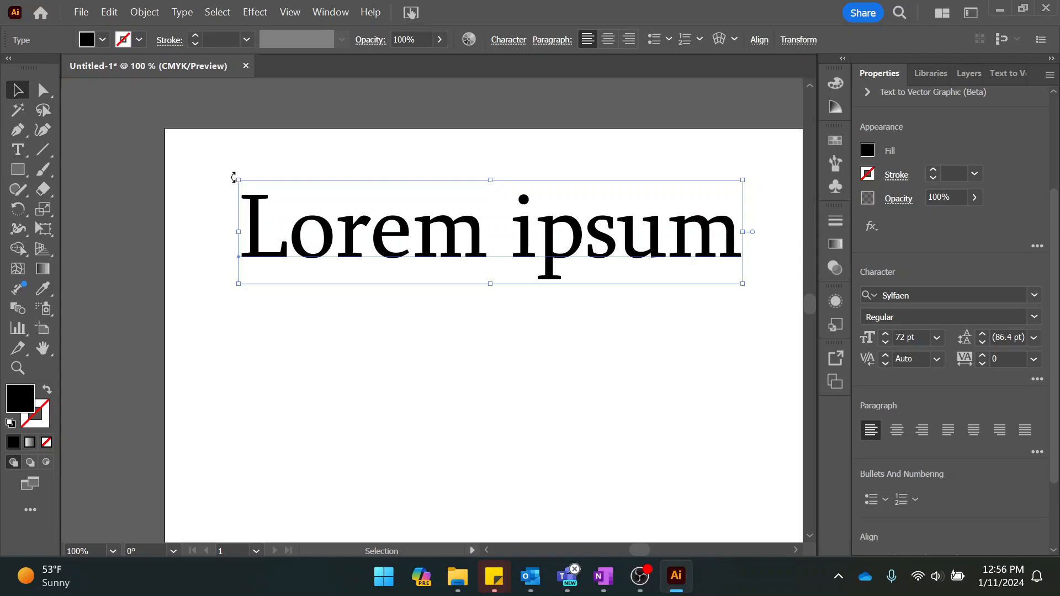
drag(233, 175, 324, 200)
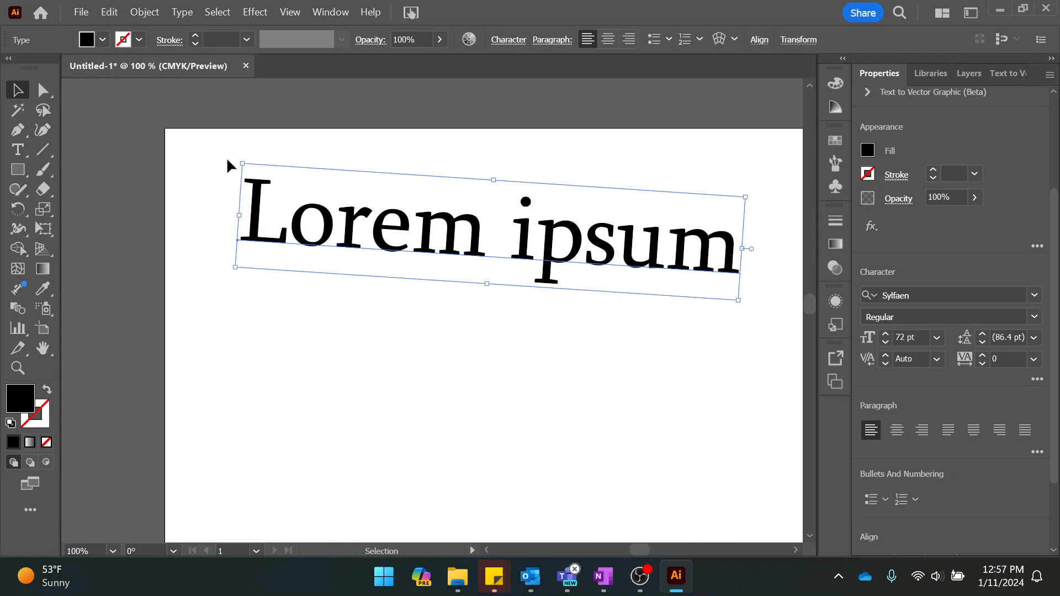
Undo a non-proportional stretch of the Lorem ipsum text, and scale the text down proportionally to a font size of about 61 pt.
drag(242, 160, 275, 255)
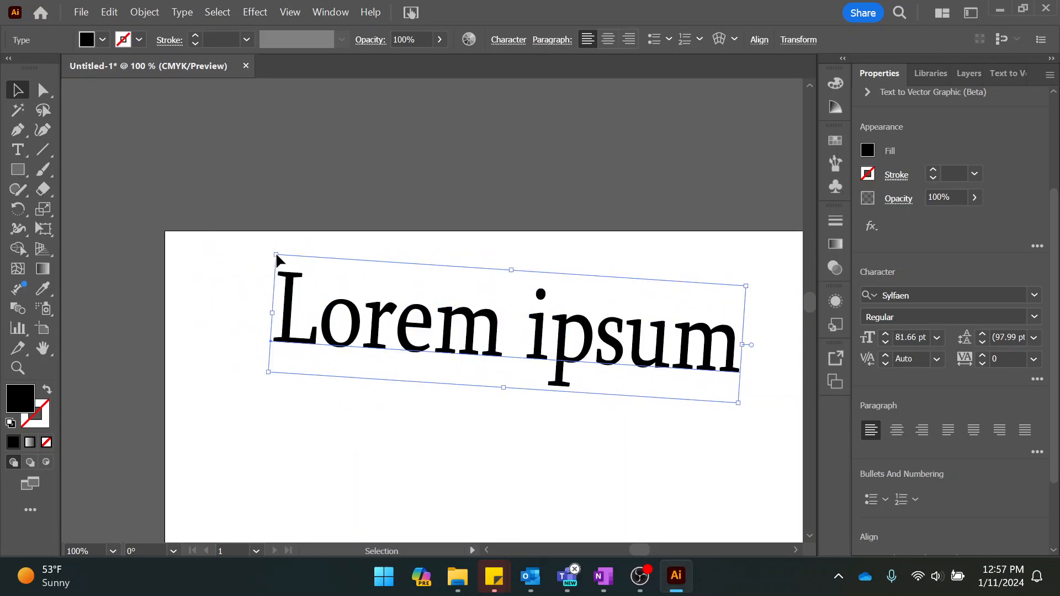
key(ctrl+z)
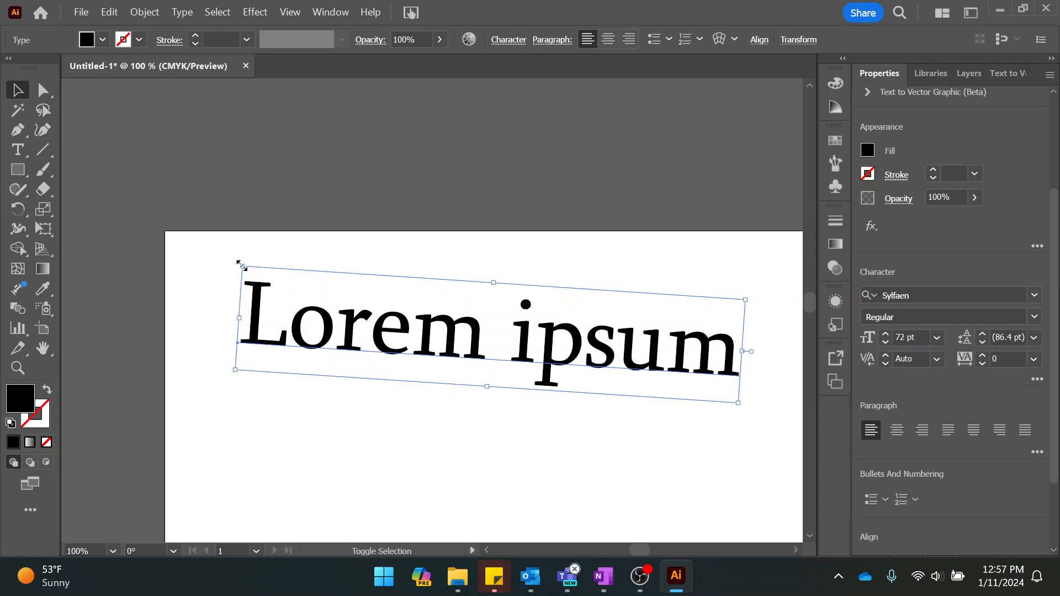
drag(241, 265, 217, 287)
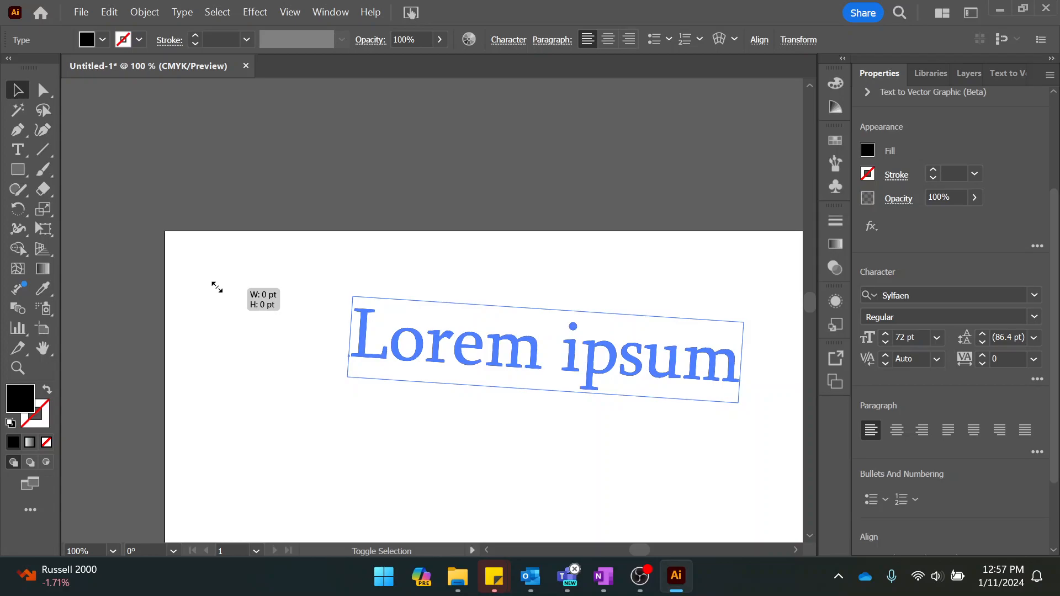
drag(216, 287, 315, 286)
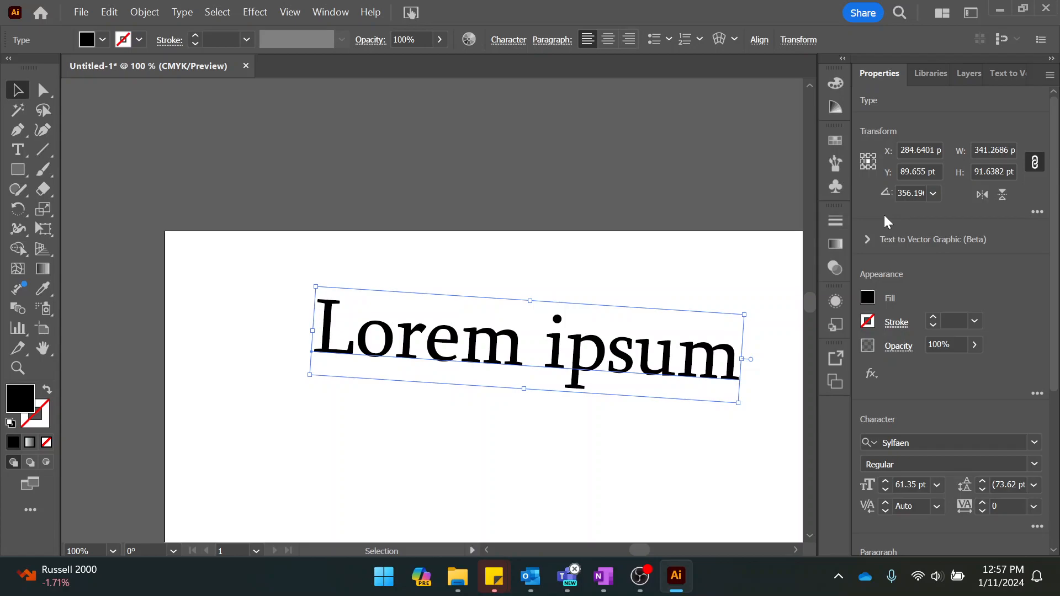
Rotate the tilted Lorem ipsum text back to level and set its rotation angle to exactly 0°.
mouse_move(310, 281)
mouse_down()
mouse_move(306, 296)
mouse_move(320, 291)
mouse_up()
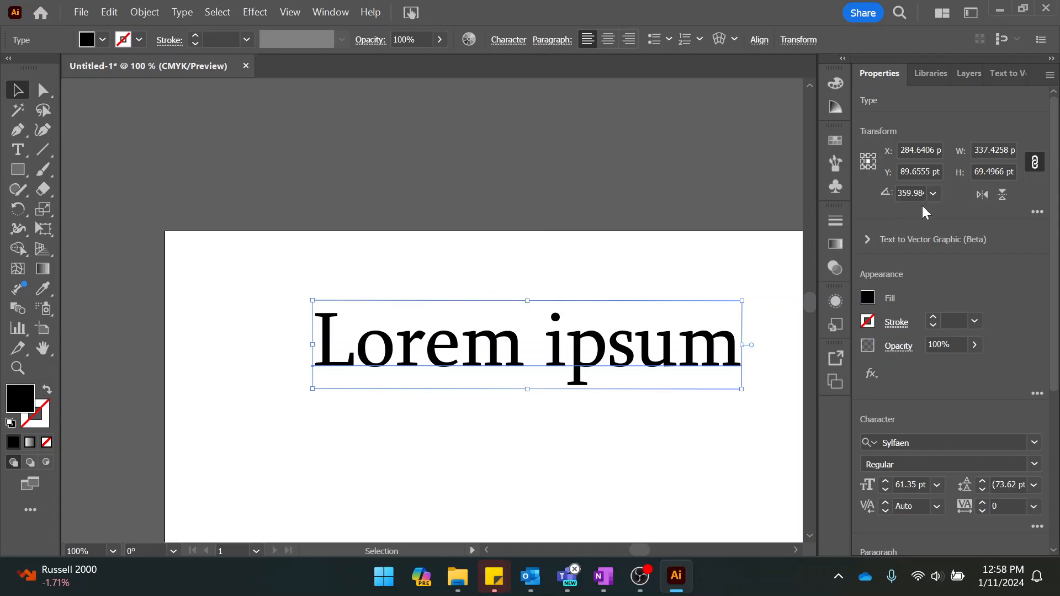
click(911, 195)
text(0)
key(Return)
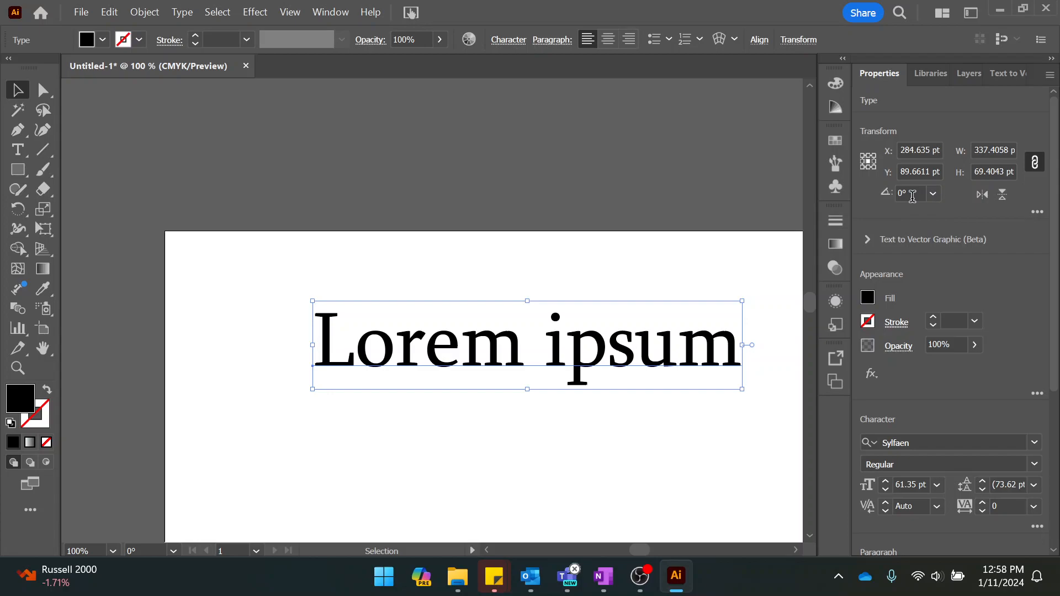
Try rotation angles of 90° and 270° on the Lorem ipsum text.
click(910, 190)
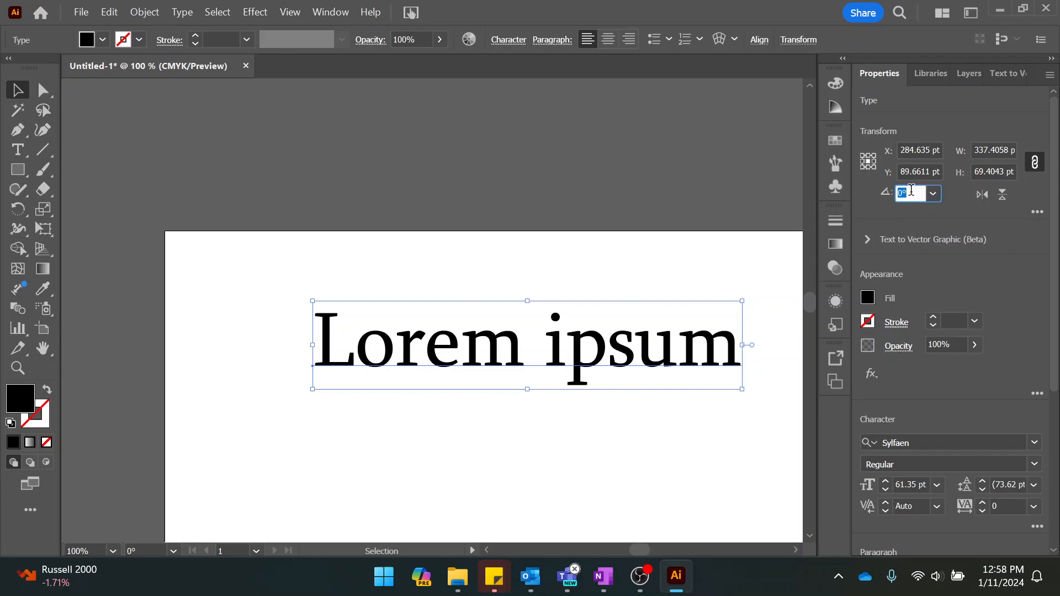
text(90)
key(Return)
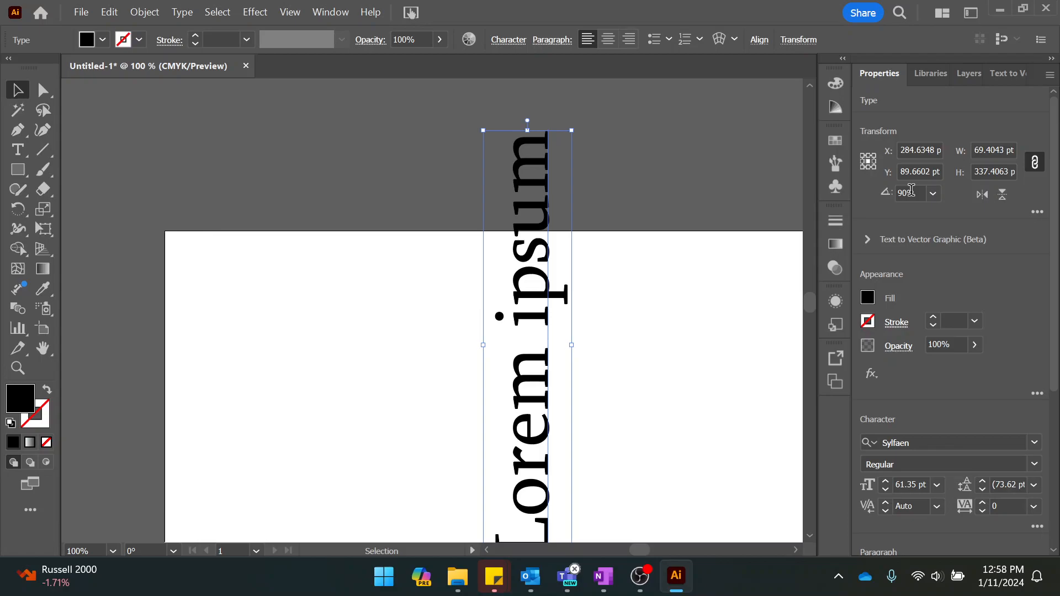
click(911, 190)
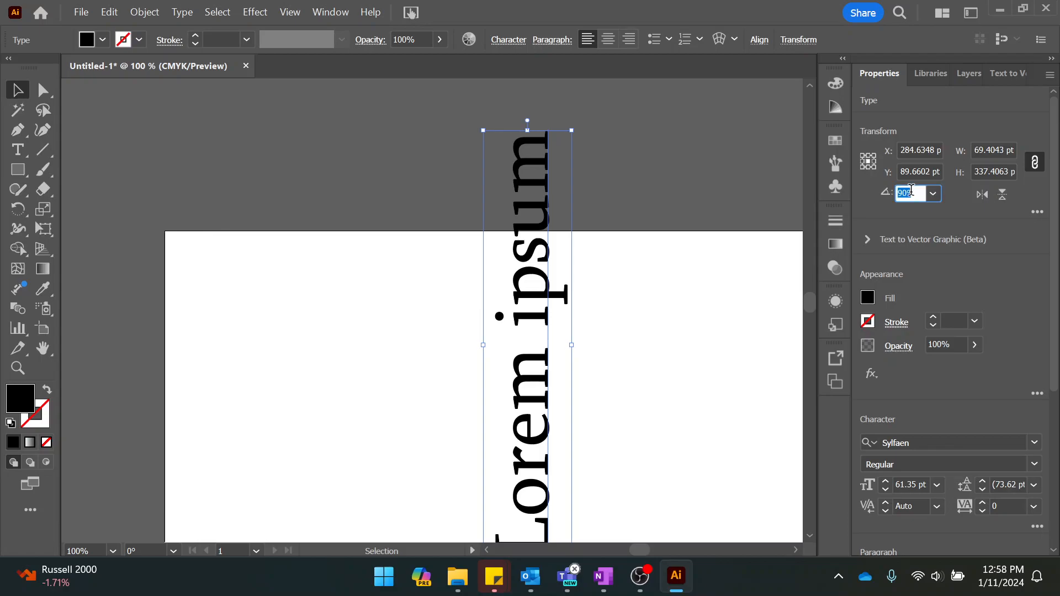
text(270)
key(Return)
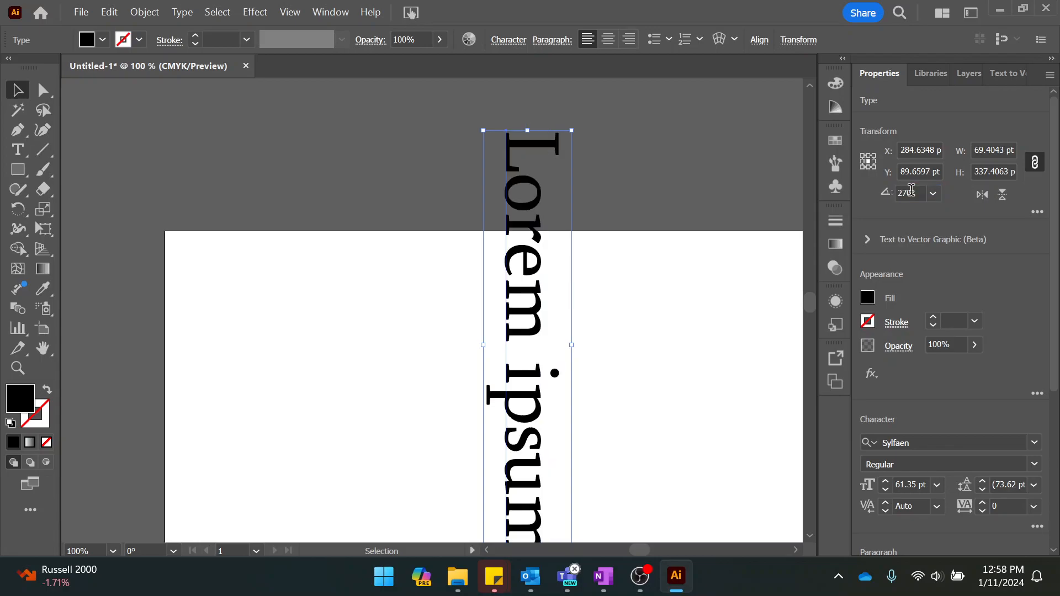
Reset the Lorem ipsum text's rotation angle to 0° so it reads horizontally.
click(911, 190)
text(0)
key(Tab)
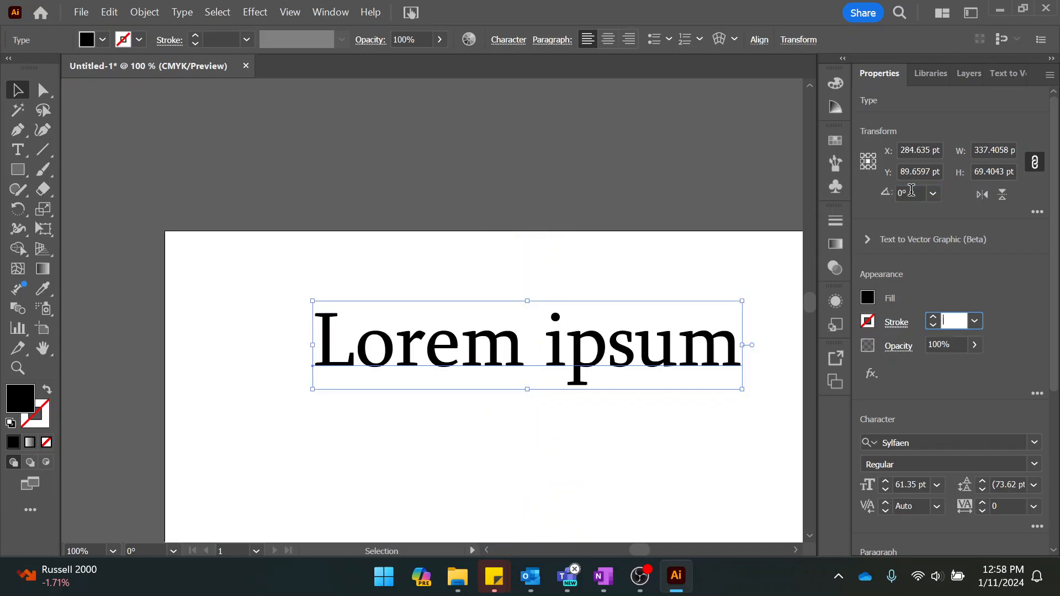
click(917, 171)
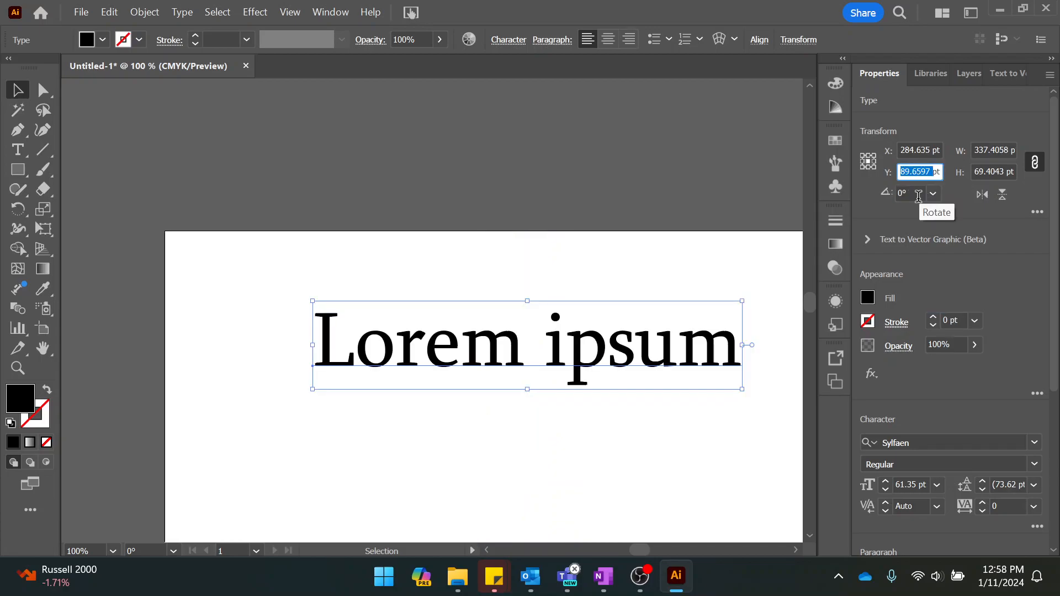
click(908, 191)
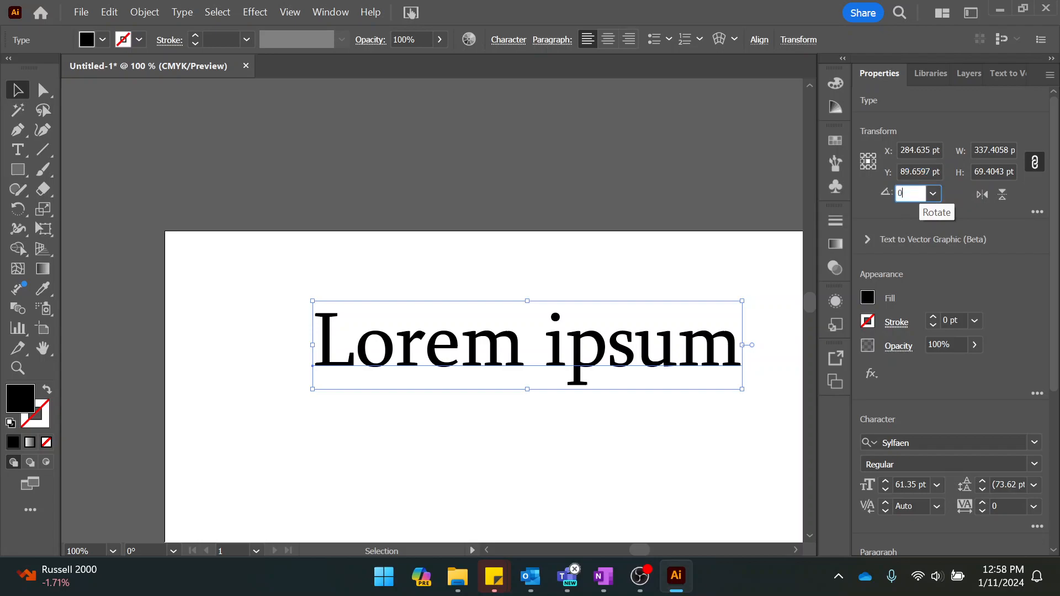
key(Tab)
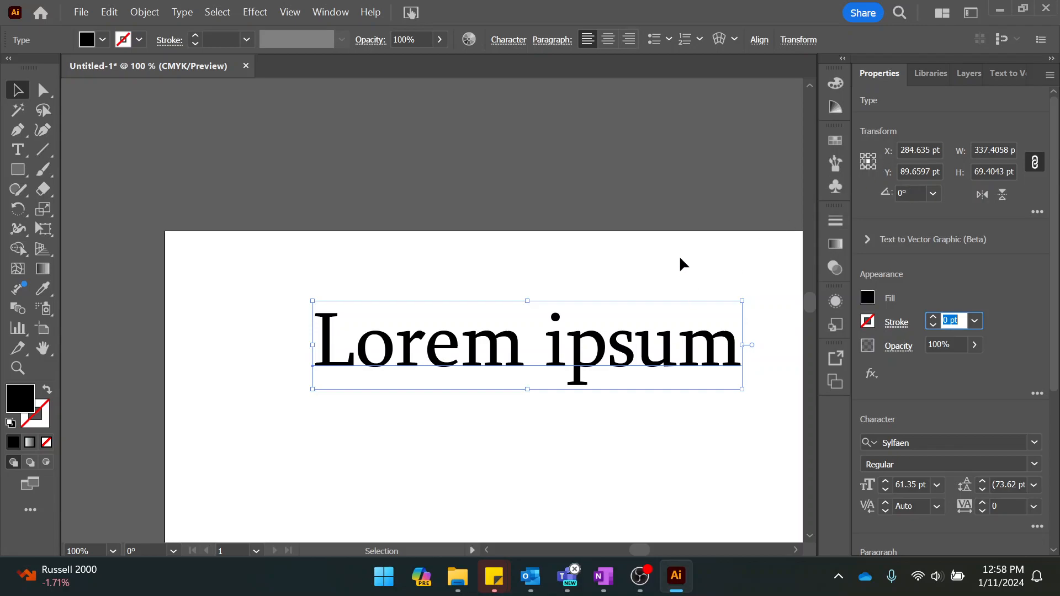
Replace the Lorem ipsum wording with "Illustrator" and move the text slightly toward the artboard's upper-left corner.
scroll(679, 259, down, 3)
scroll(679, 262, down, 1)
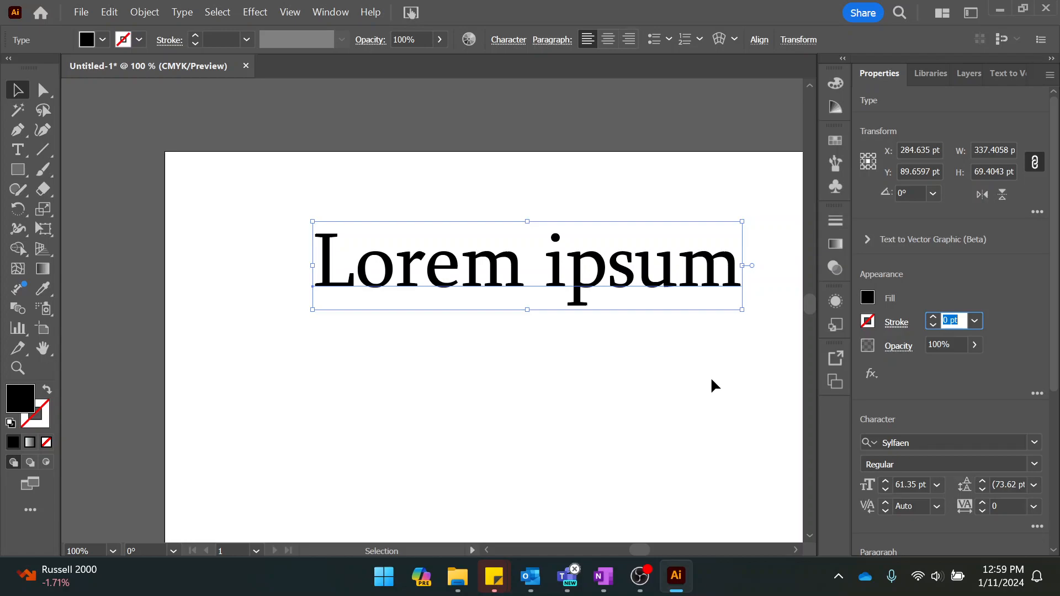
double_click(465, 276)
key(ctrl+a)
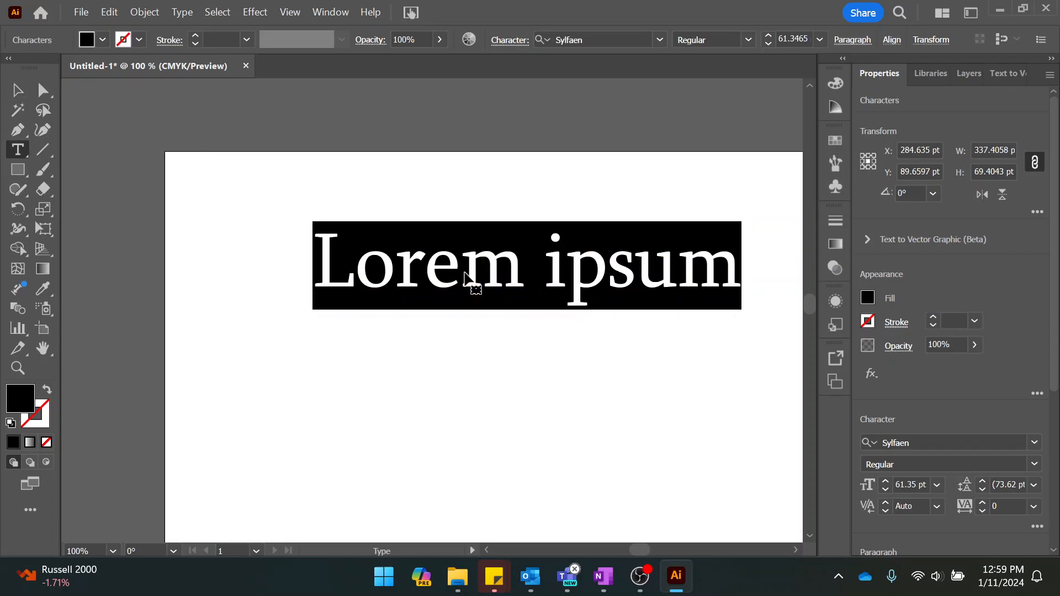
text(Illustr)
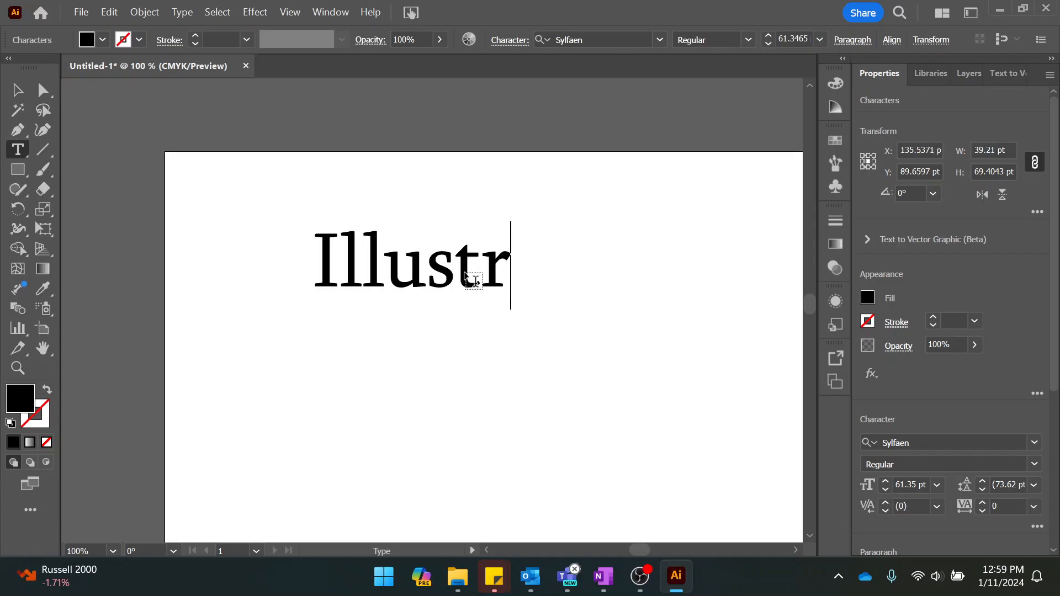
text(ator)
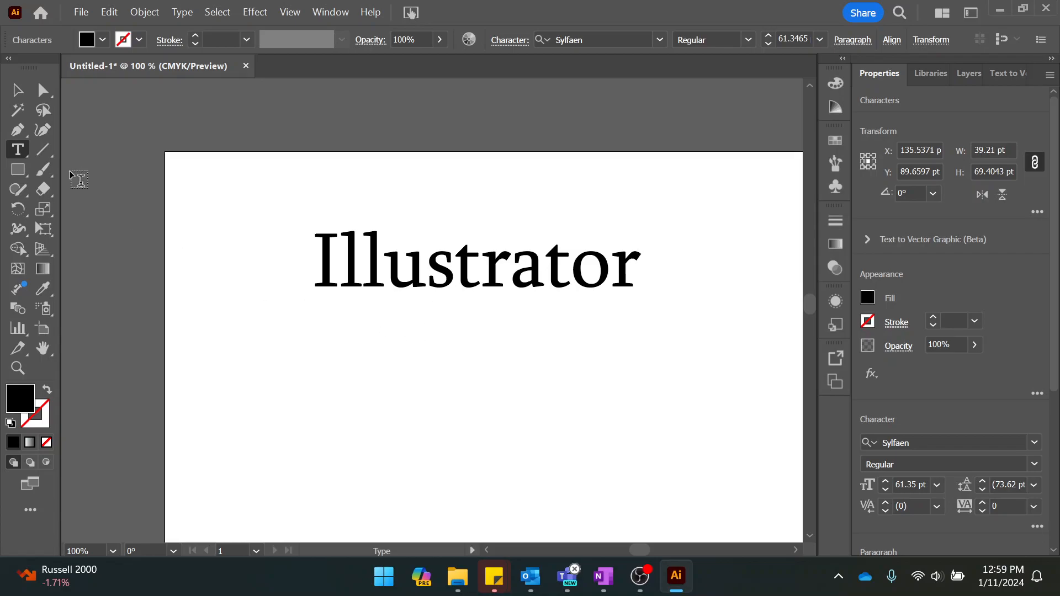
click(17, 89)
drag(338, 263, 289, 241)
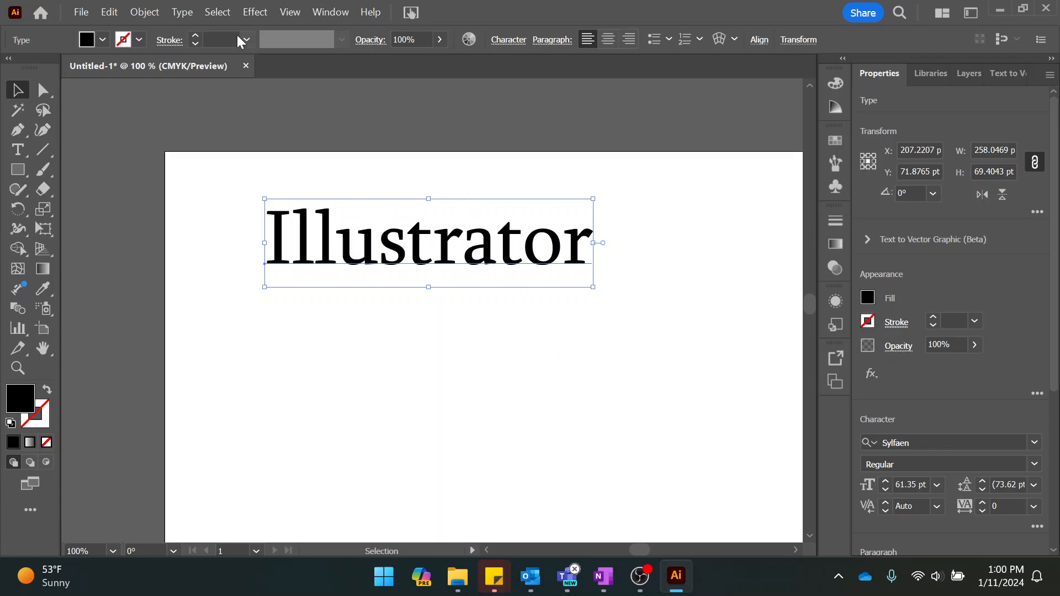
click(183, 12)
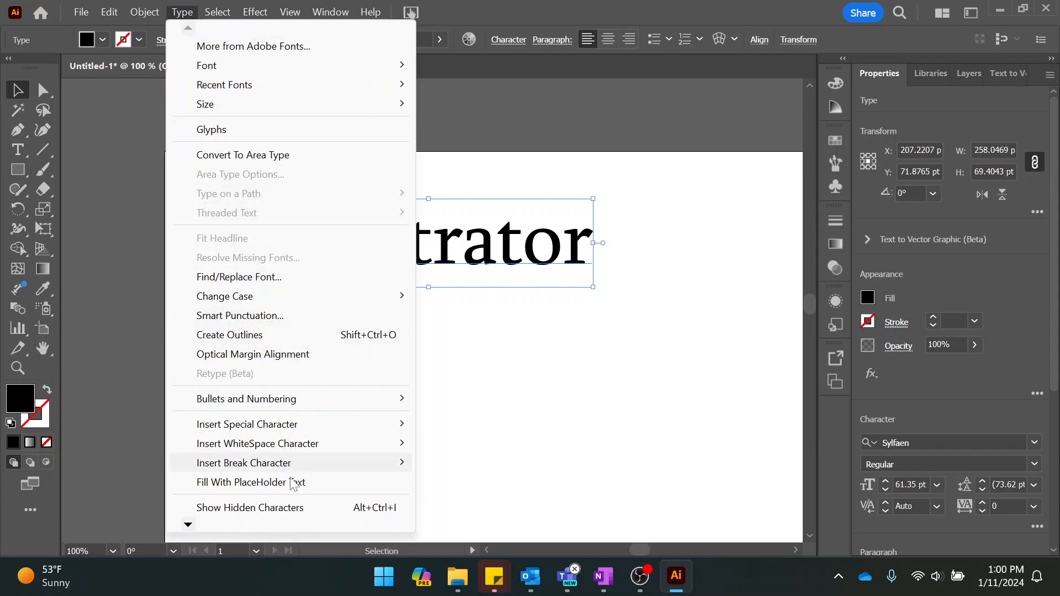
mouse_move(226, 80)
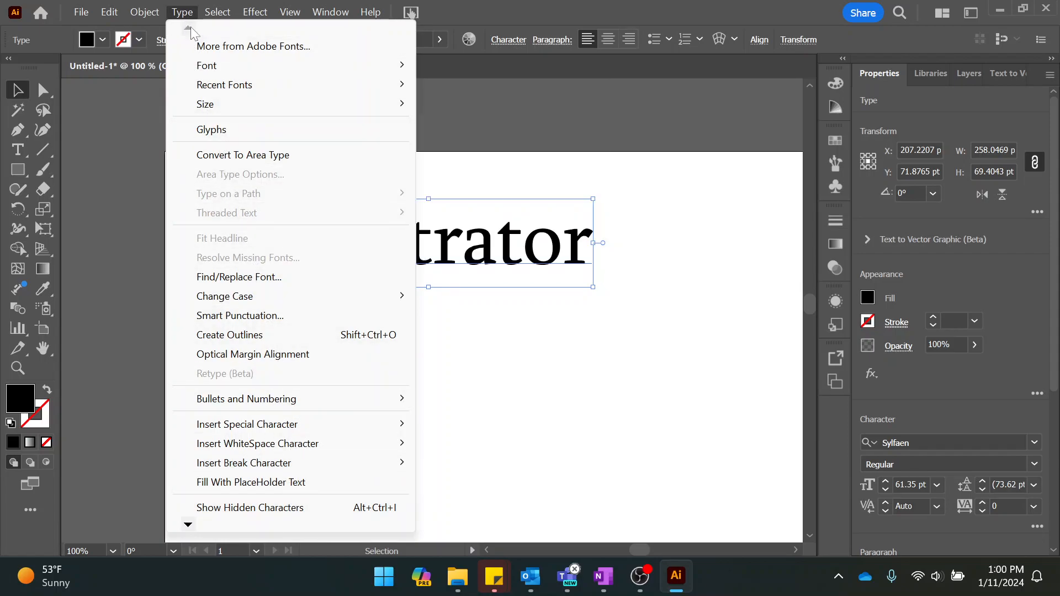
mouse_move(306, 463)
mouse_move(187, 525)
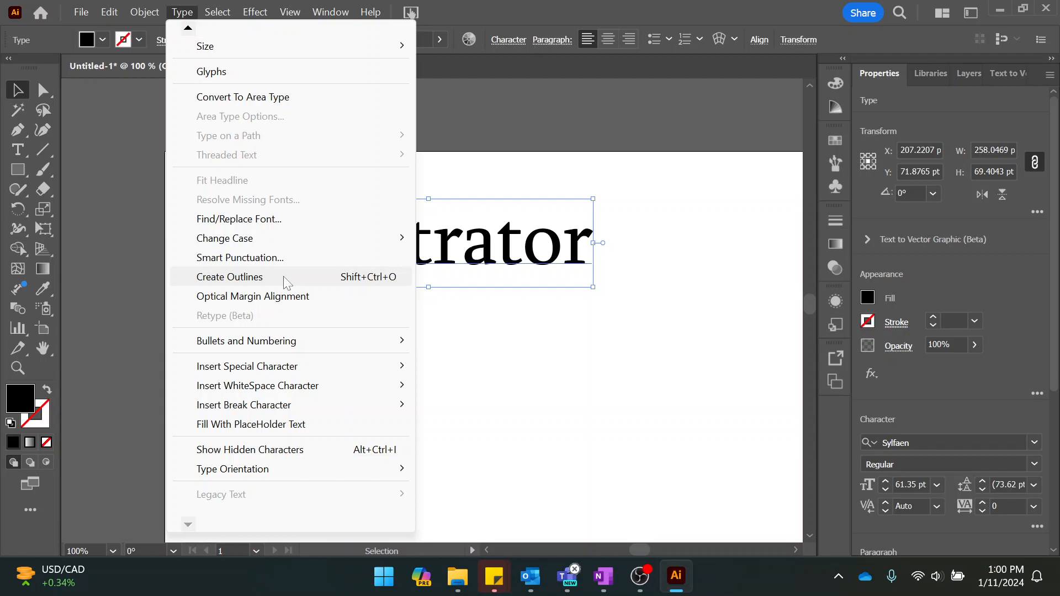
click(482, 352)
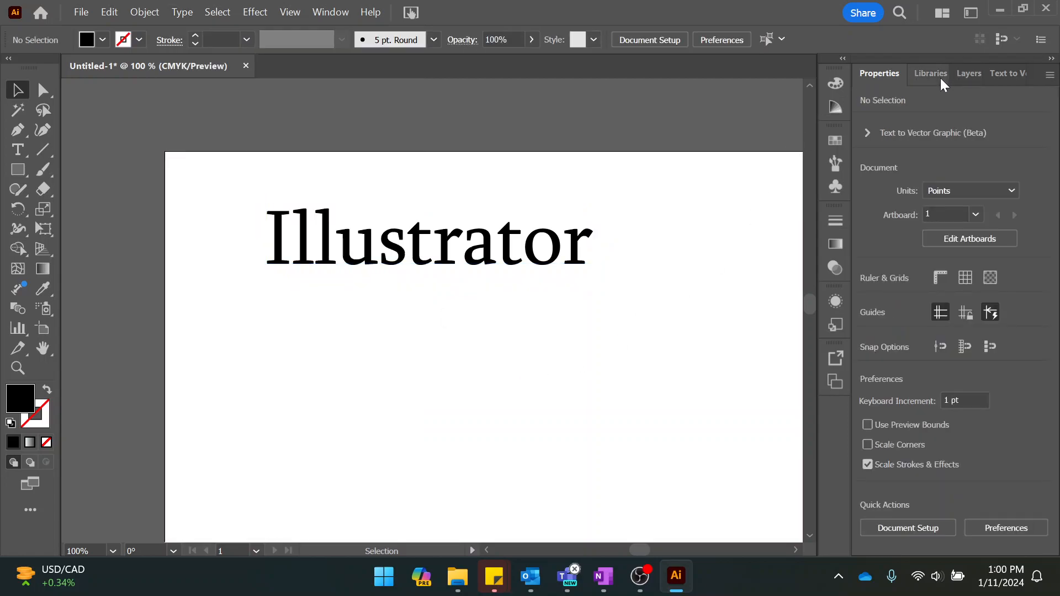
Show the document's layers, expand Layer 1 and highlight its Illustrator text entry.
click(967, 73)
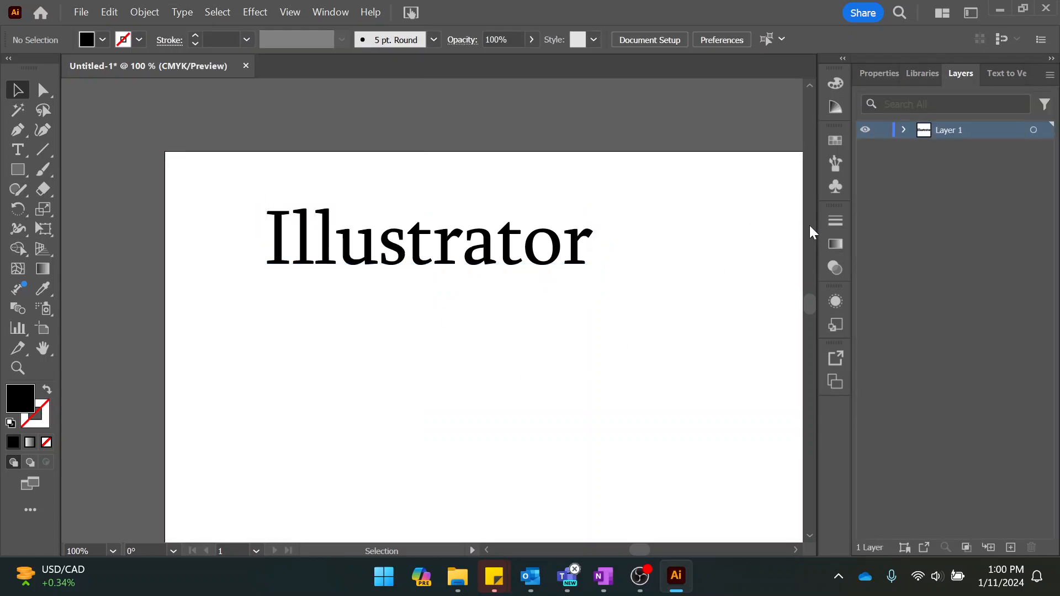
click(903, 129)
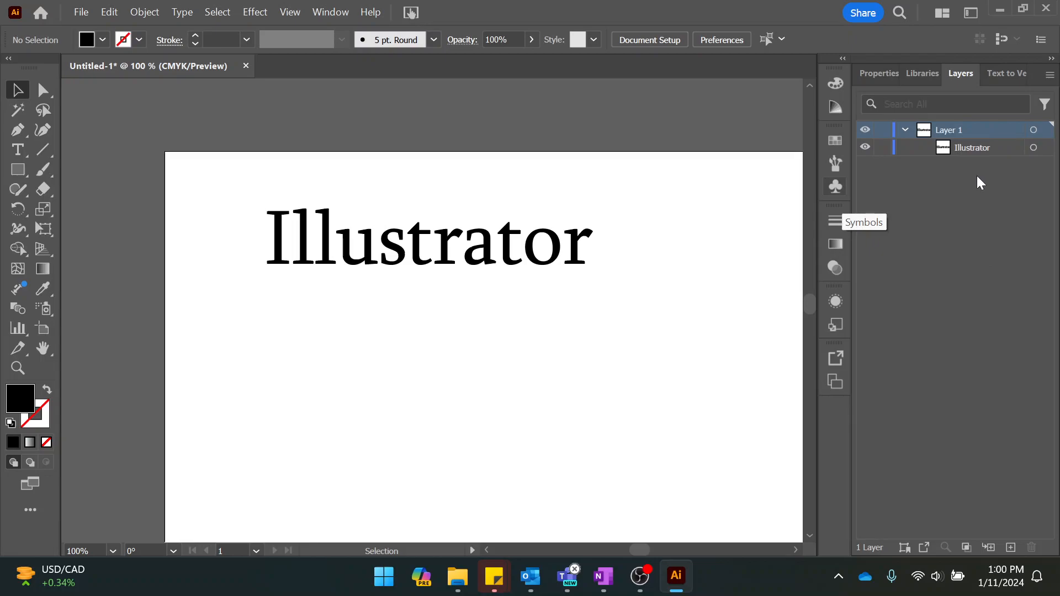
click(969, 148)
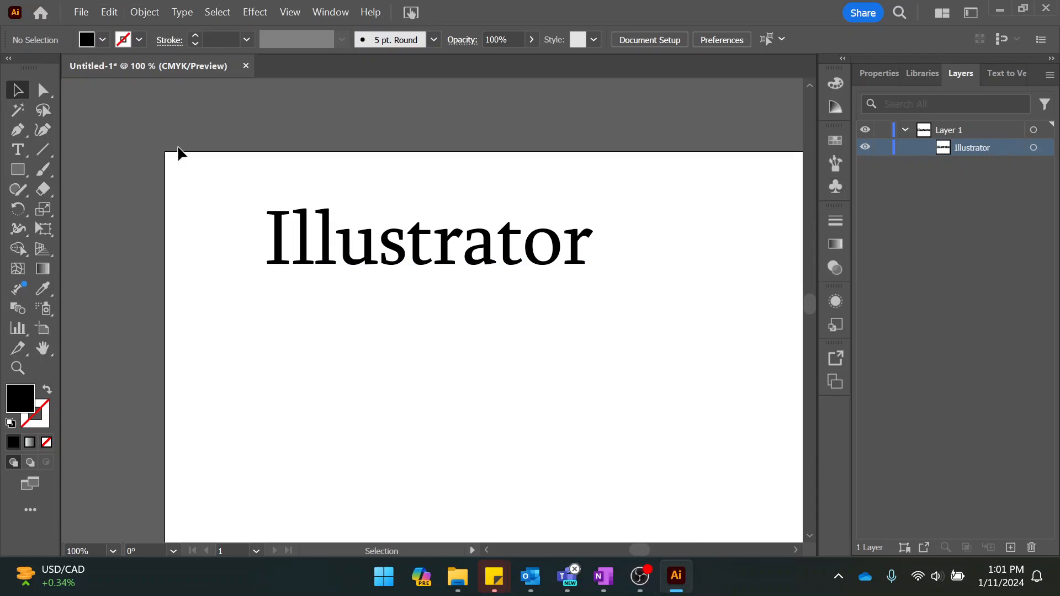
Convert the Illustrator text object to outlines.
click(278, 239)
click(182, 12)
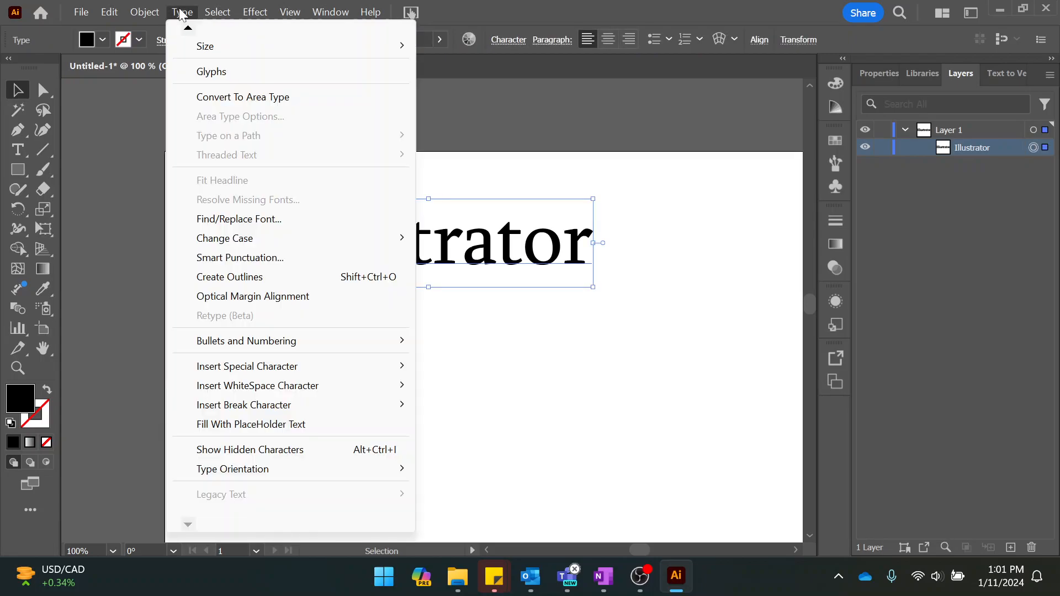
click(241, 279)
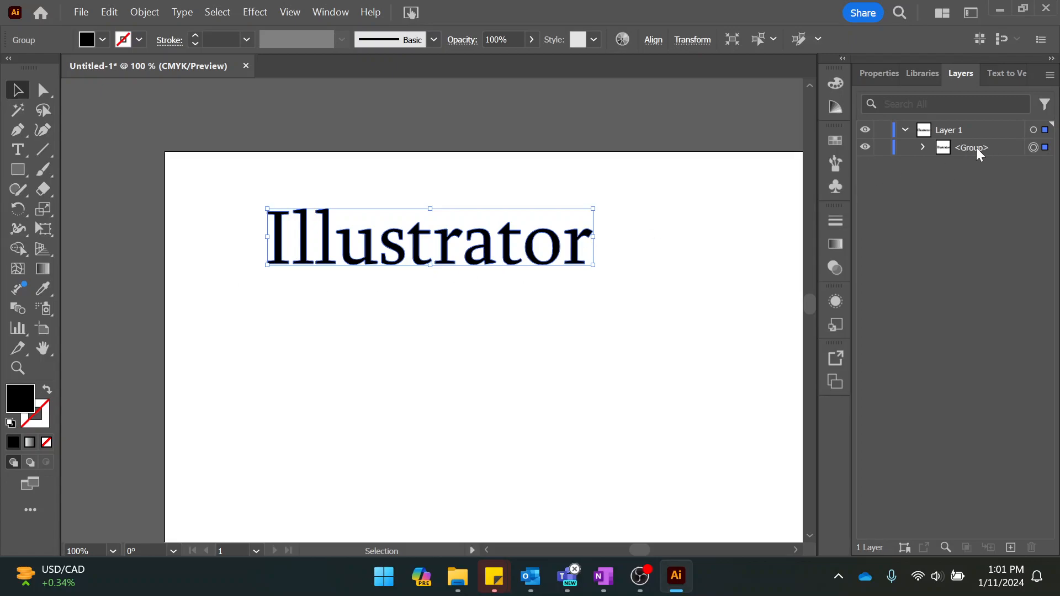
Expand the outlined text's group in the layers and widen the layer list to read the names of the letter paths.
click(922, 146)
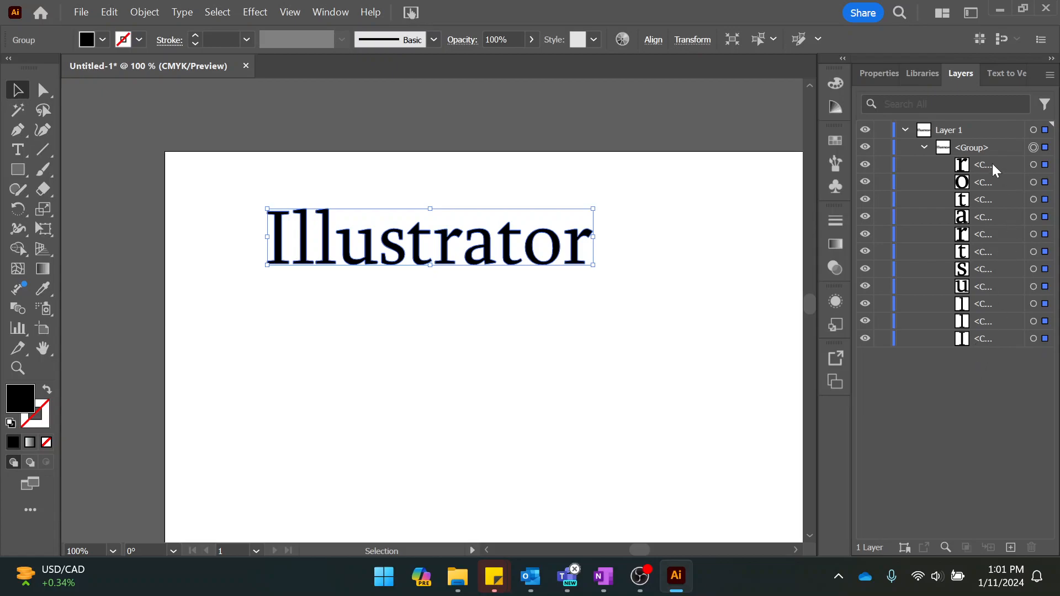
drag(818, 171, 755, 168)
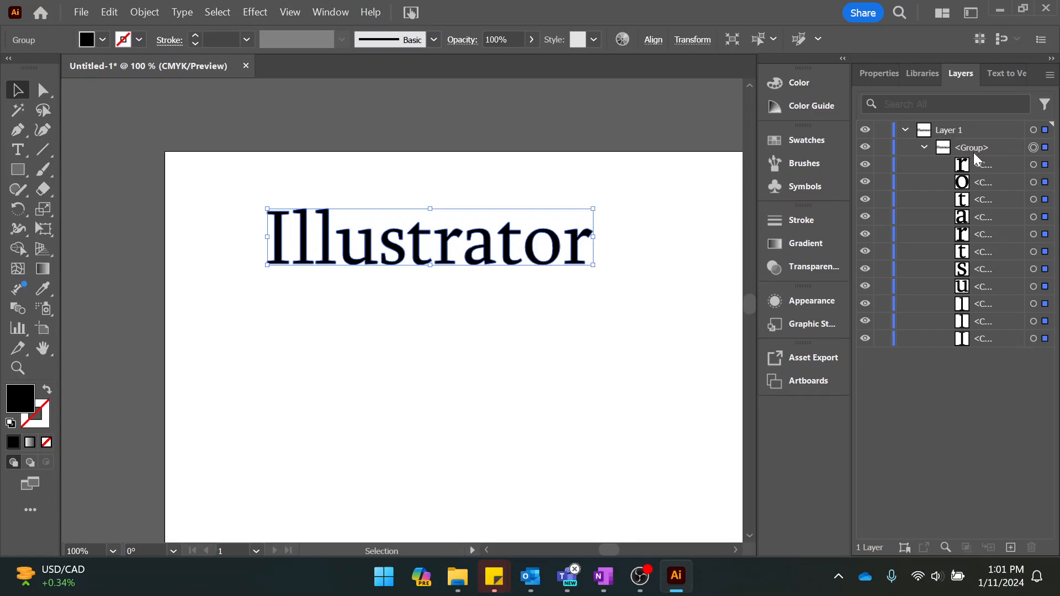
drag(820, 180, 810, 181)
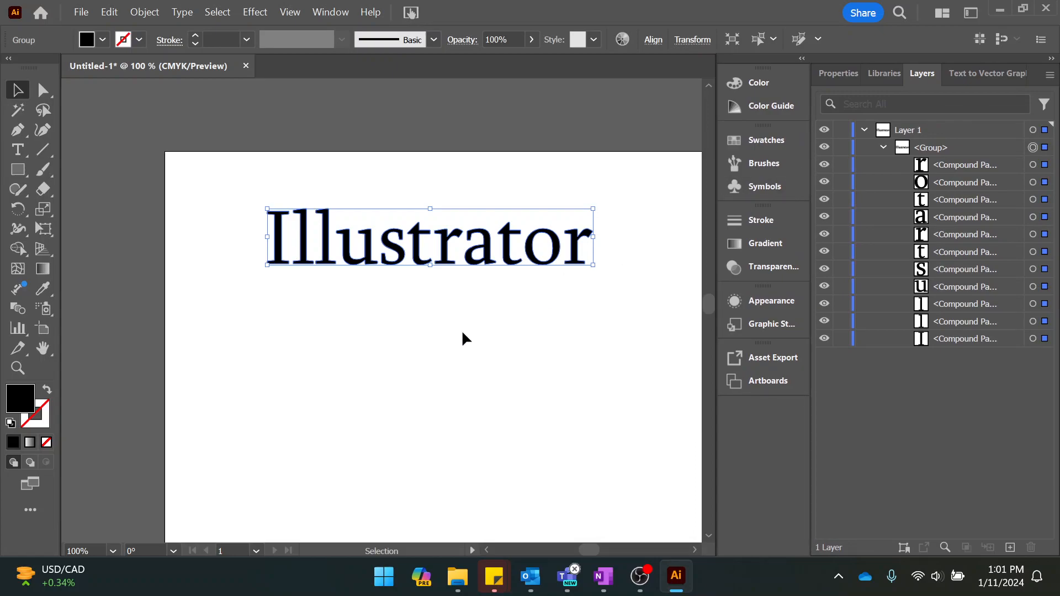
Move the outlined Illustrator lettering up and slightly left, enlarge it proportionally to about 289 by 50 pt, and show its properties.
drag(423, 255, 409, 217)
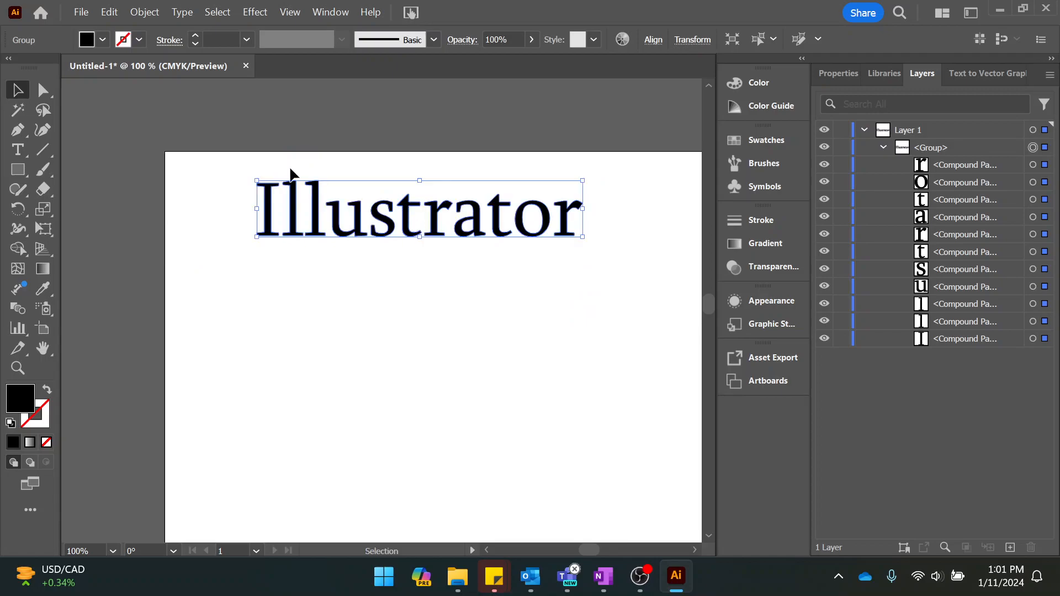
drag(257, 181, 213, 322)
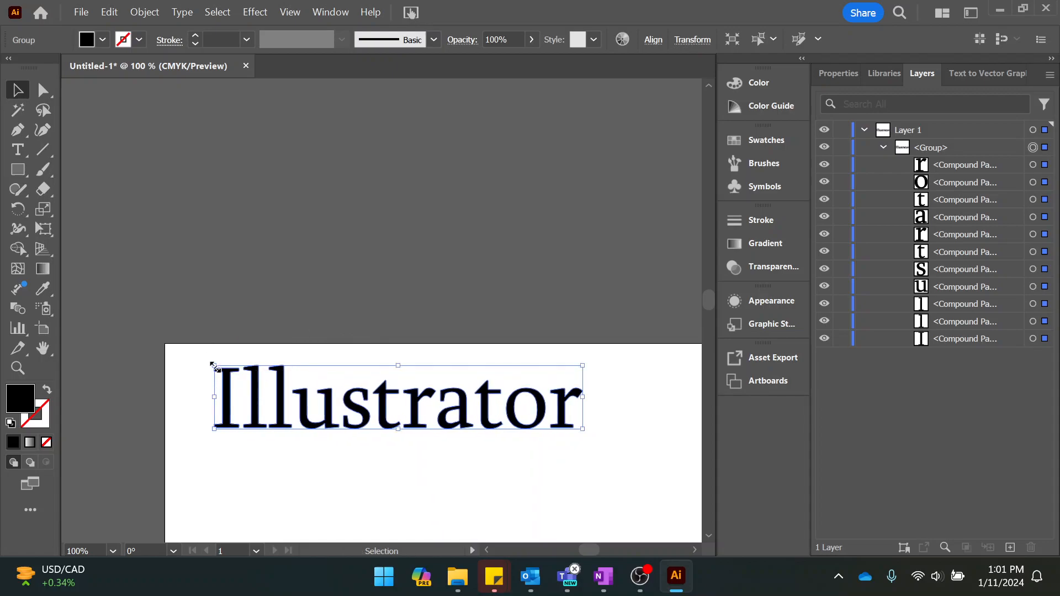
scroll(422, 243, down, 3)
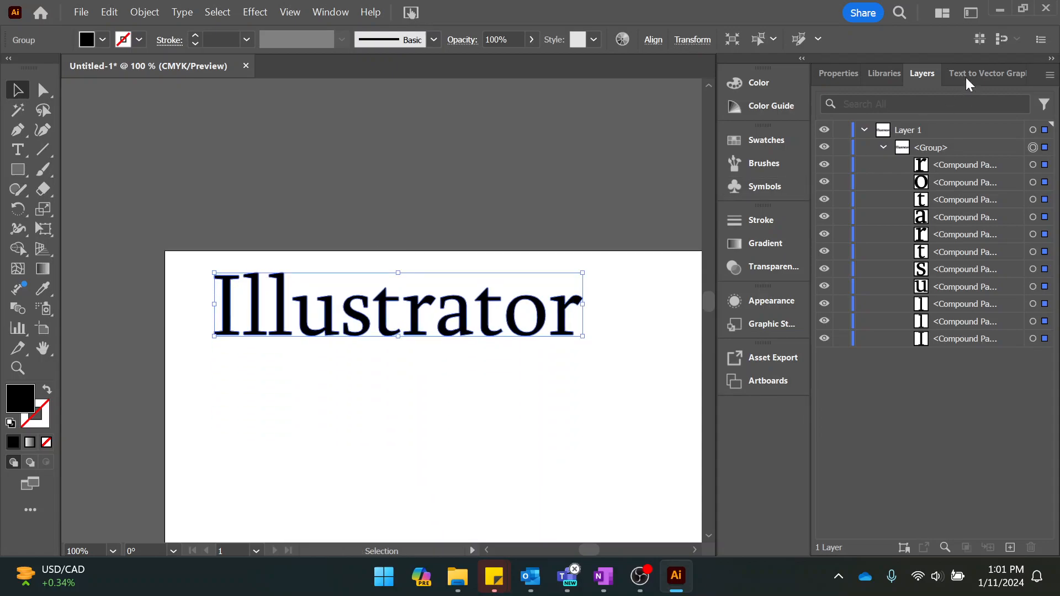
click(838, 73)
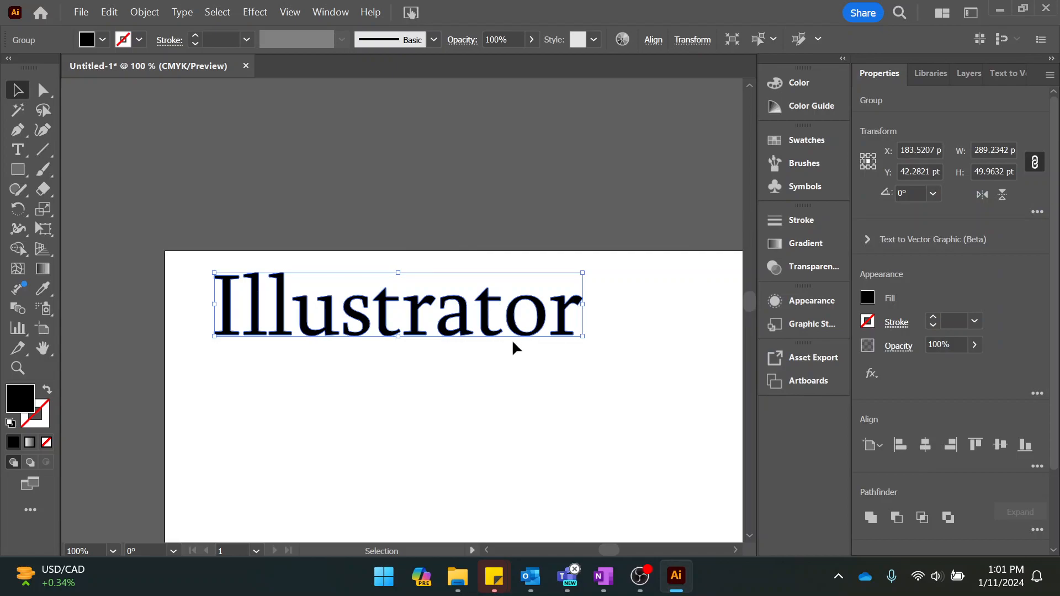
Try to edit the outlined Illustrator lettering as text, and leave the group's isolation mode.
click(17, 152)
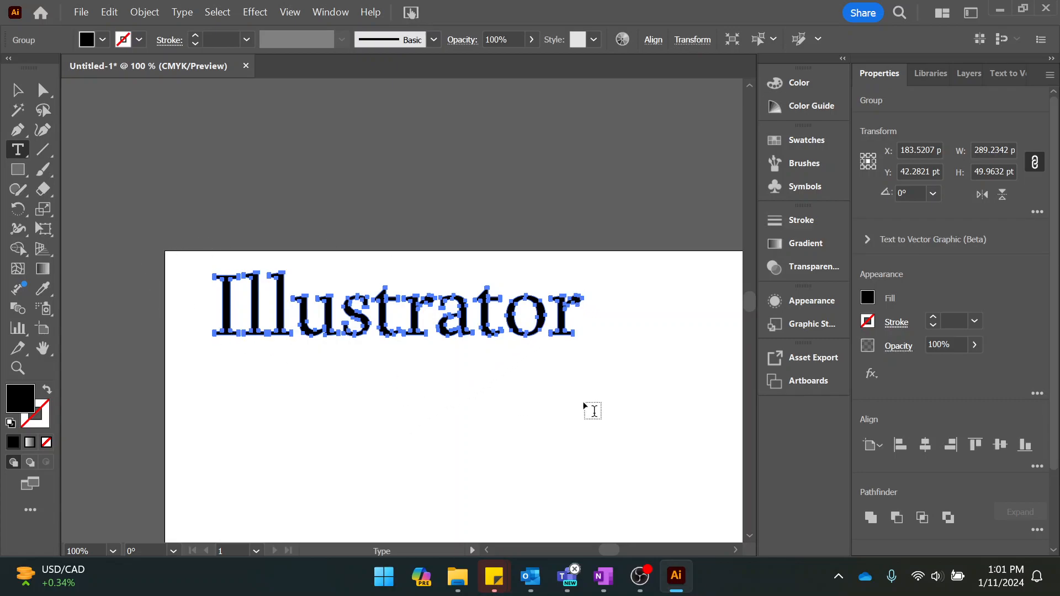
click(18, 92)
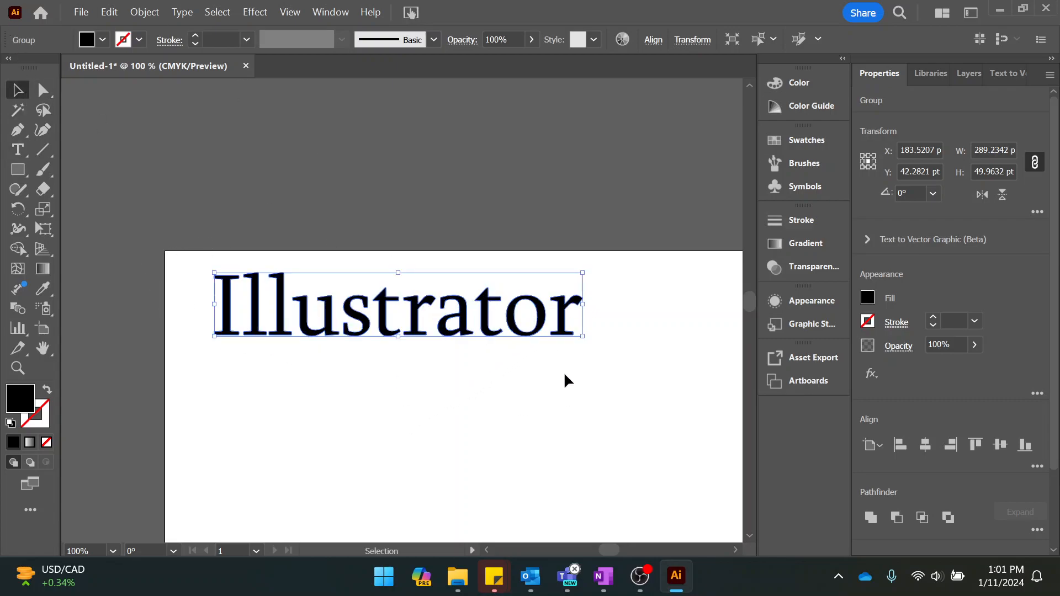
double_click(379, 328)
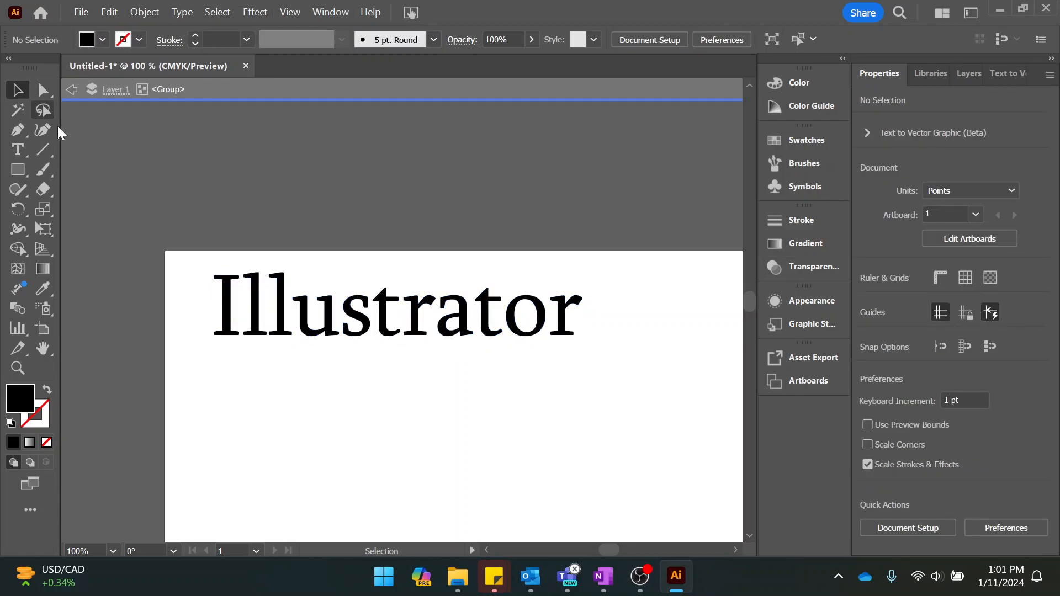
click(72, 88)
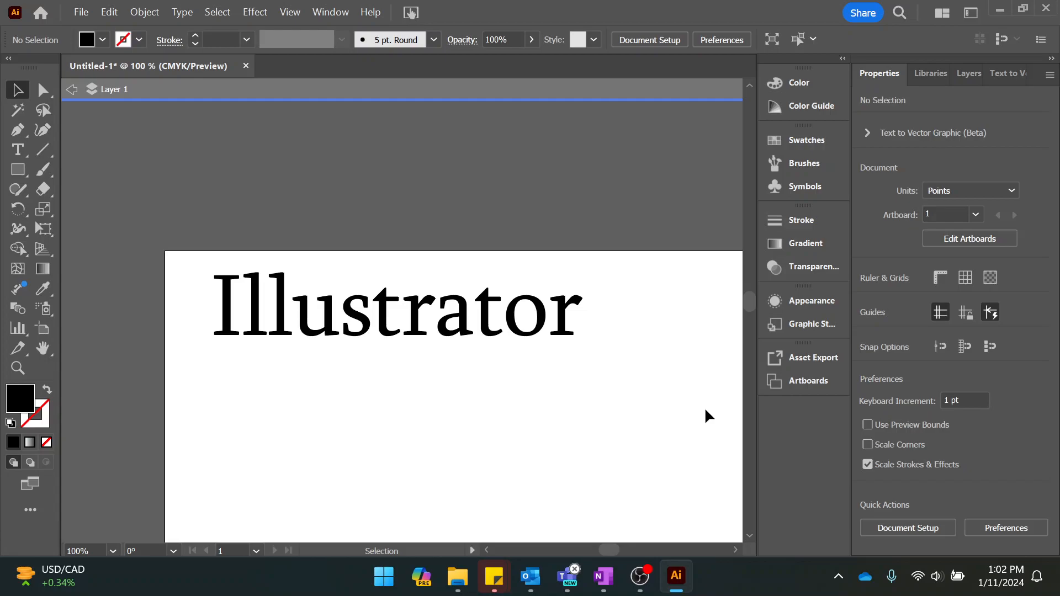
scroll(578, 329, up, 1)
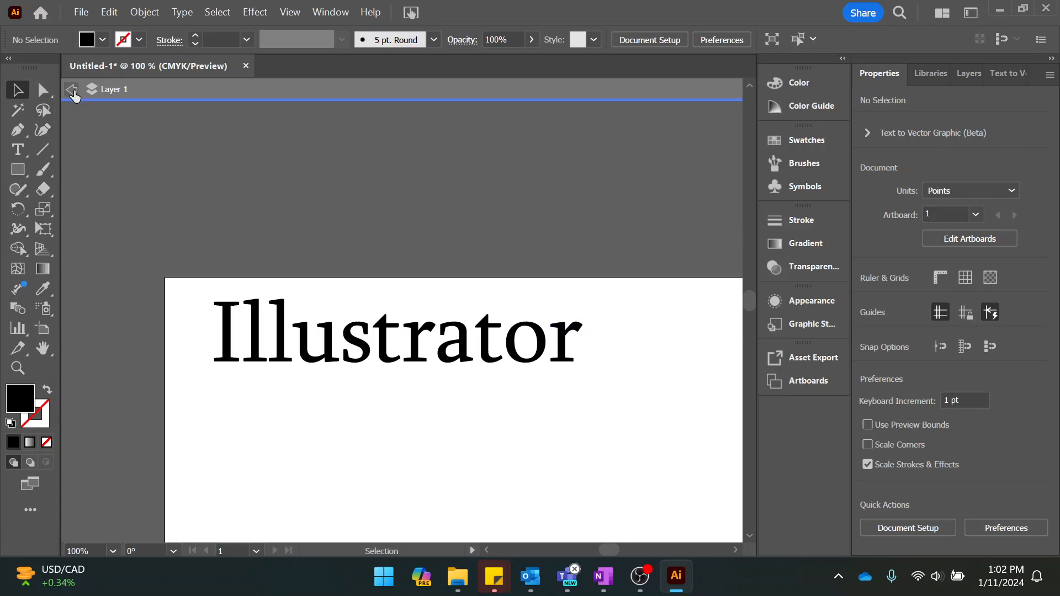
click(72, 91)
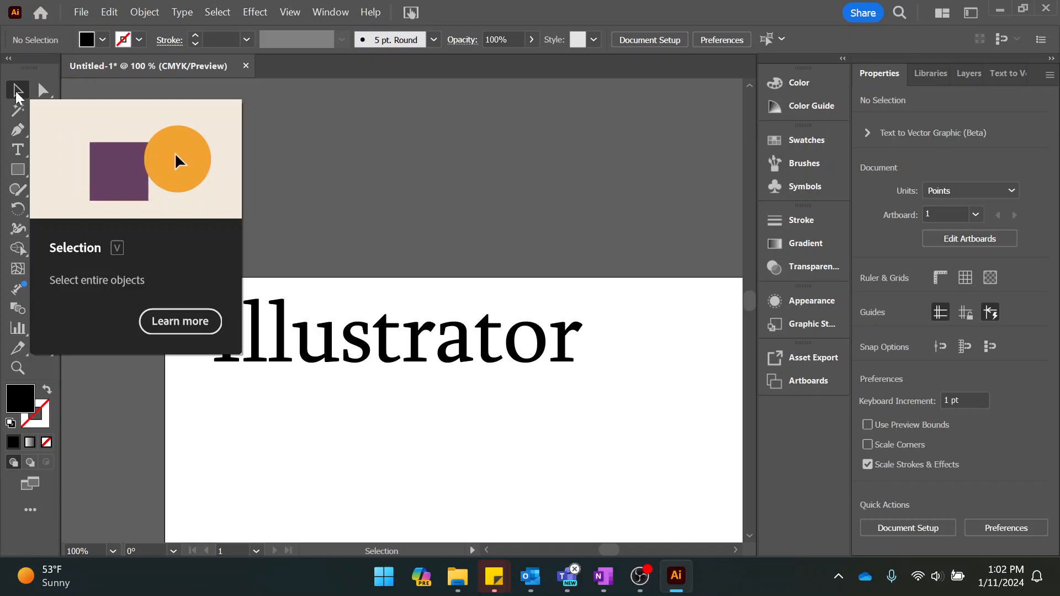
Use Direct Selection to pick the individual letters r, o and t, the last letters together, and the first three letters Ill.
click(41, 87)
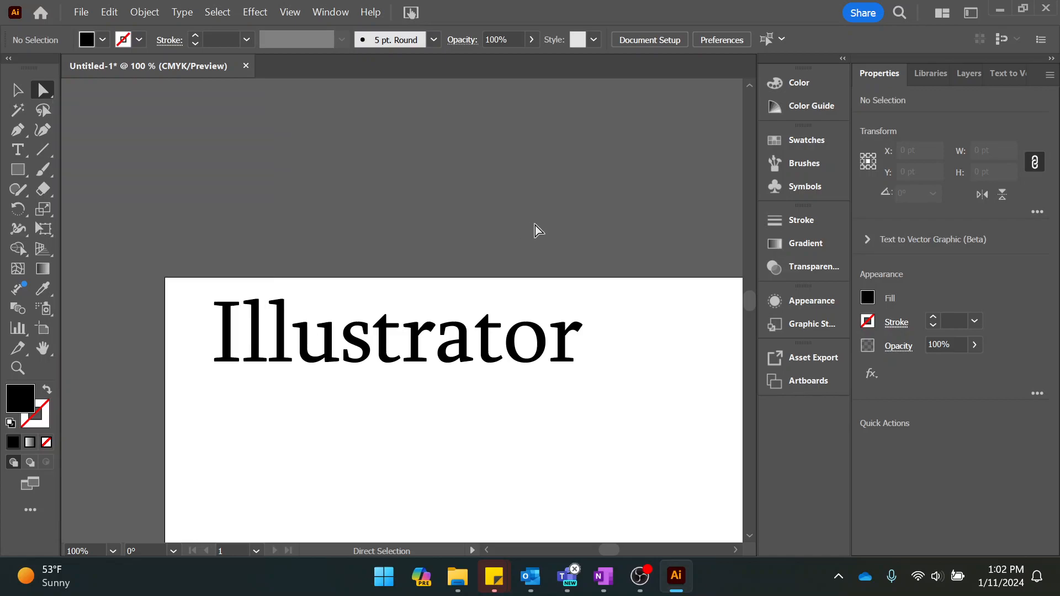
click(564, 347)
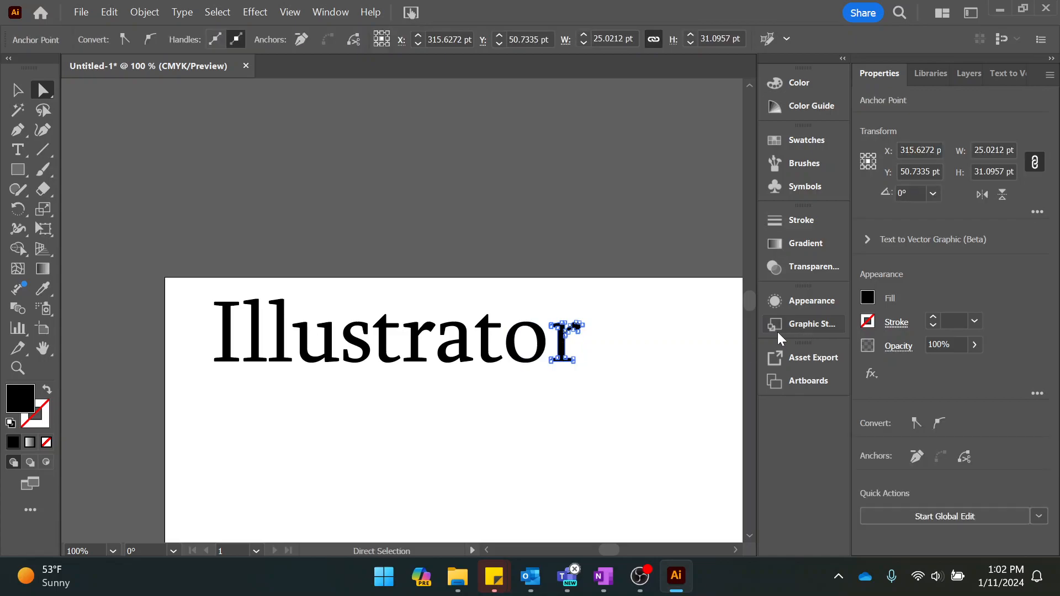
click(523, 338)
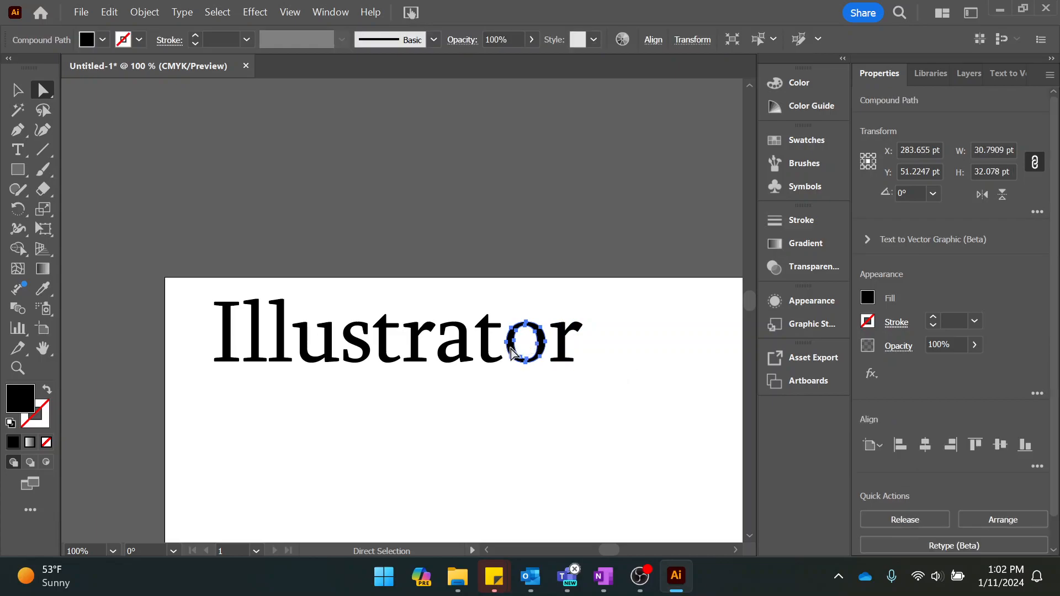
click(487, 350)
drag(470, 291, 607, 396)
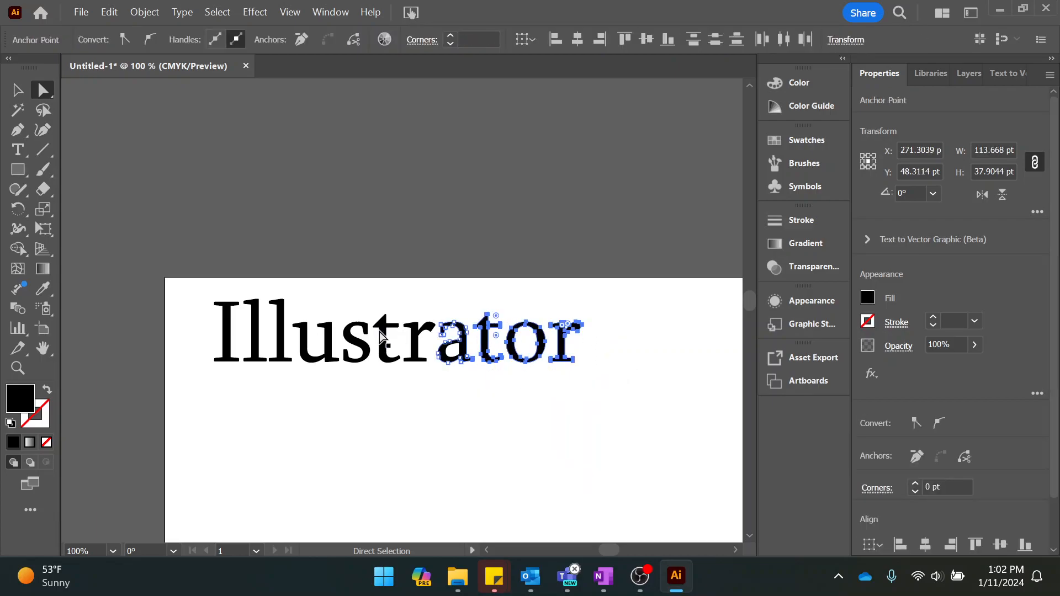
click(641, 343)
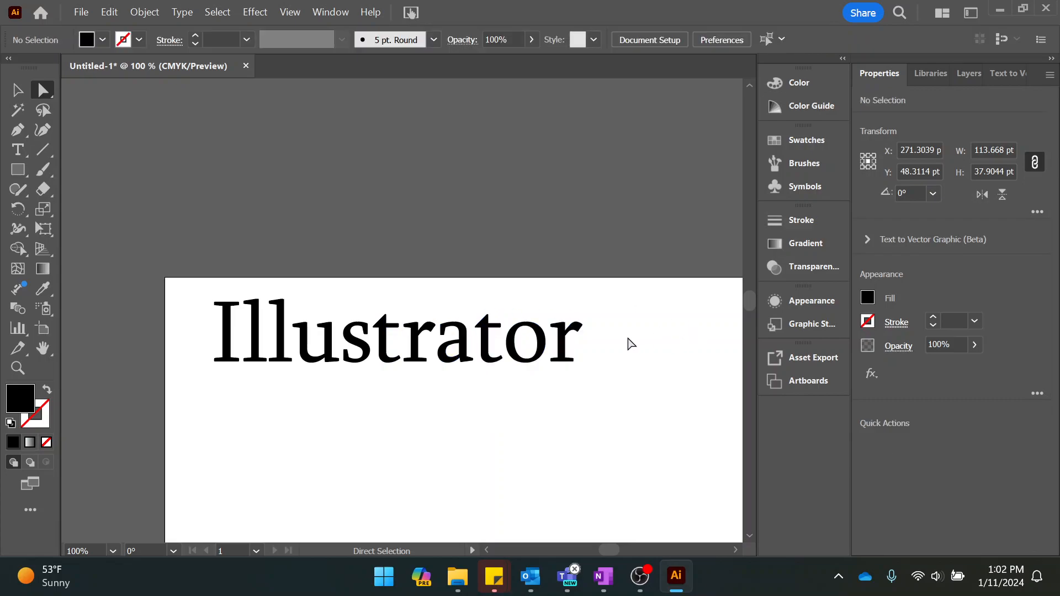
drag(191, 285, 294, 388)
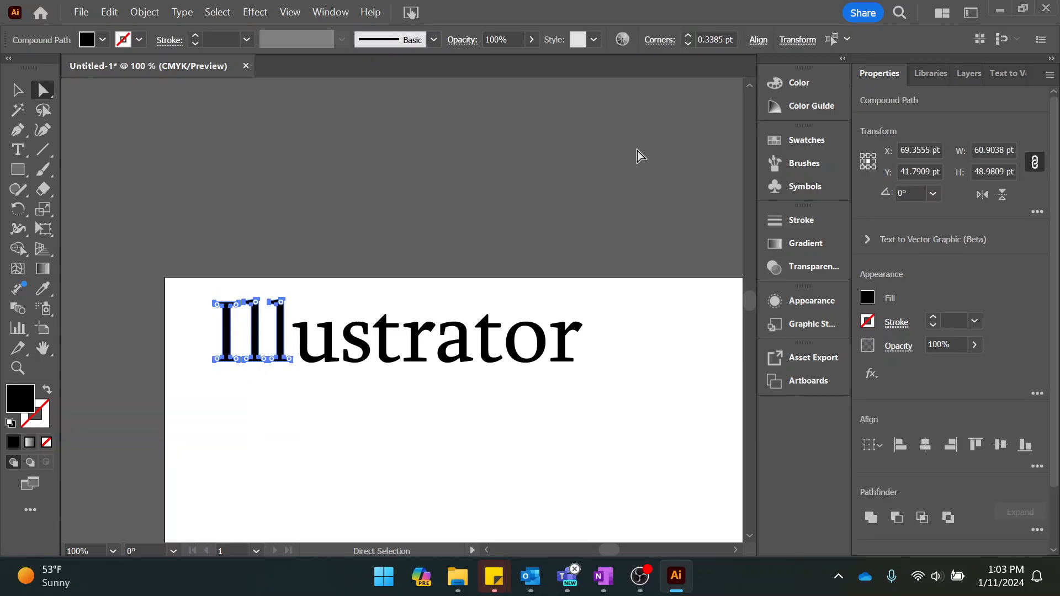
Deselect the Ill letters and directly select the outlined letter a to examine its anchor points and an anchor near its foot.
scroll(680, 326, left, 3)
scroll(680, 327, right, 3)
scroll(681, 326, up, 2)
drag(485, 551, 484, 551)
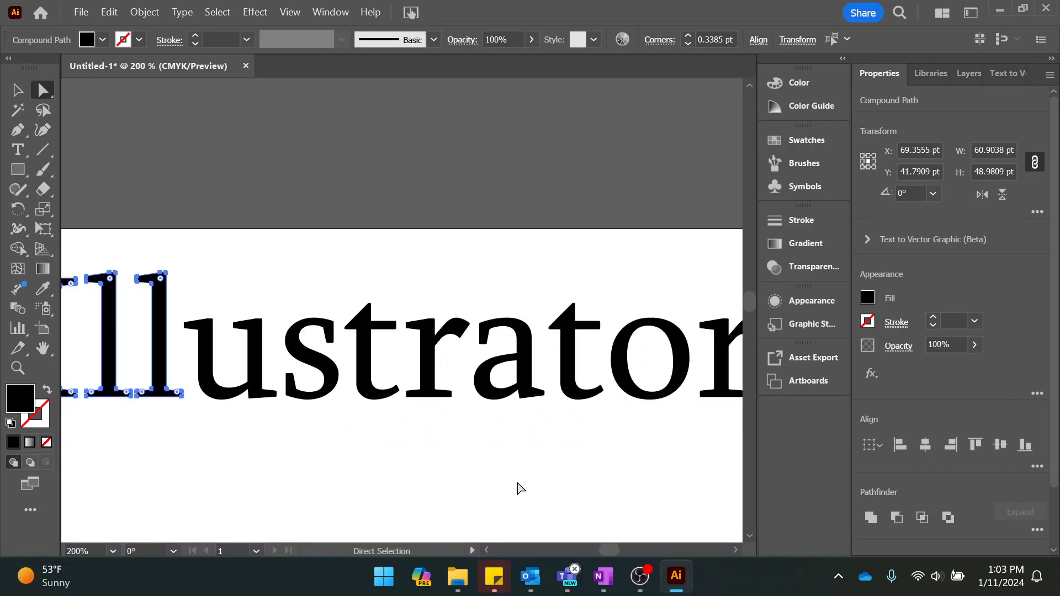
click(471, 463)
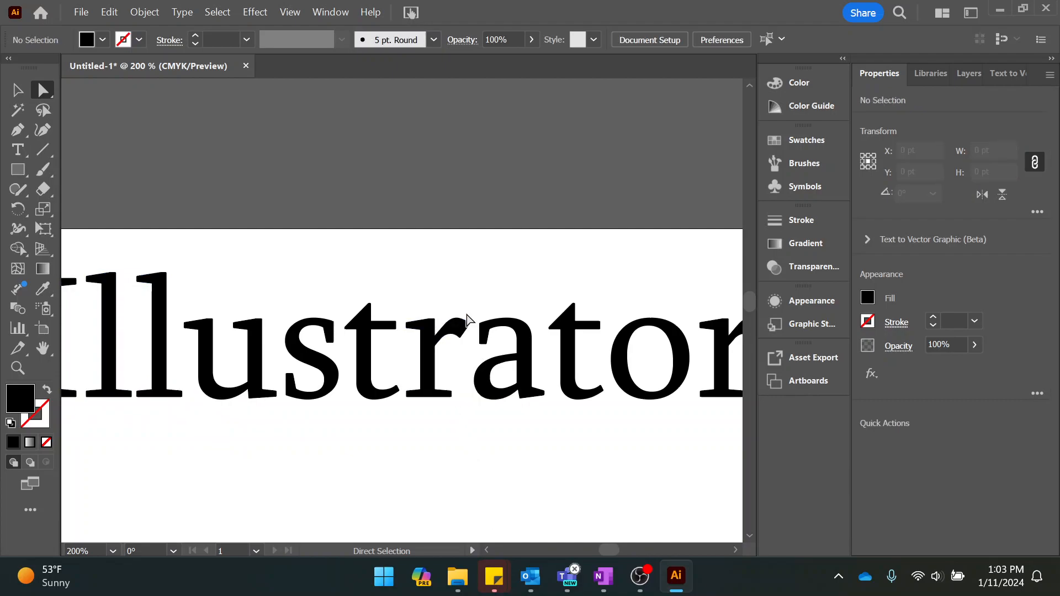
click(525, 367)
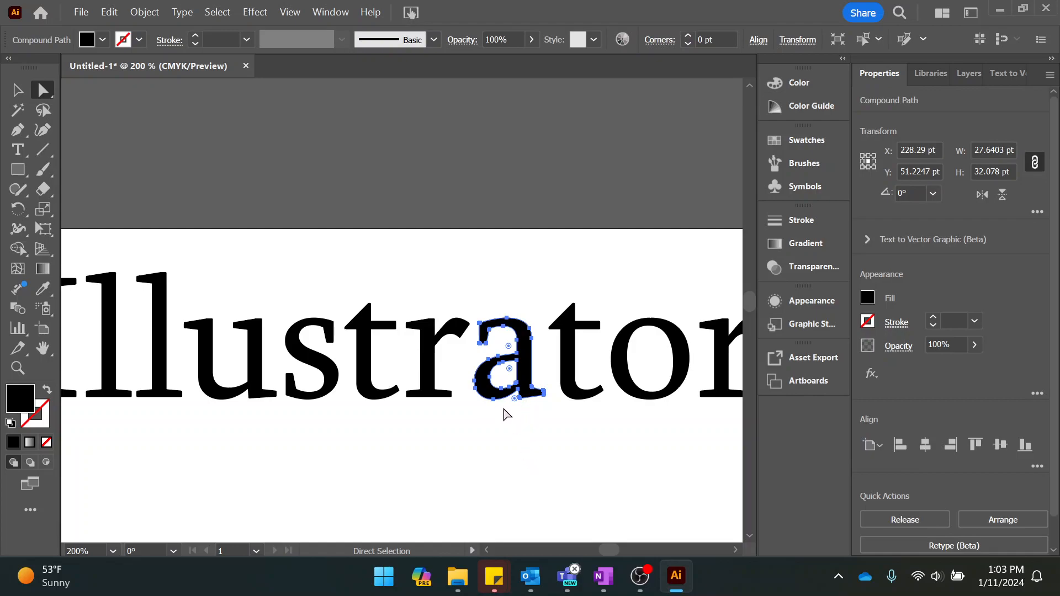
scroll(524, 376, up, 4)
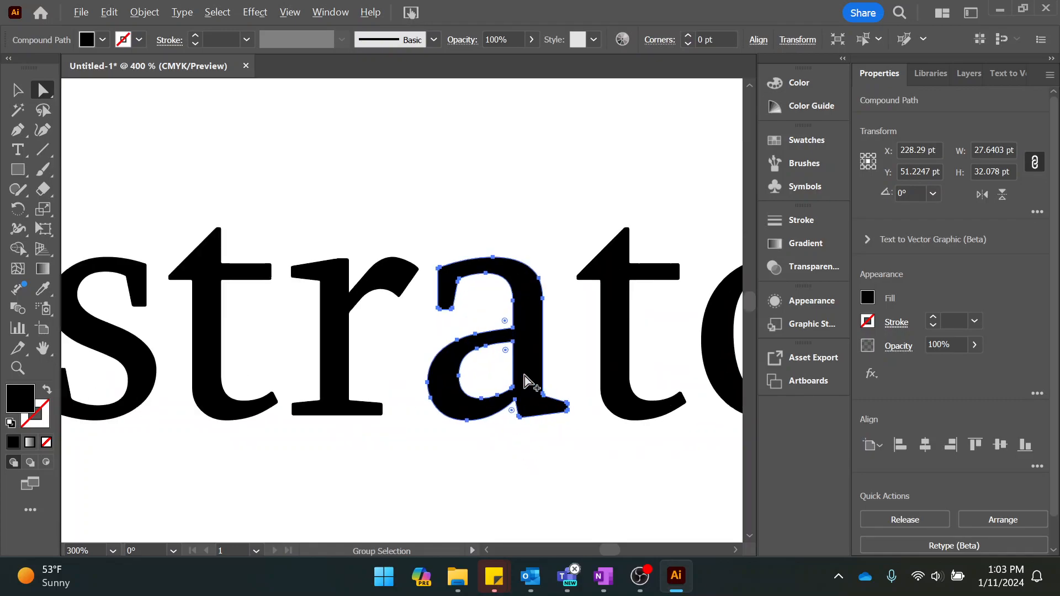
scroll(524, 376, down, 1)
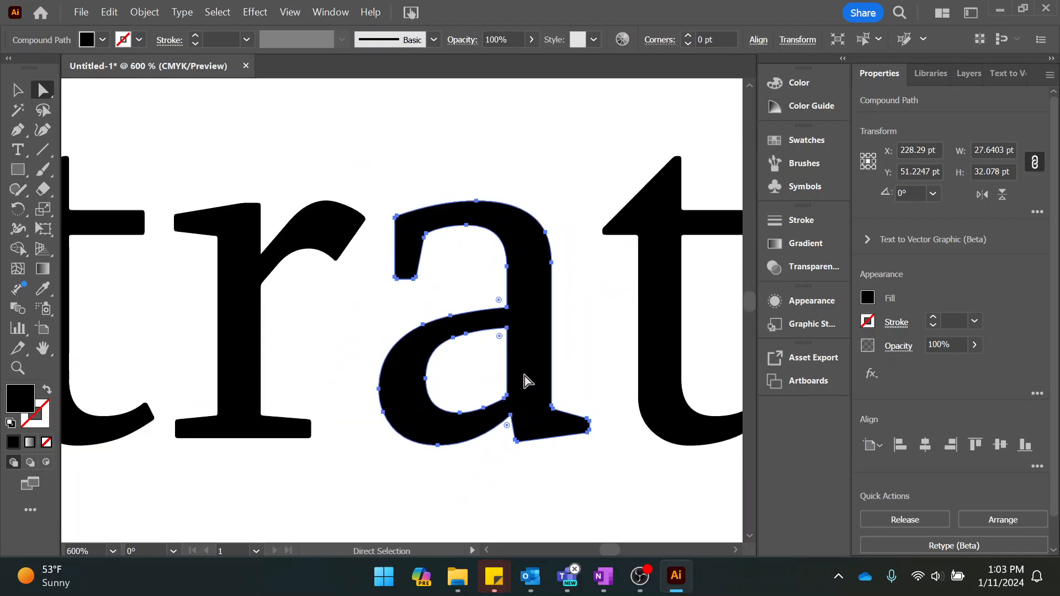
click(511, 415)
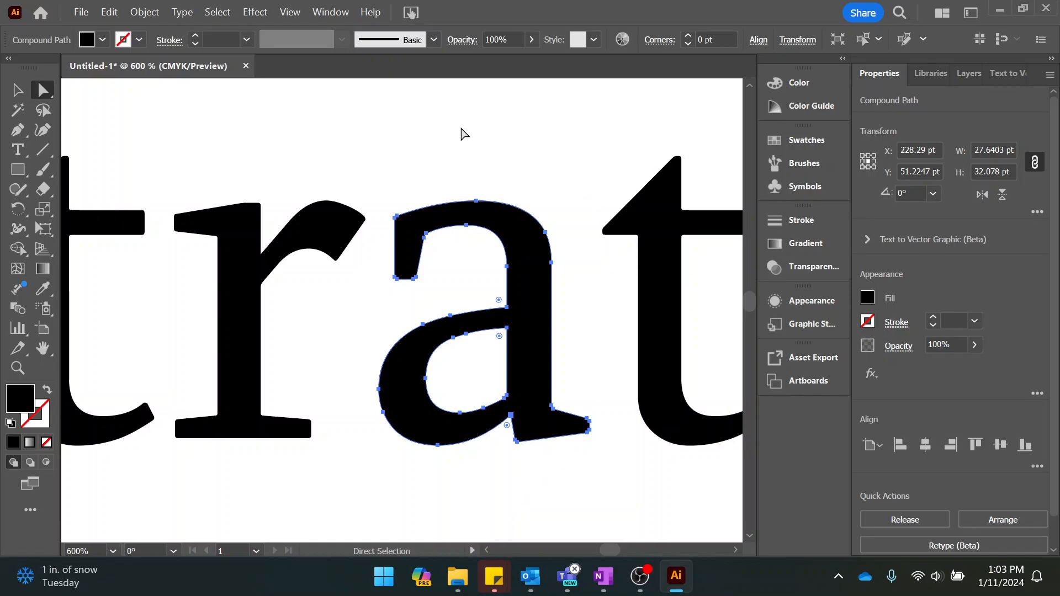
Reshape the a's lower counter by raising its bottom anchor to about X 226.6, Y 56.4 pt and lengthening its right curve handle.
mouse_move(462, 420)
mouse_down()
mouse_move(458, 358)
mouse_move(473, 525)
mouse_move(473, 405)
mouse_move(476, 416)
mouse_up()
drag(459, 418, 462, 414)
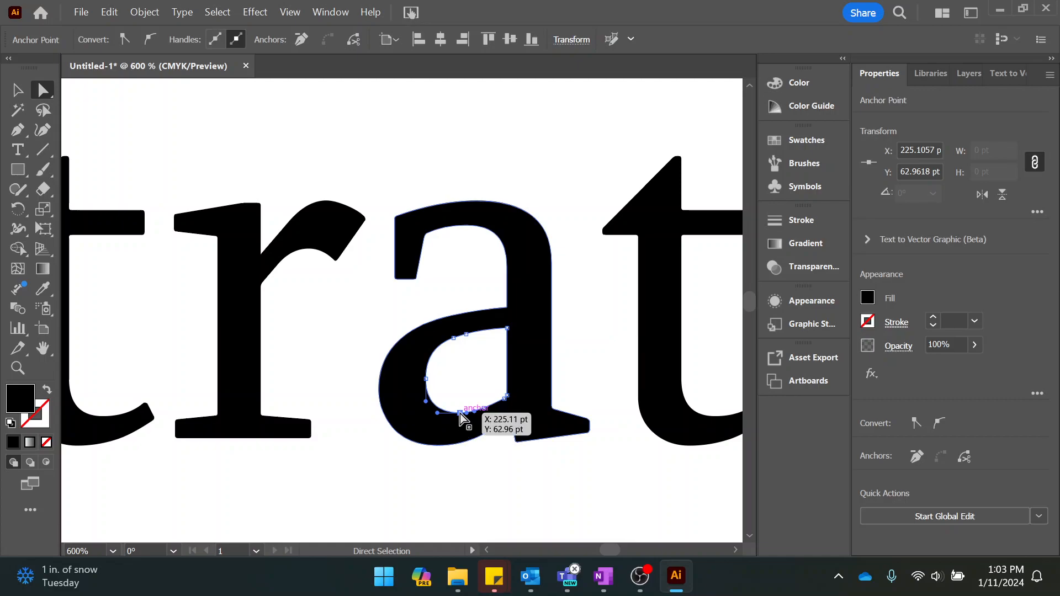
drag(461, 413, 455, 370)
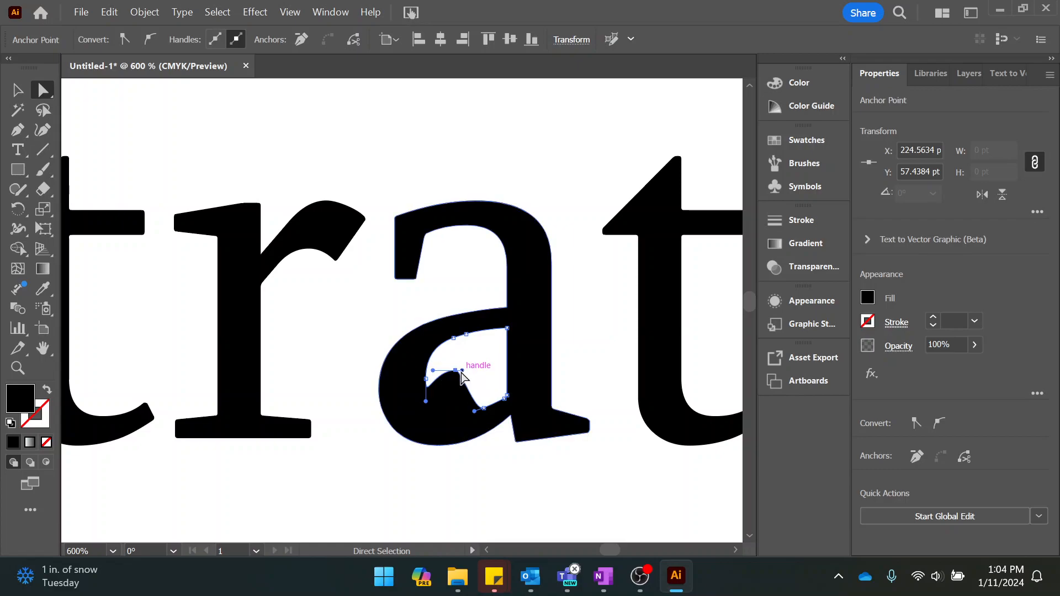
mouse_move(461, 370)
mouse_down()
mouse_move(490, 373)
mouse_move(464, 371)
mouse_up()
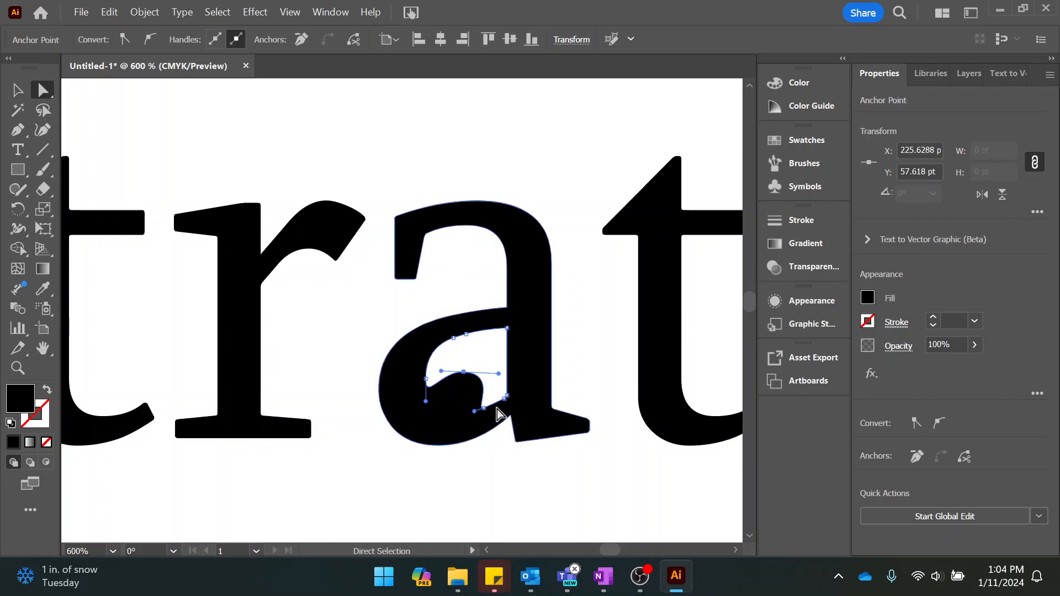
drag(471, 371, 471, 362)
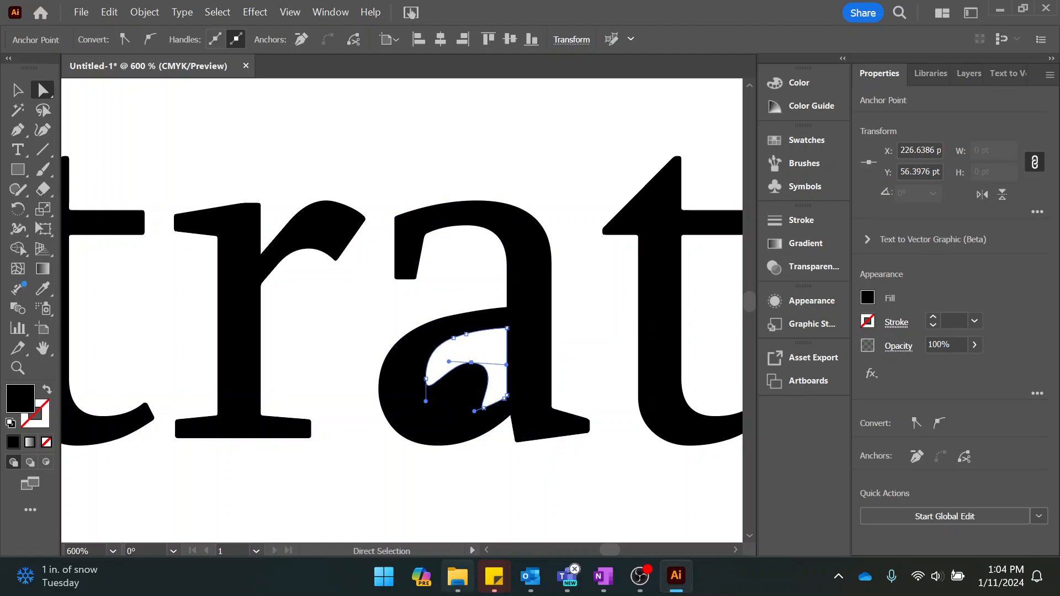
click(618, 484)
scroll(563, 471, down, 4)
scroll(562, 458, up, 3)
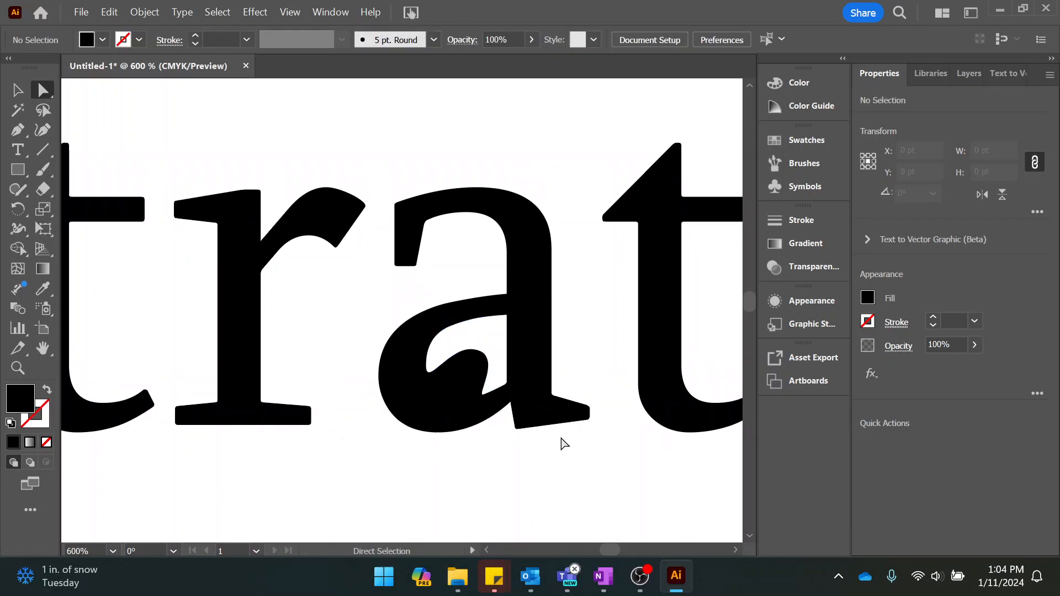
Delete the inner path of the outlined letter o to fill it solid.
scroll(563, 443, down, 3)
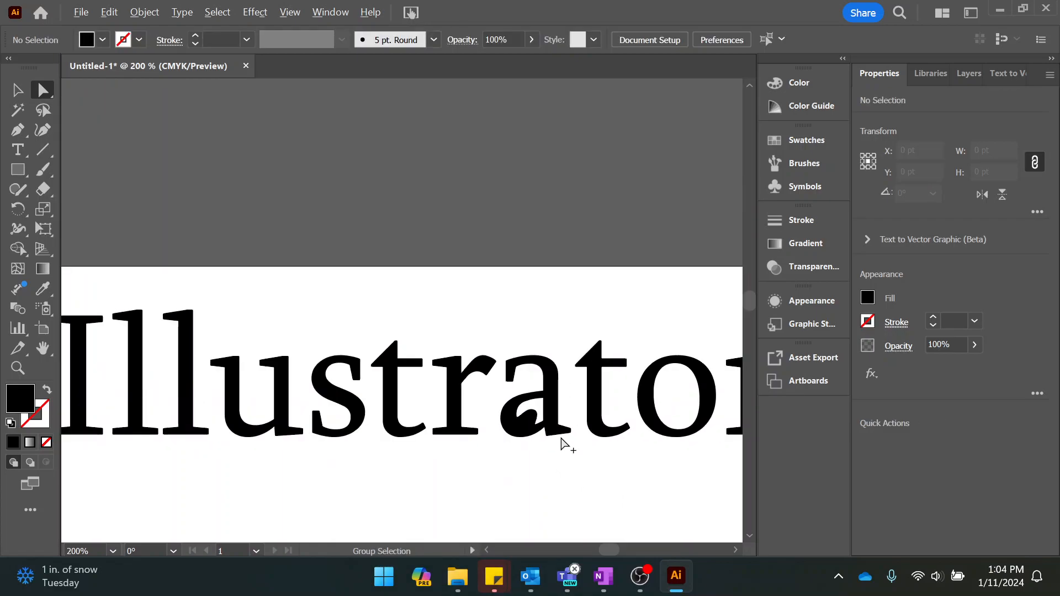
click(654, 406)
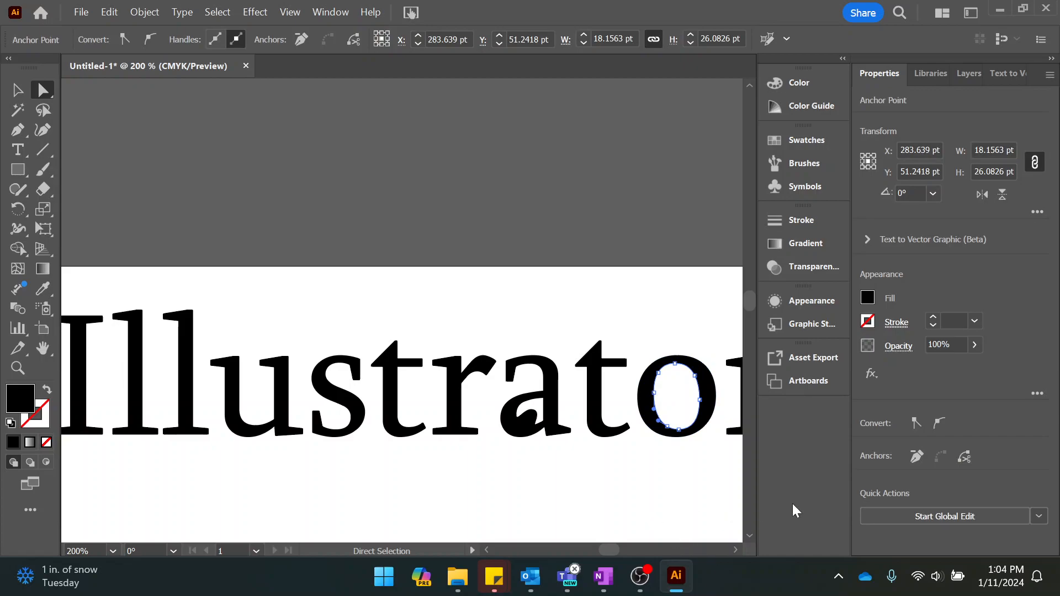
key(Delete)
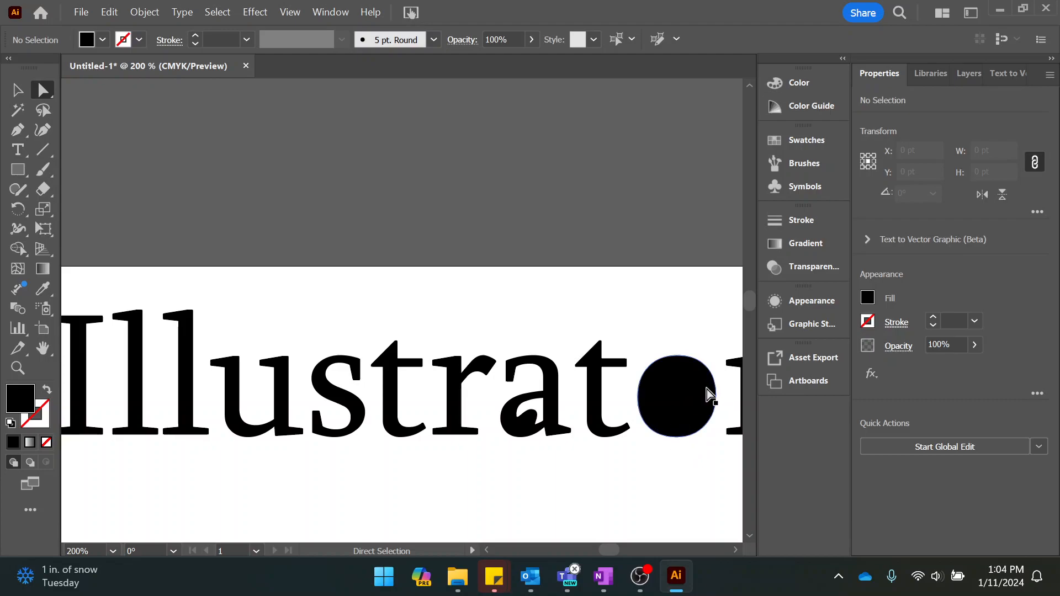
Try rounding the live corners of the letter a to about 2 pt, and return them to 0 pt.
scroll(690, 433, up, 2)
scroll(688, 430, down, 1)
scroll(620, 430, up, 1)
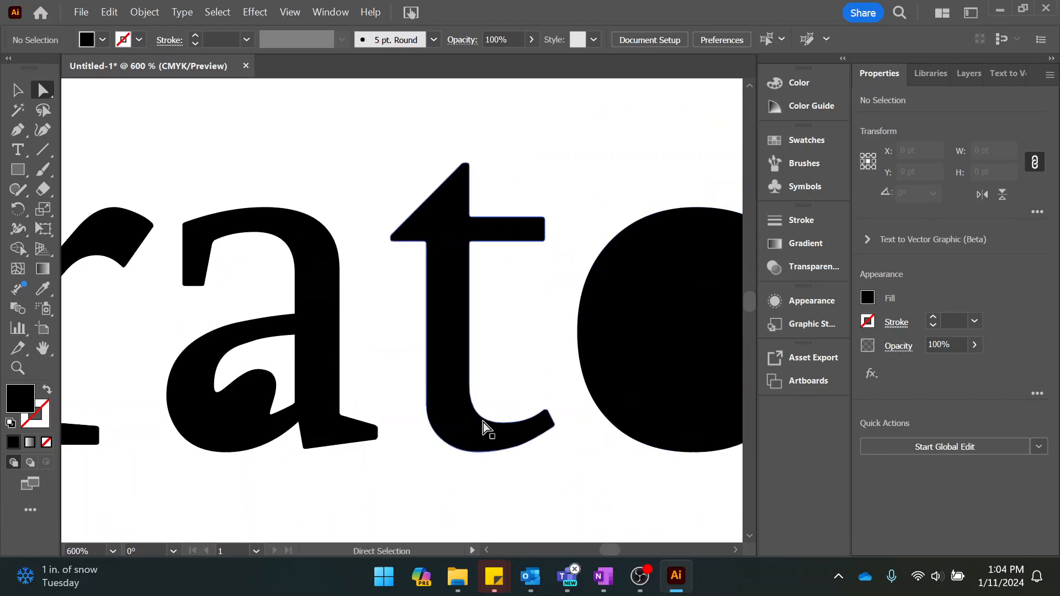
click(322, 351)
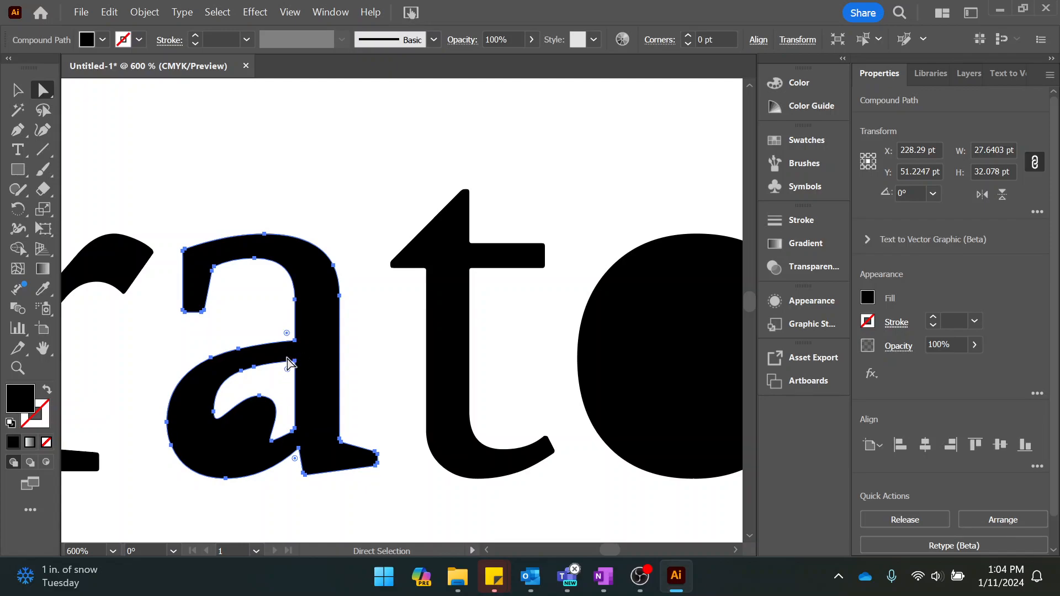
scroll(288, 345, up, 2)
scroll(287, 346, up, 1)
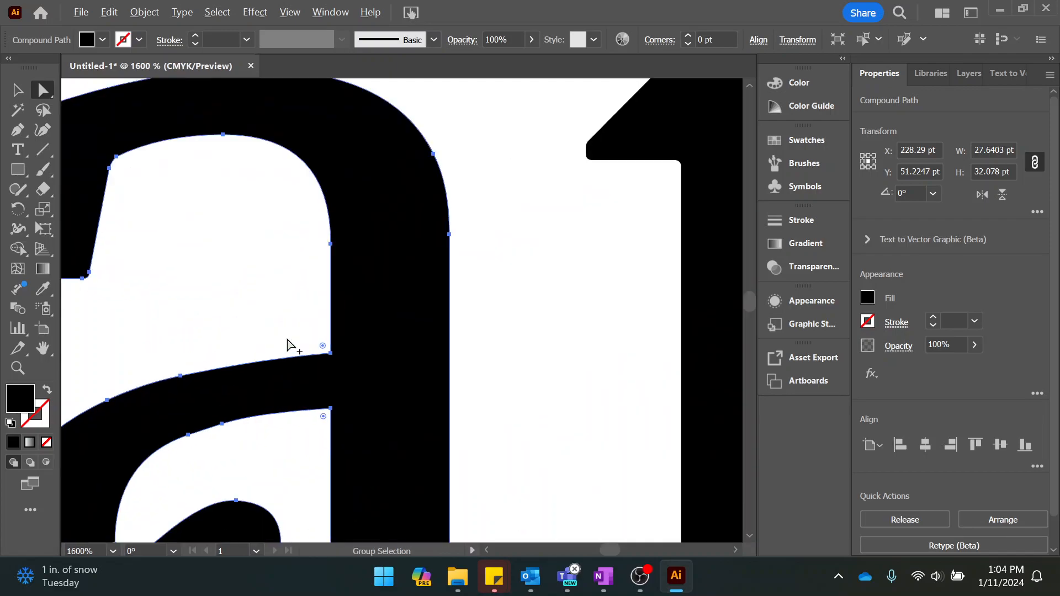
drag(323, 347, 264, 286)
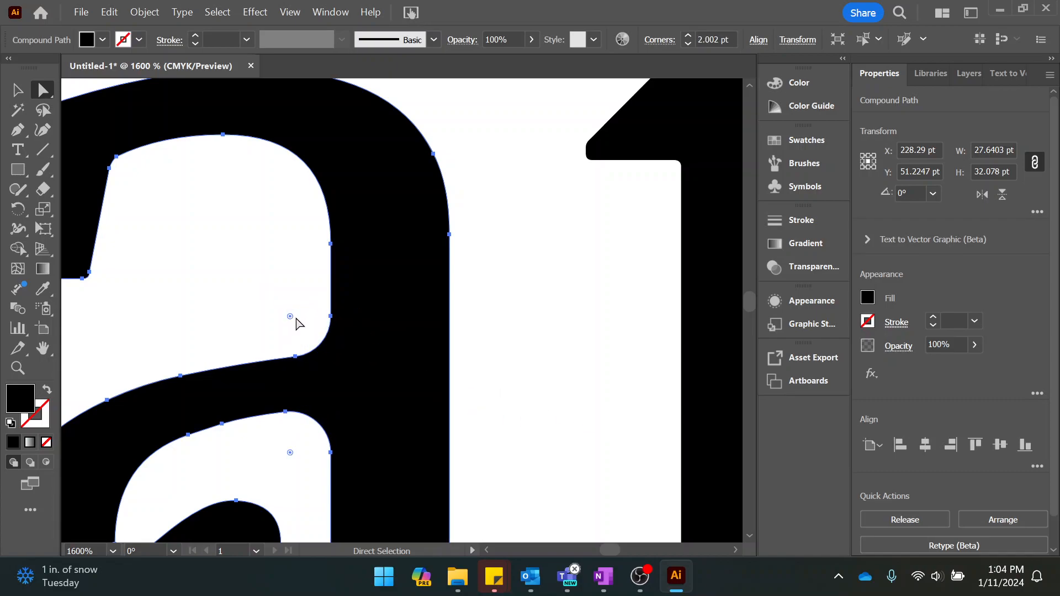
drag(289, 319, 362, 351)
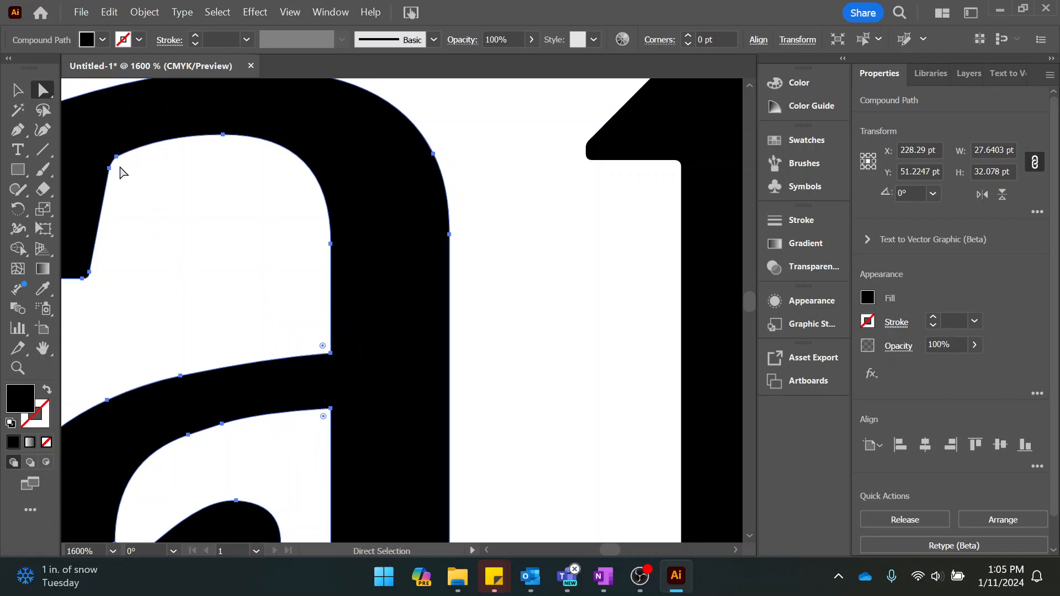
Select the outlined letter t and examine the live corners around its crossbar.
scroll(632, 374, down, 6)
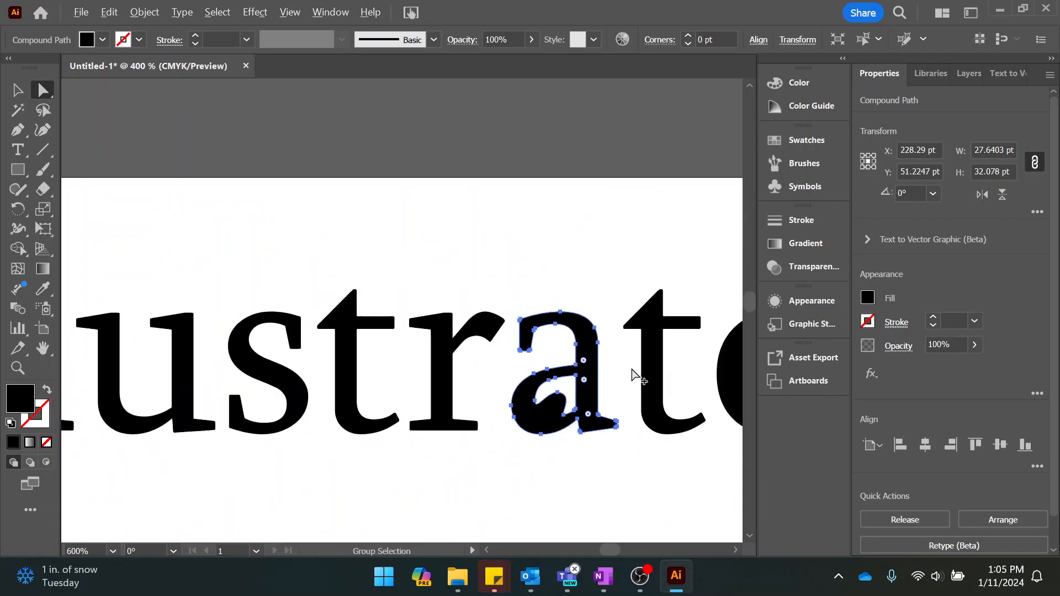
alt+click(641, 353)
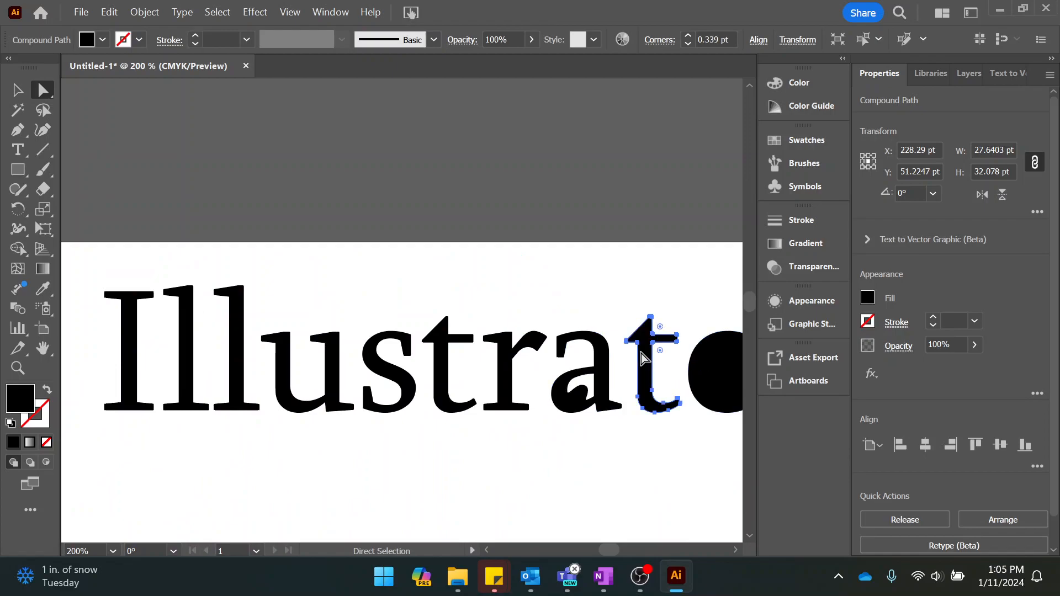
scroll(643, 349, up, 2)
scroll(643, 349, up, 2)
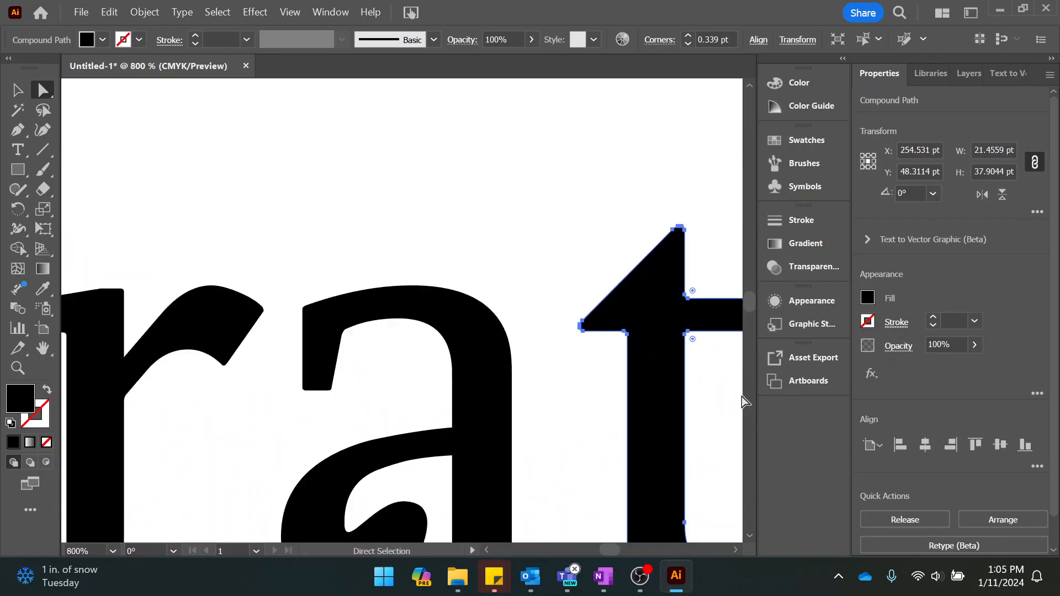
drag(734, 397, 616, 377)
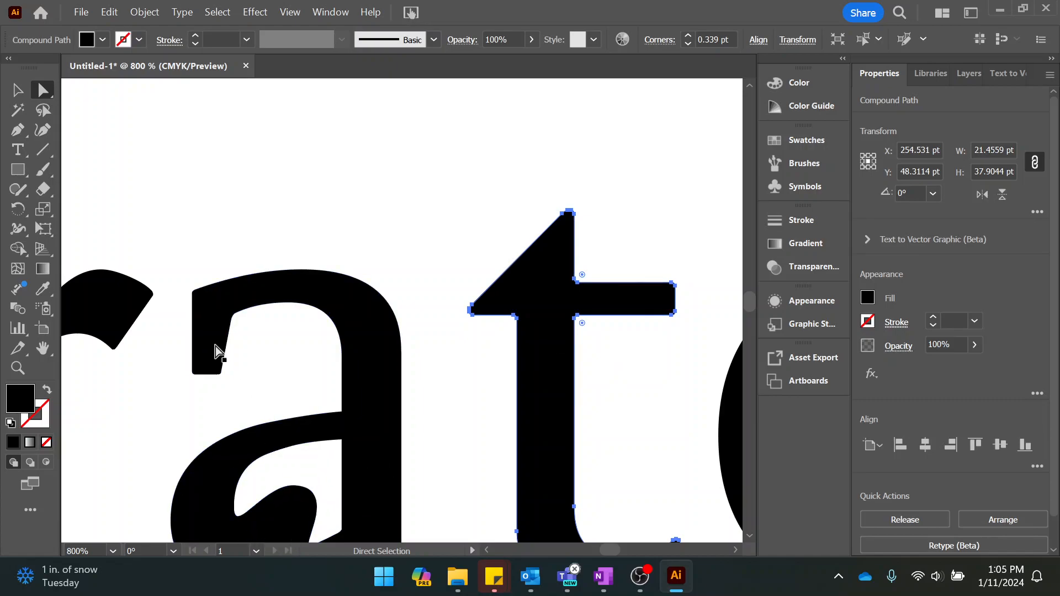
Round the live corners where the letter a's bowl meets its stem to about 2 pt.
click(359, 406)
drag(333, 410, 309, 392)
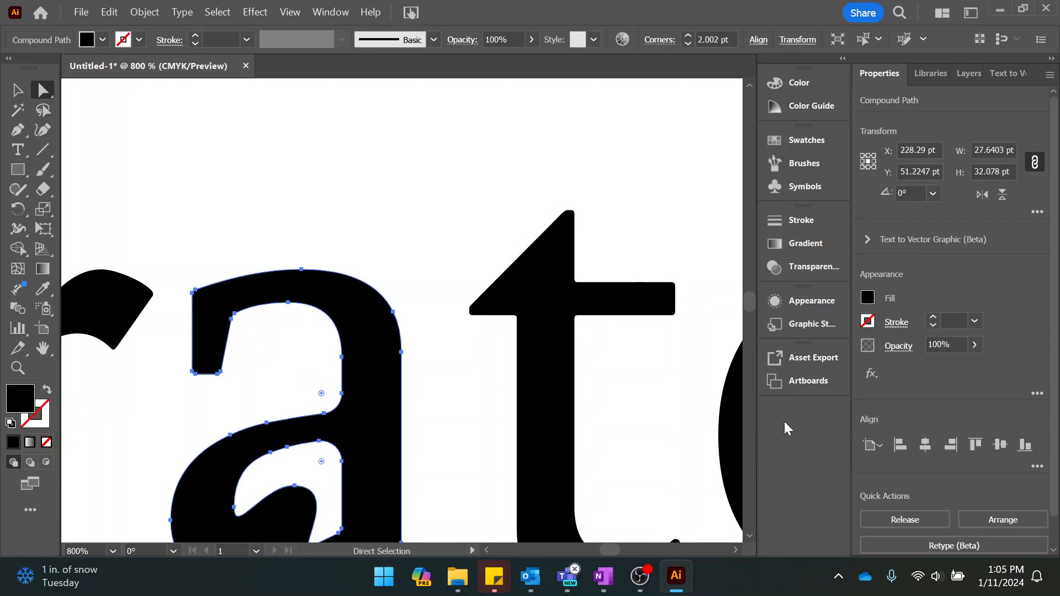
Round the second t's live corners between stem and crossbar to about 4.48 pt above the crossbar and 2.87 pt below it.
click(589, 299)
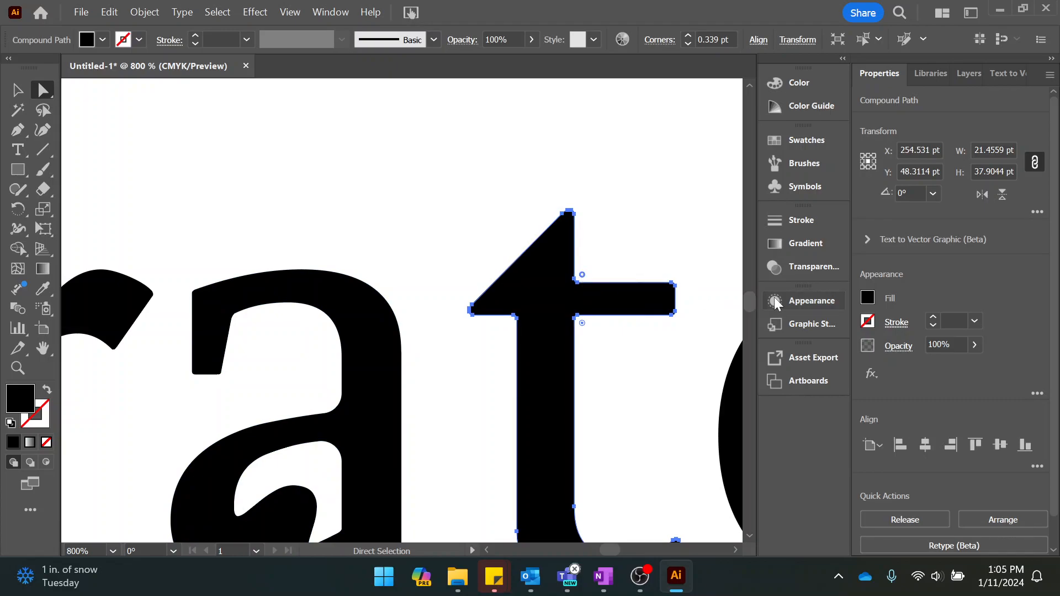
drag(582, 275, 629, 247)
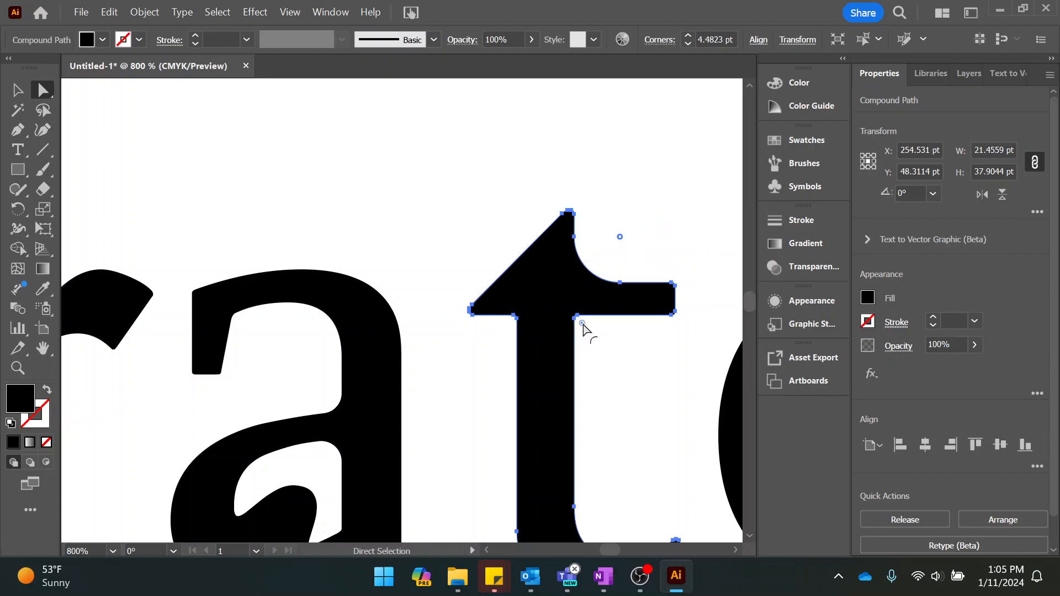
drag(583, 325, 607, 348)
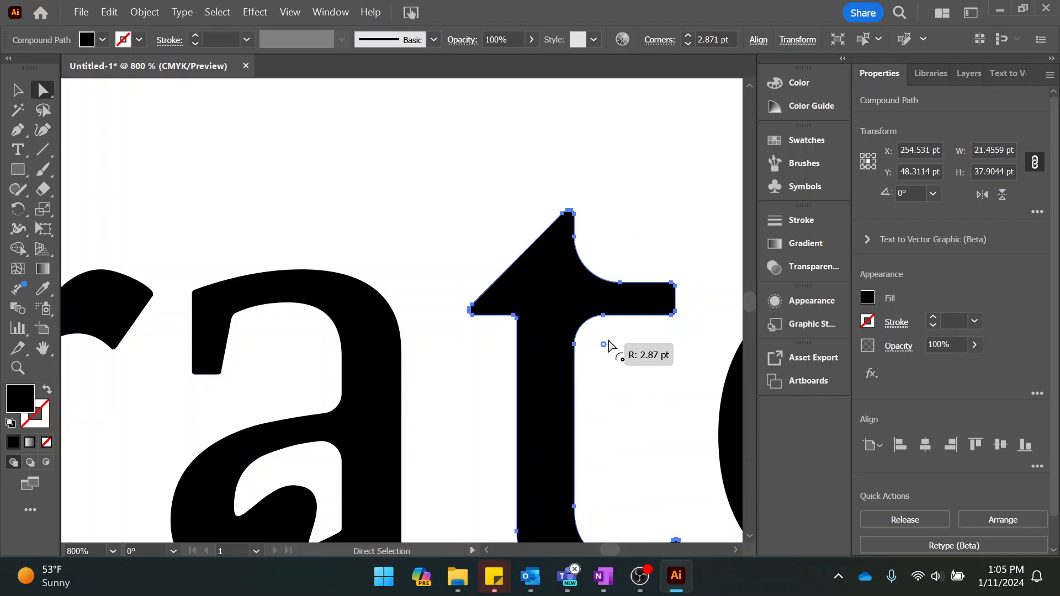
Examine the reshaped letters a, t and o in the context of the whole outlined word Illustrator.
scroll(703, 430, down, 4)
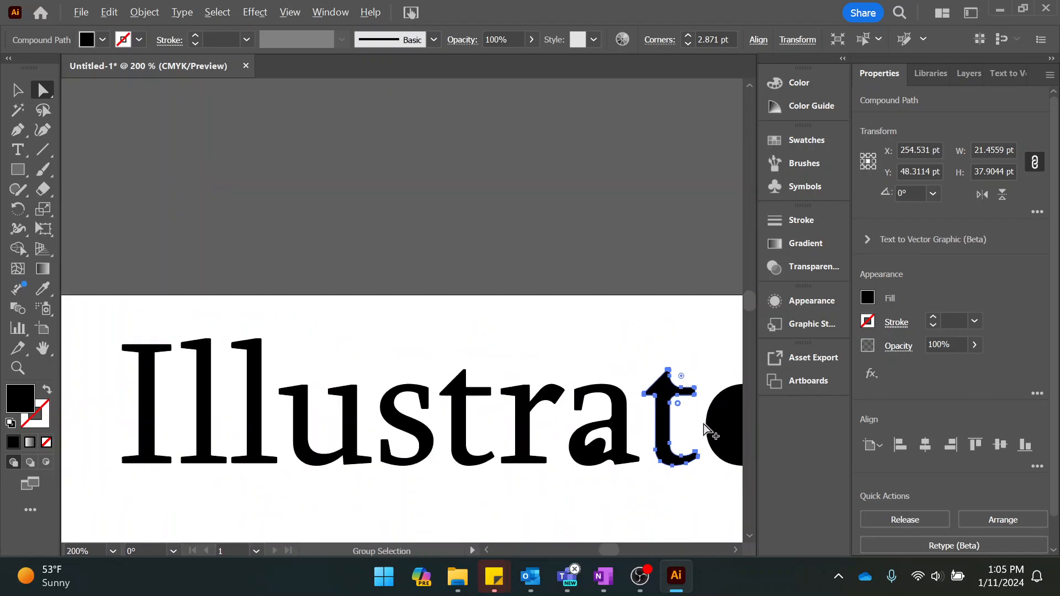
scroll(704, 430, up, 2)
scroll(703, 429, down, 2)
scroll(471, 403, up, 6)
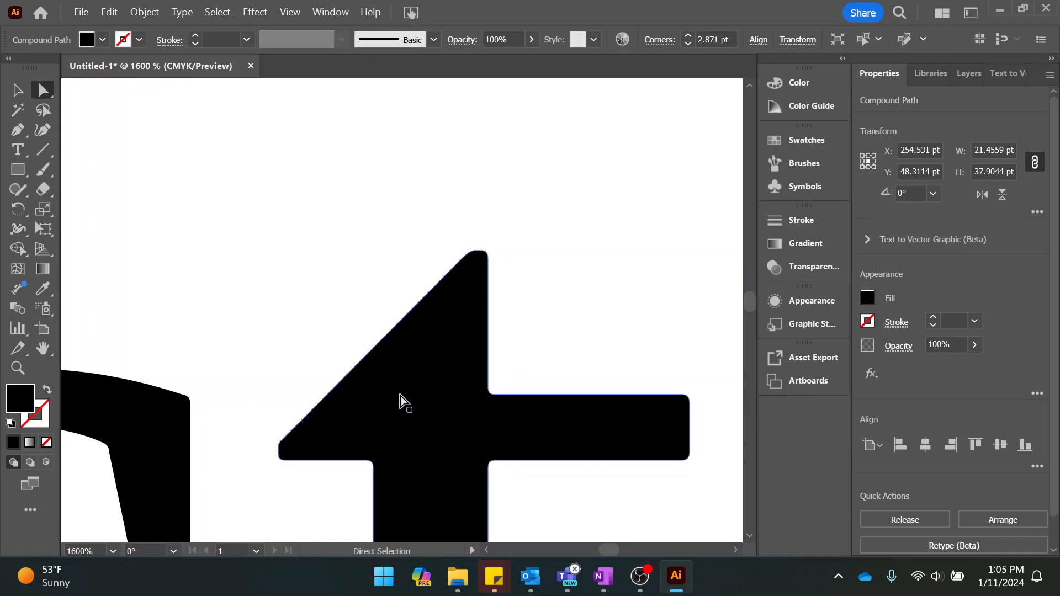
scroll(650, 315, down, 5)
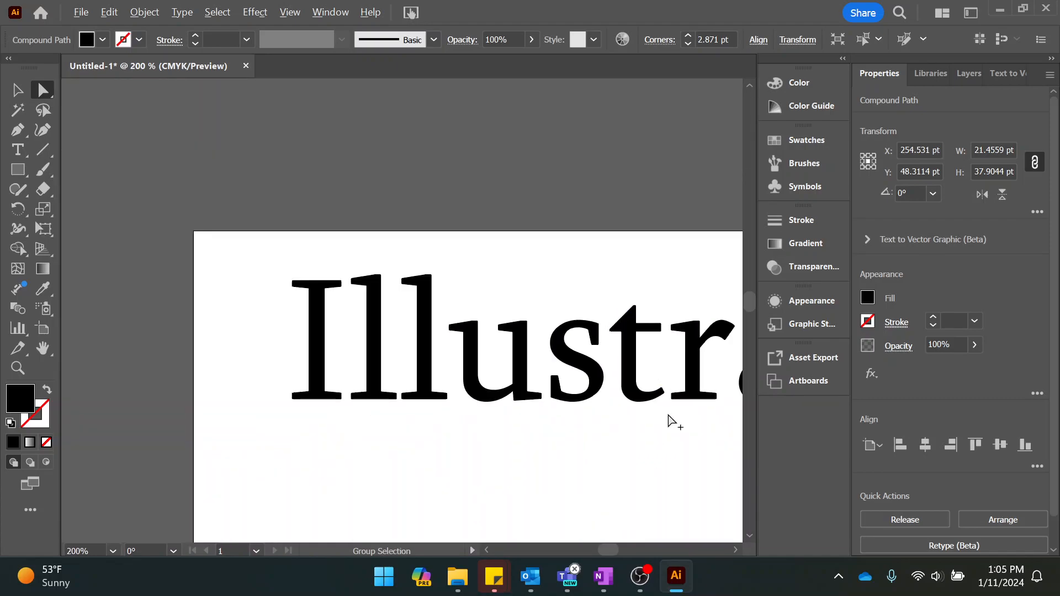
drag(669, 413, 450, 412)
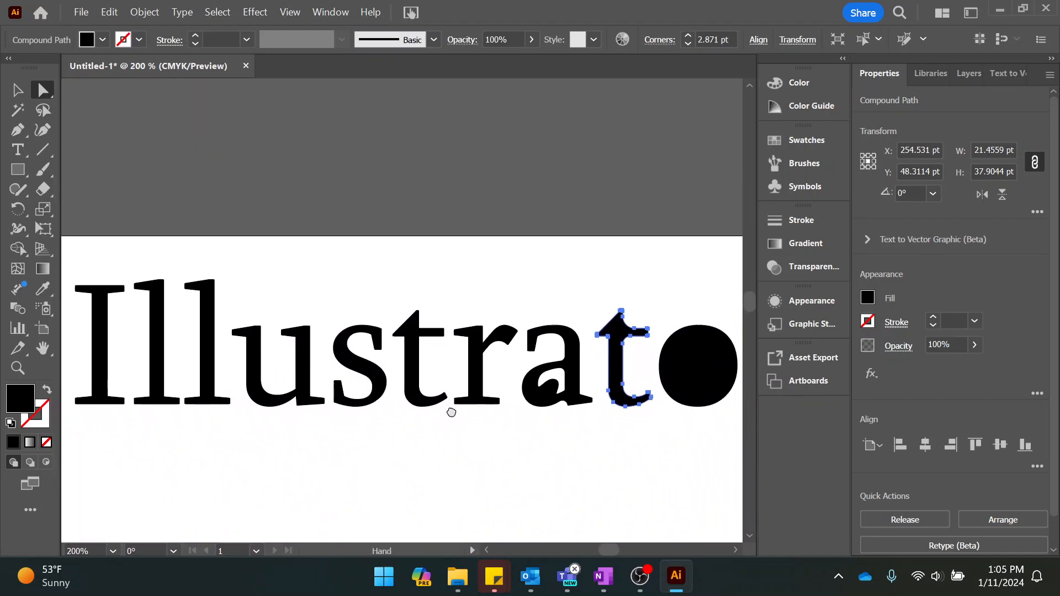
scroll(451, 418, down, 2)
scroll(629, 431, up, 2)
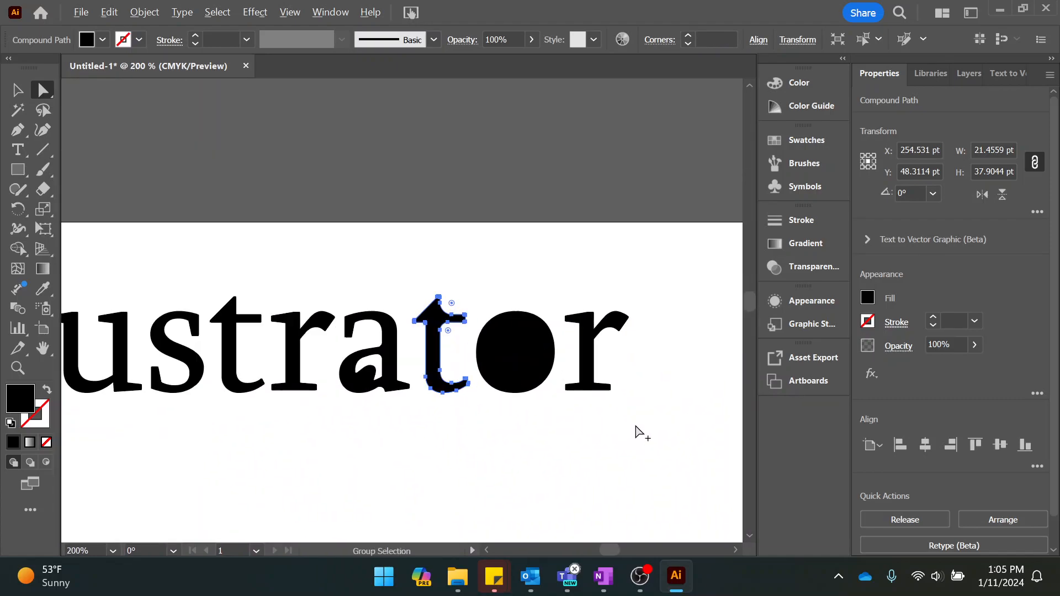
scroll(640, 433, down, 1)
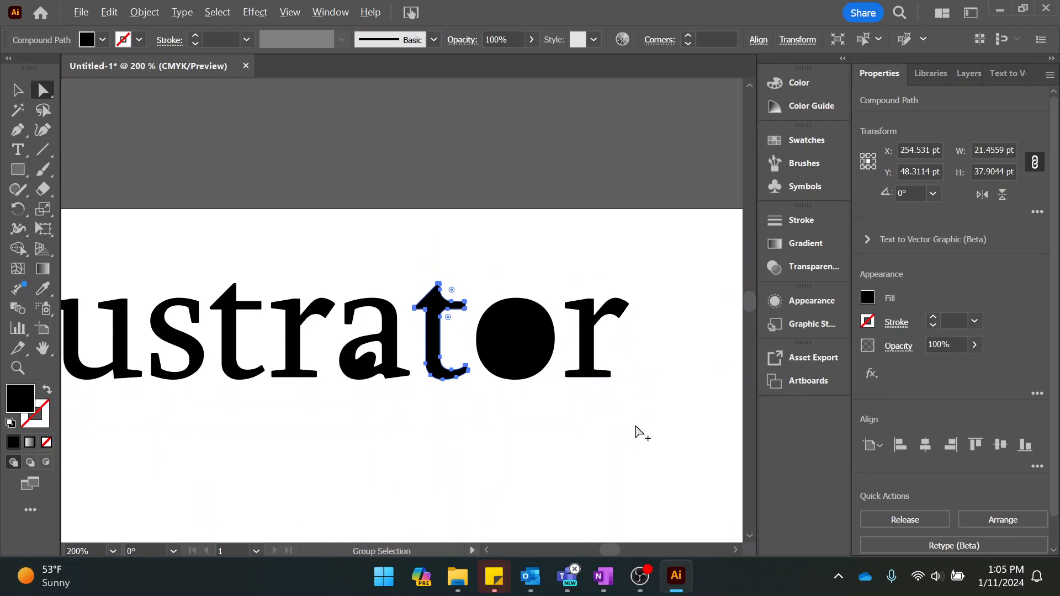
scroll(637, 432, down, 1)
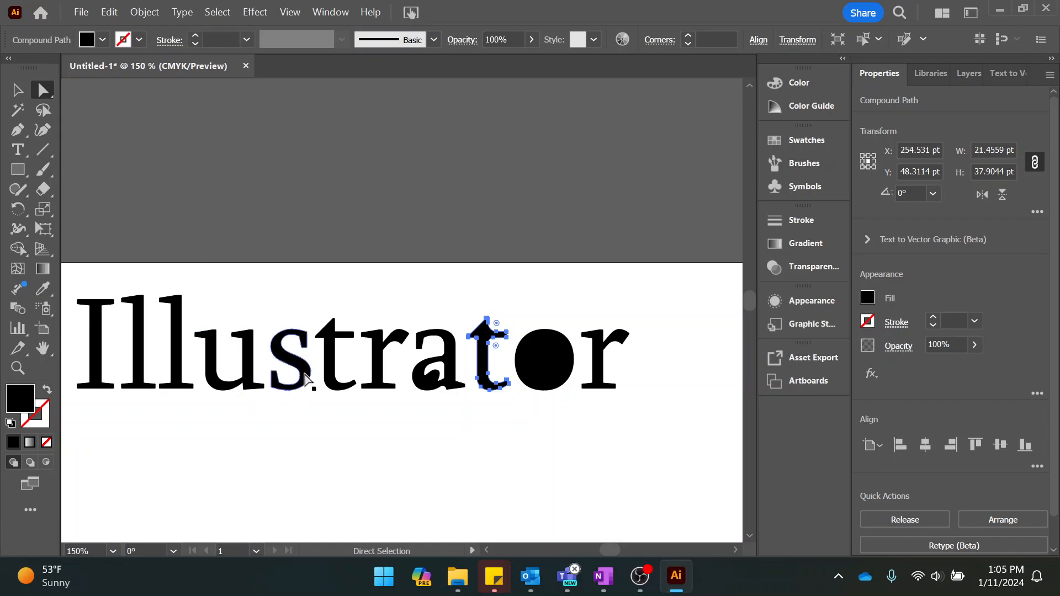
Delete the two anchor points at the inner top corner of the letter s's lower serif, near X 143 pt, Y 57 pt.
click(297, 391)
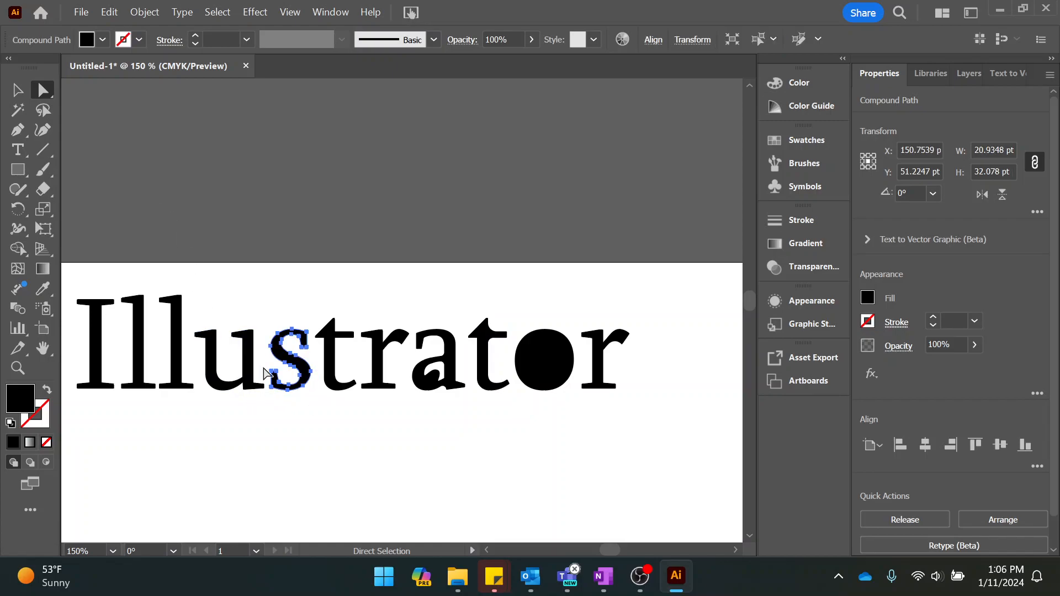
scroll(282, 395, up, 6)
scroll(275, 376, down, 2)
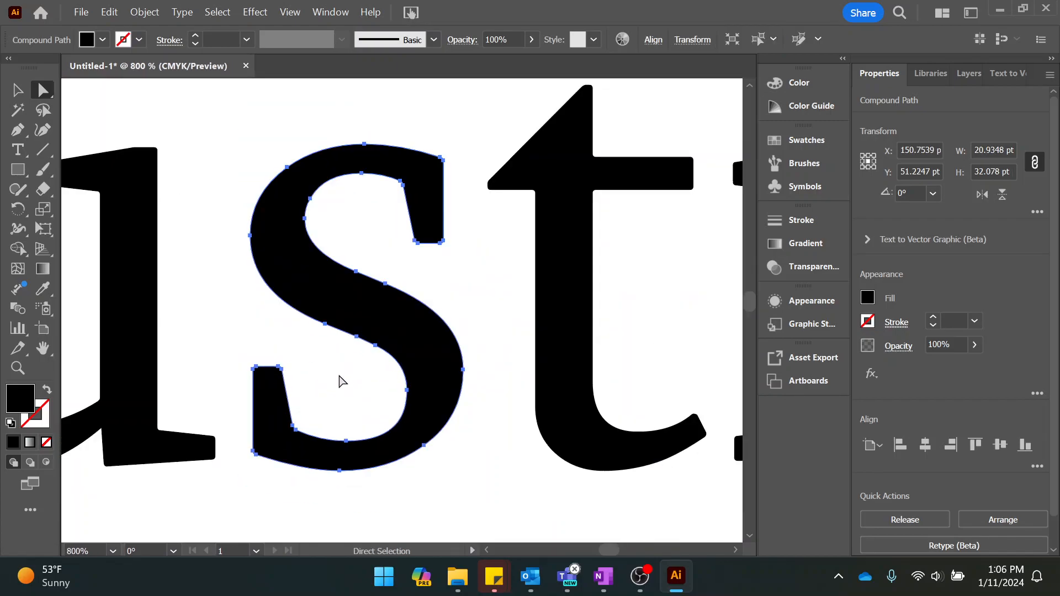
click(333, 390)
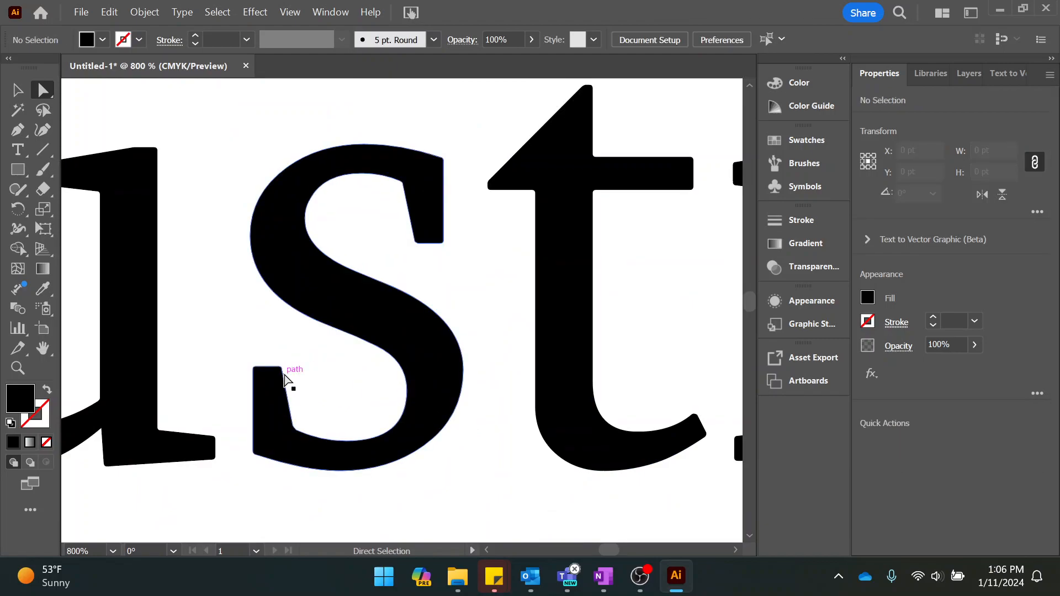
click(281, 370)
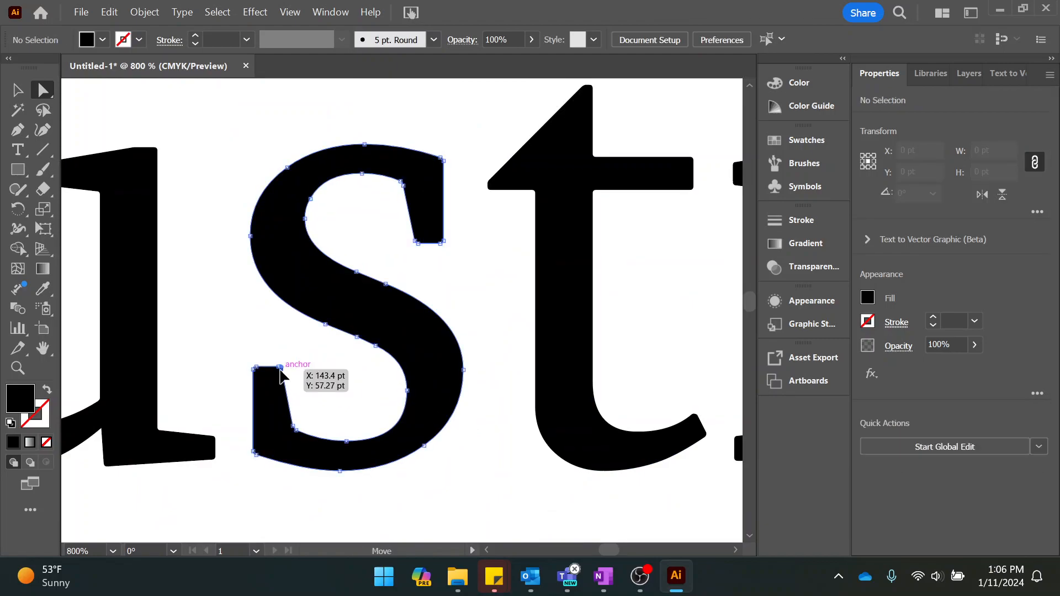
key(Delete)
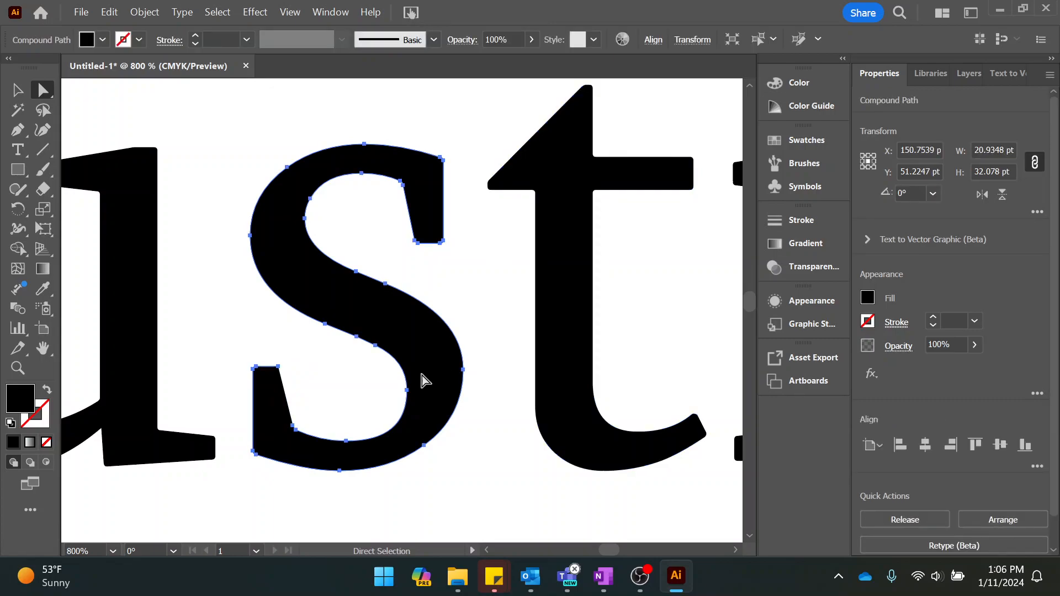
click(278, 367)
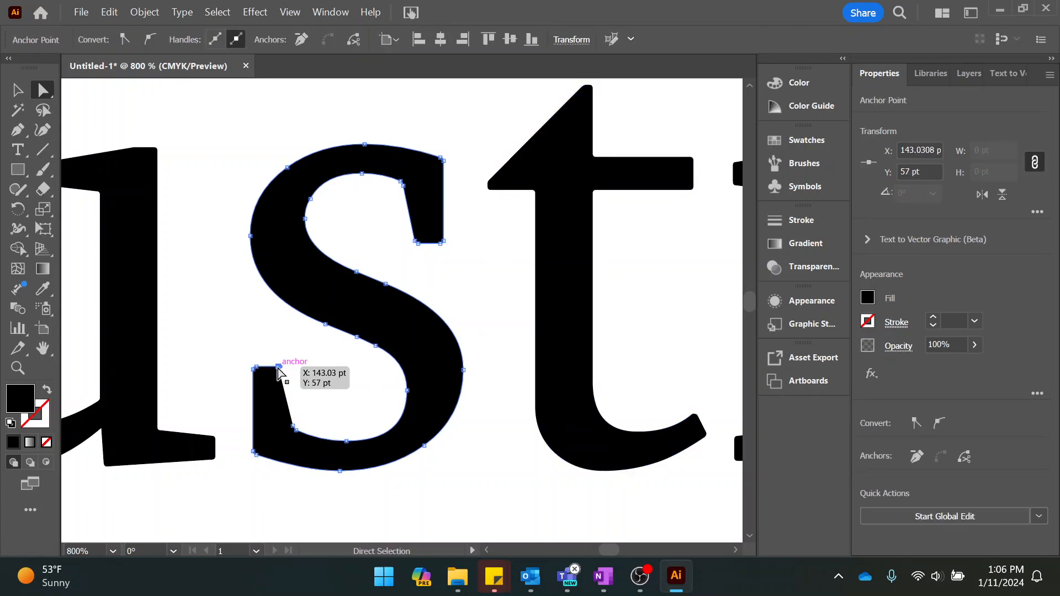
key(Delete)
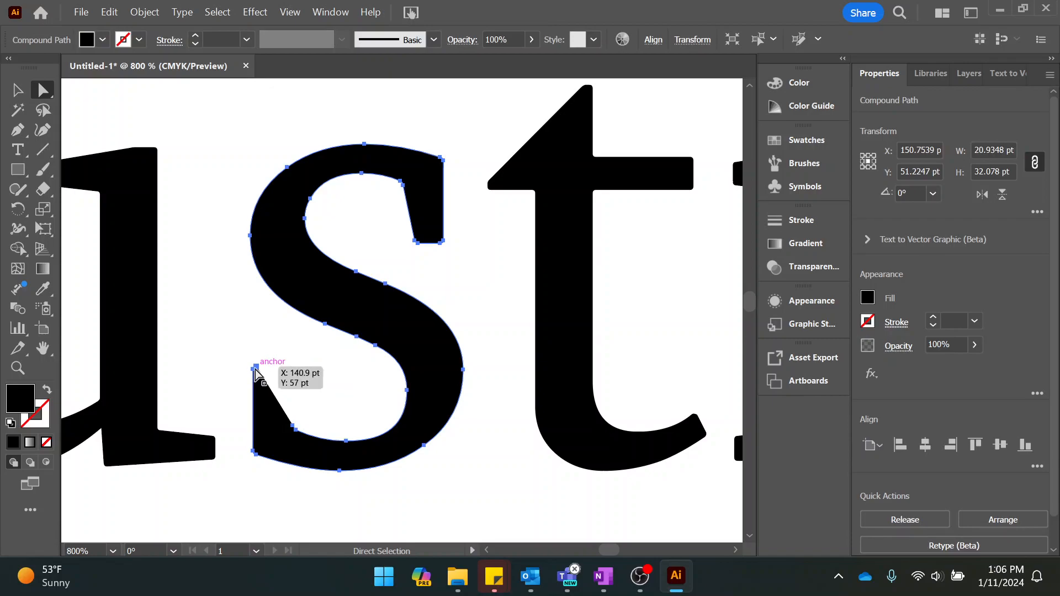
Delete the two remaining anchor points at the outer tip of the s's lower serif, near X 140.9 and X 140.56 pt.
click(255, 368)
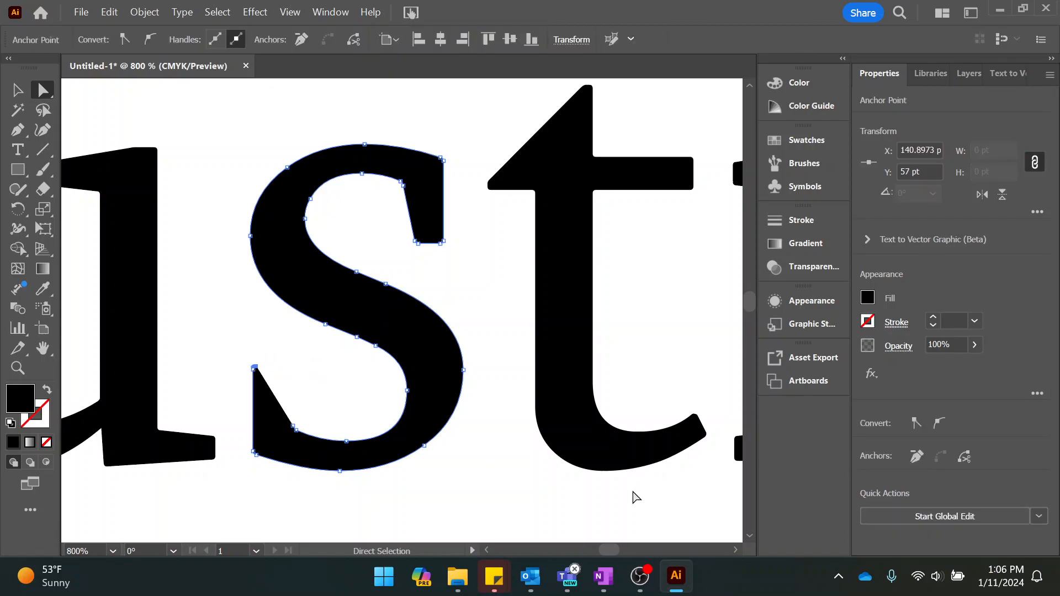
key(ctrl+a)
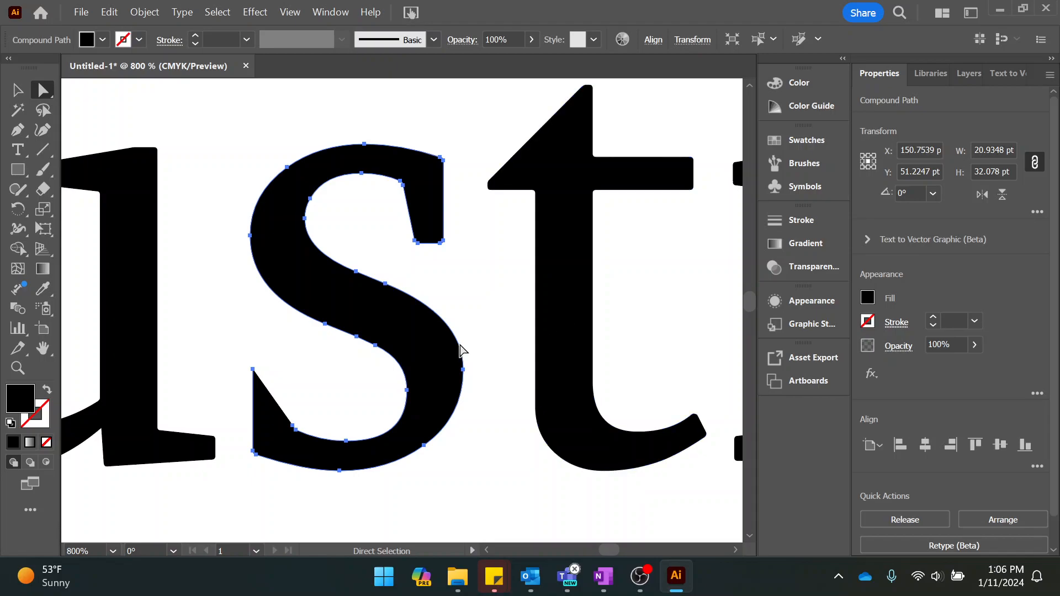
scroll(305, 379, up, 2)
scroll(301, 376, down, 2)
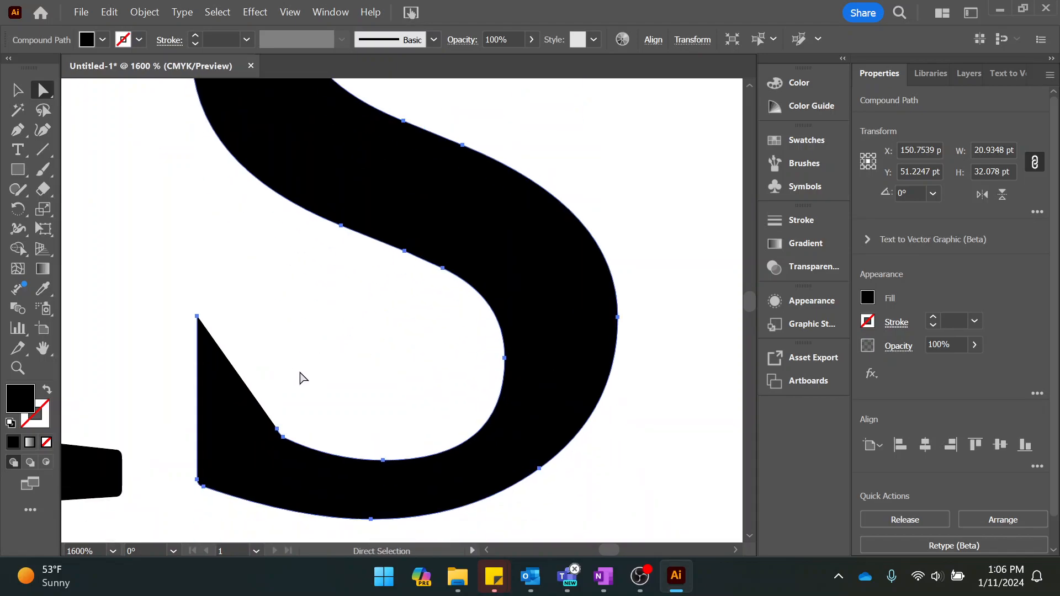
drag(195, 317, 197, 313)
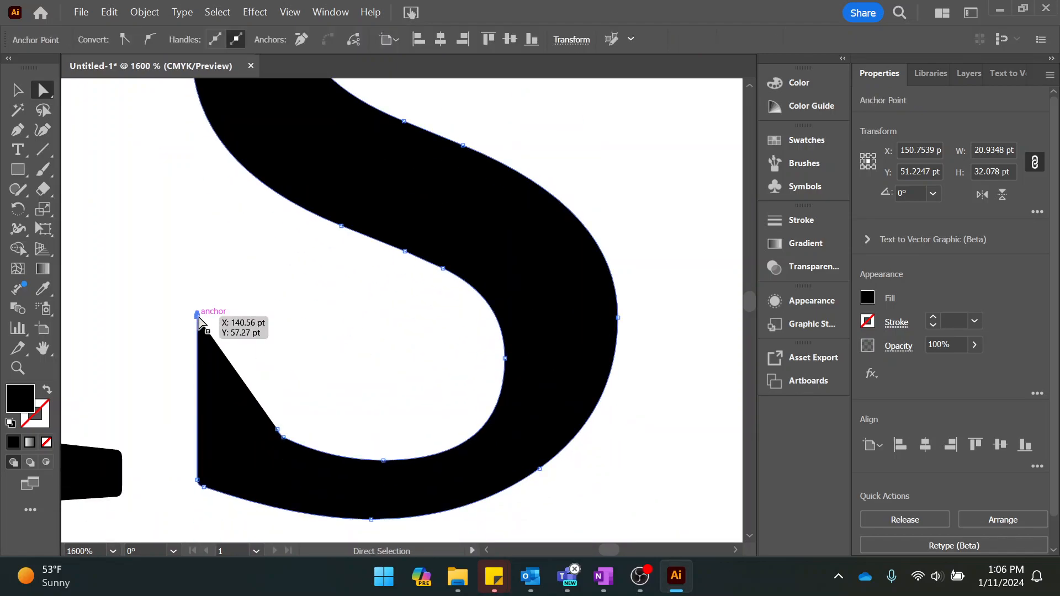
key(Delete)
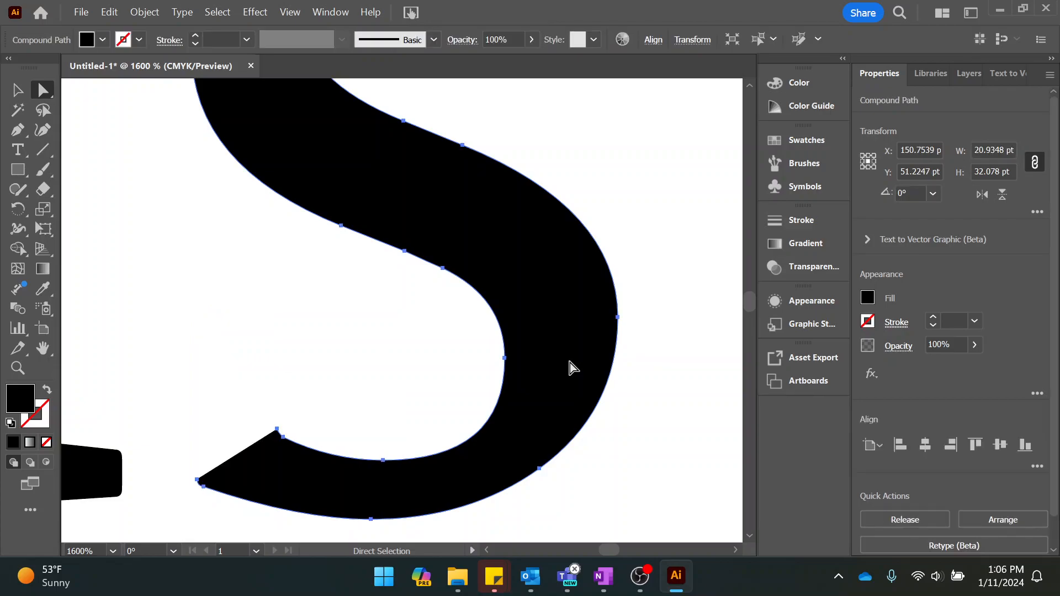
Raise the anchor at the bottom of the s's lower inner curve to about X 149.8, Y 58.93 pt.
scroll(670, 343, down, 4)
scroll(671, 345, up, 1)
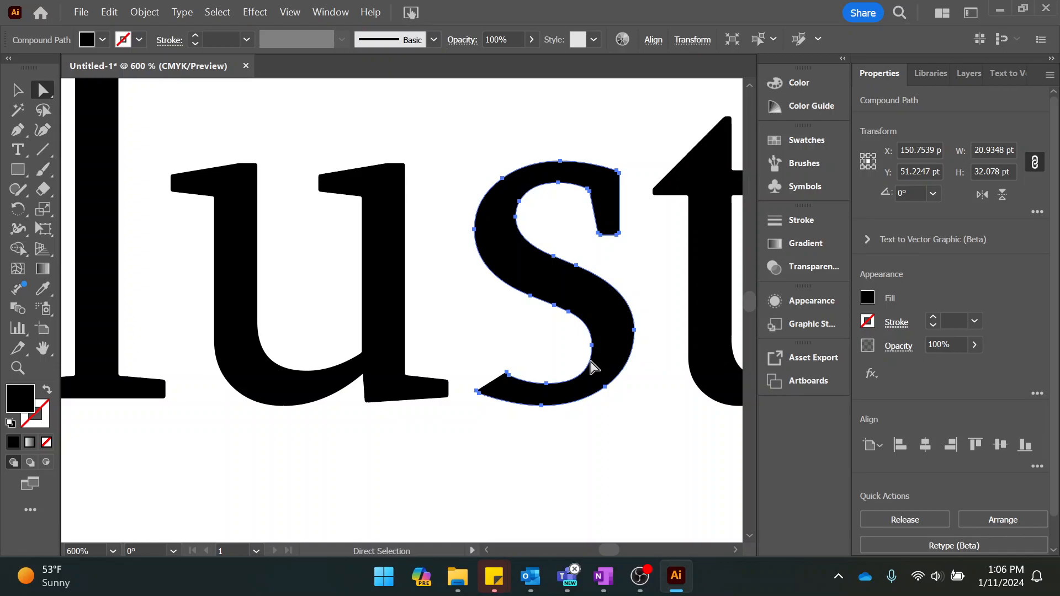
drag(548, 388, 548, 343)
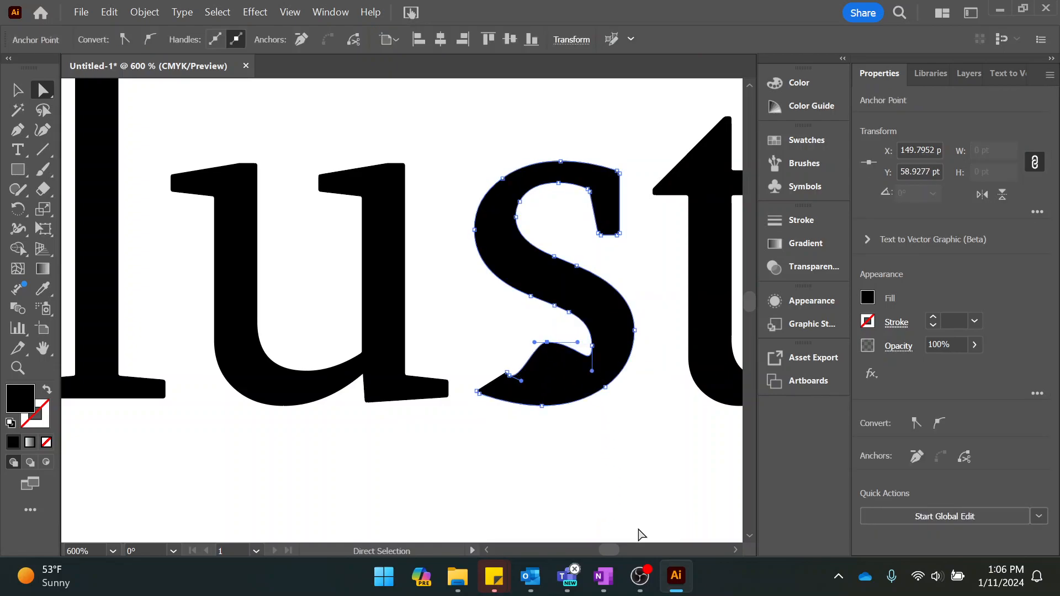
scroll(609, 422, down, 5)
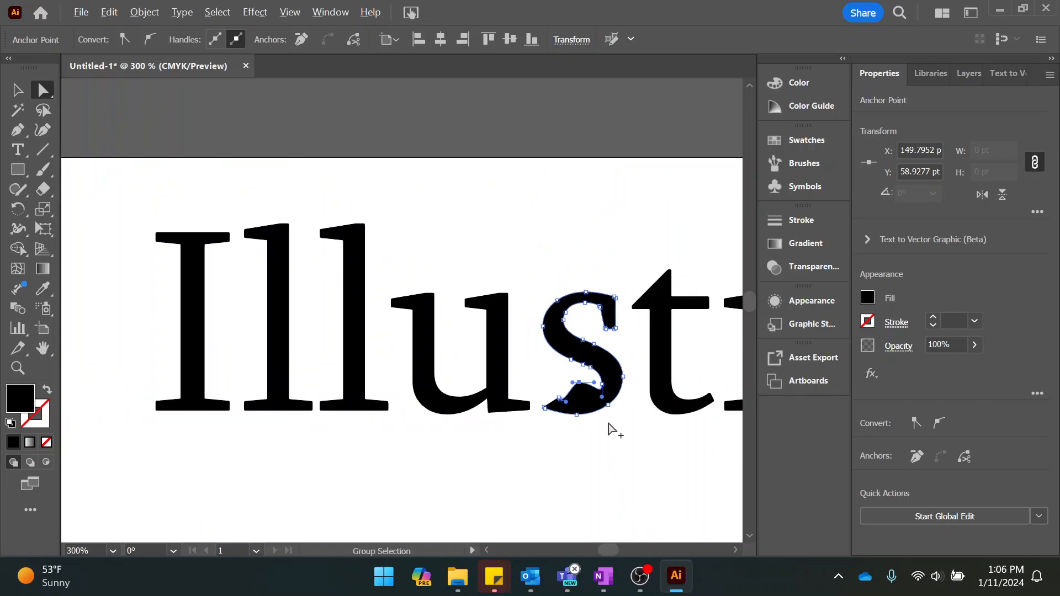
drag(666, 457, 504, 433)
scroll(505, 433, up, 1)
scroll(507, 433, down, 1)
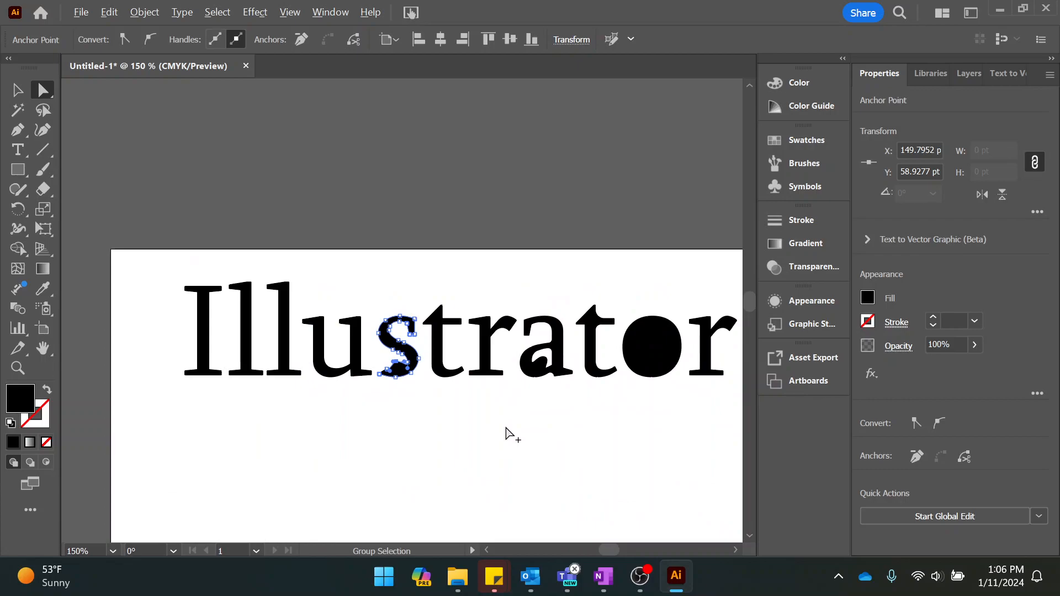
drag(625, 439, 579, 440)
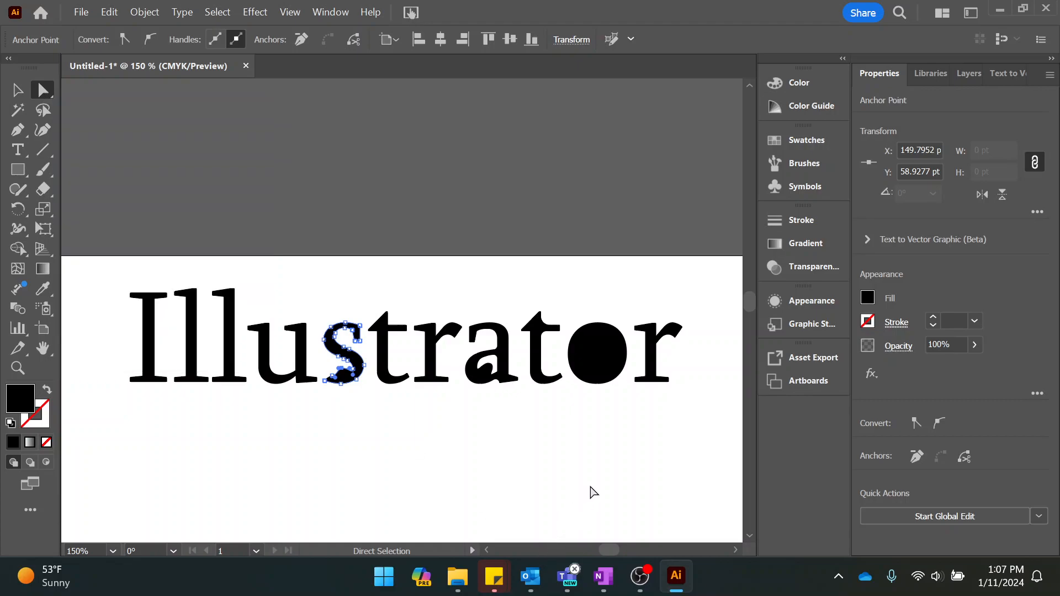
Show the layer contents, ungroup the outlined Illustrator lettering into separate letter paths, and clear the selection.
click(971, 71)
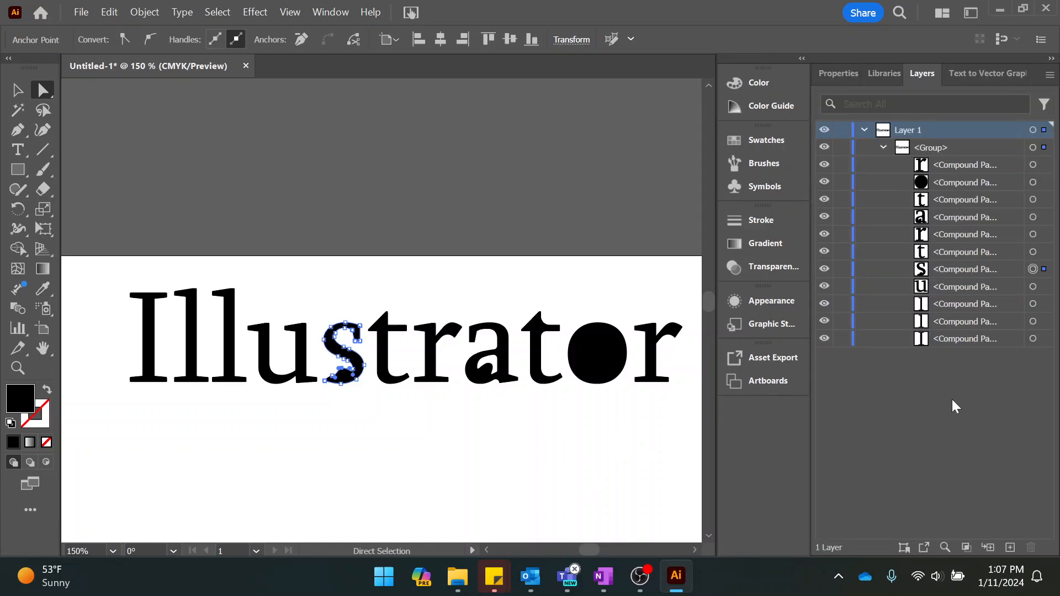
click(17, 89)
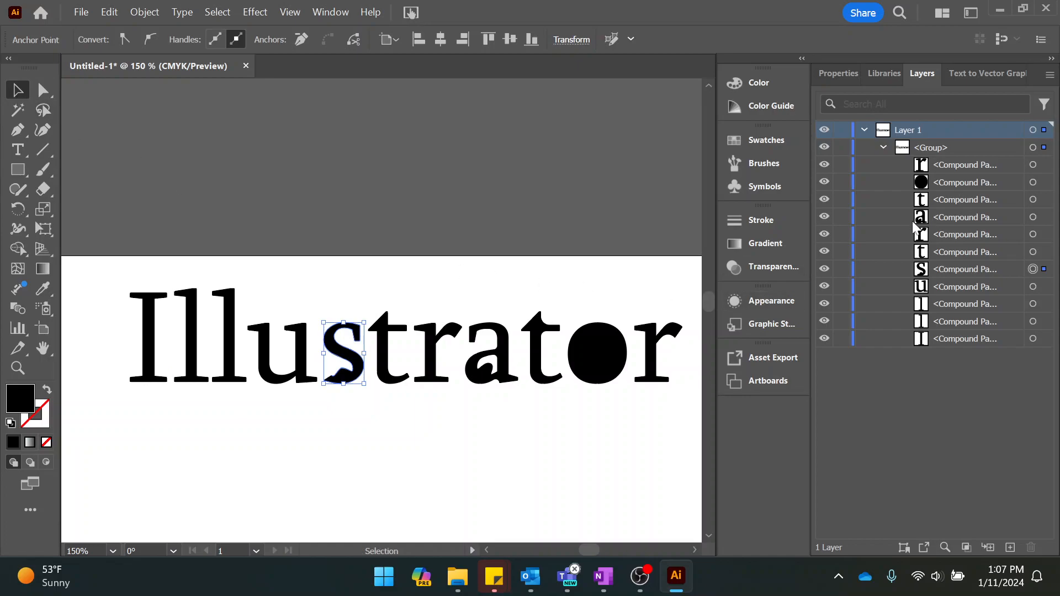
click(379, 353)
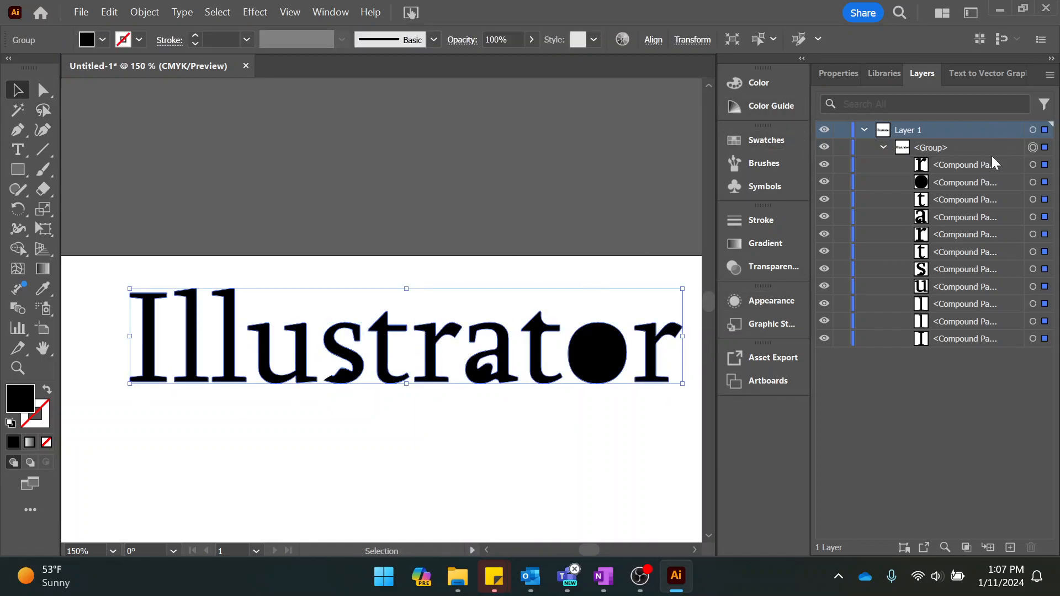
click(929, 148)
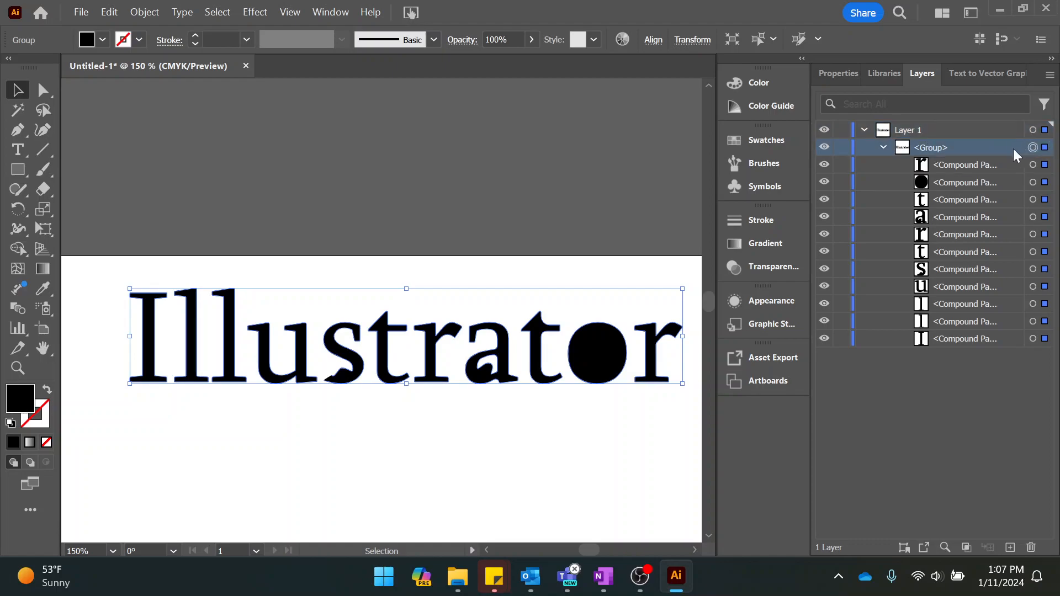
click(154, 16)
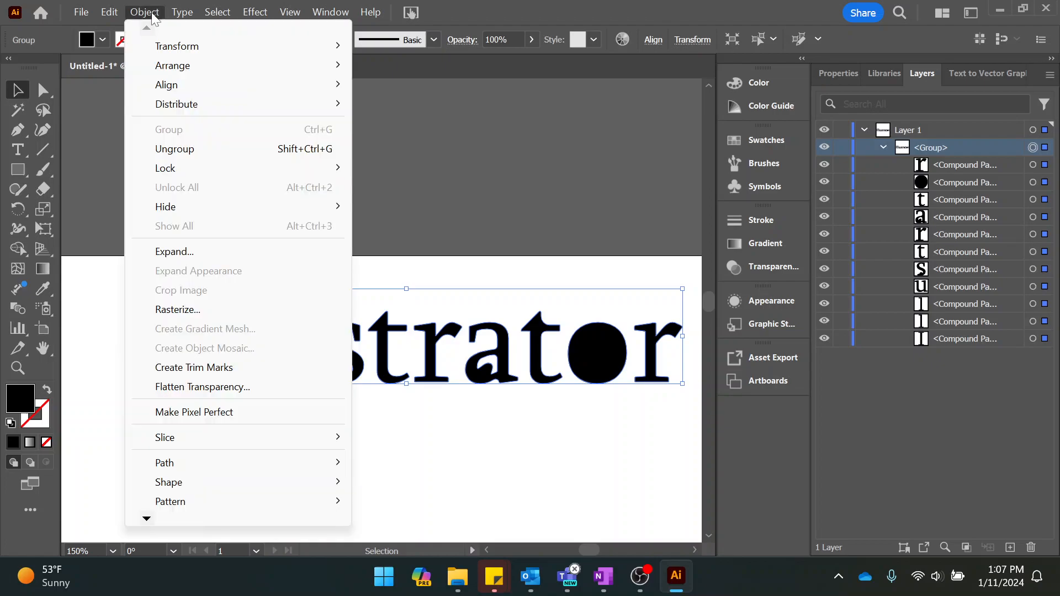
click(185, 151)
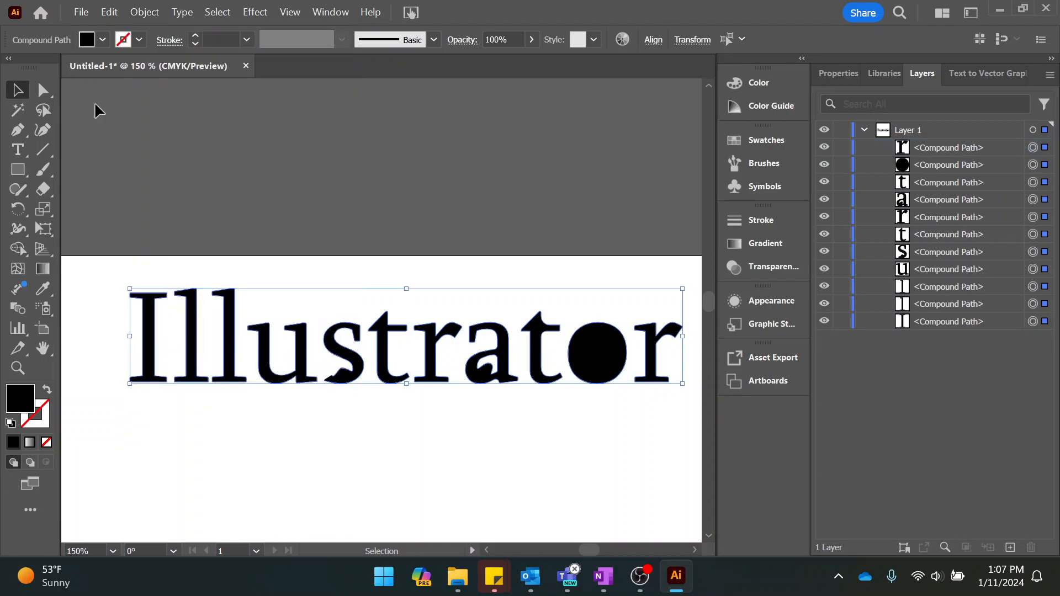
click(232, 172)
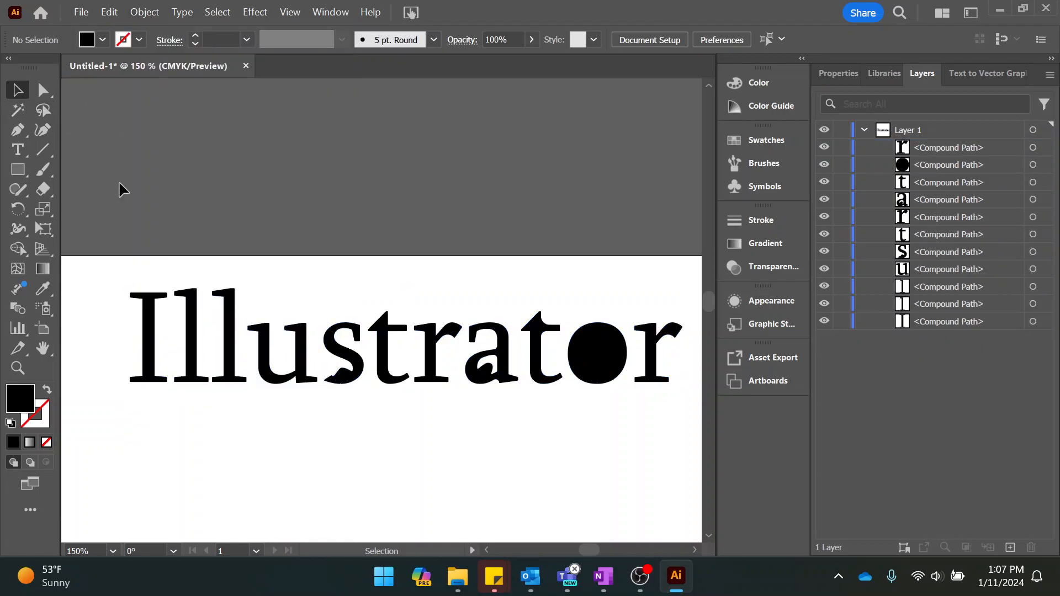
click(189, 354)
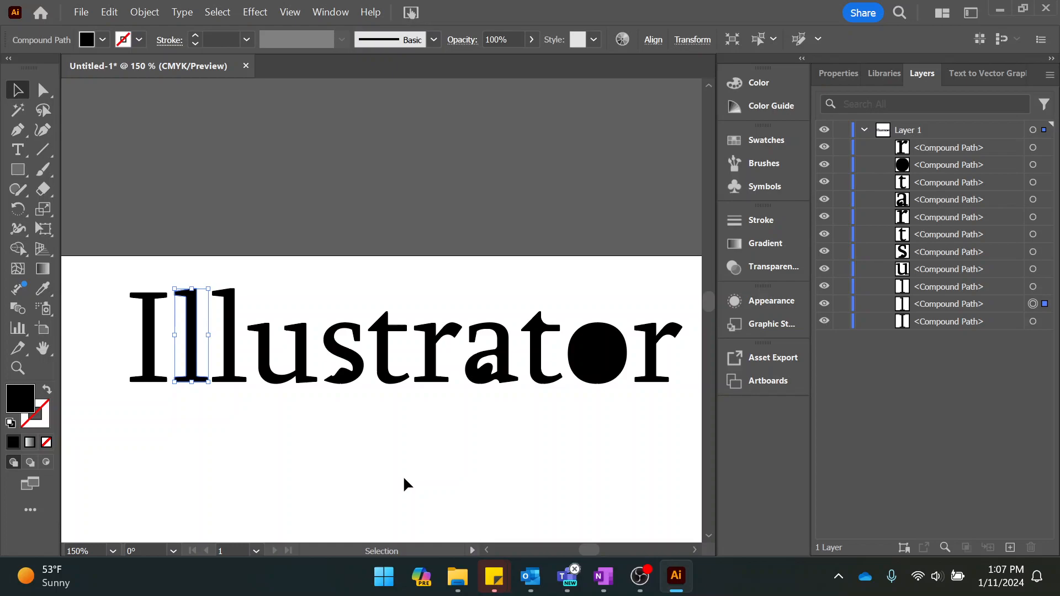
click(439, 443)
scroll(439, 443, down, 3)
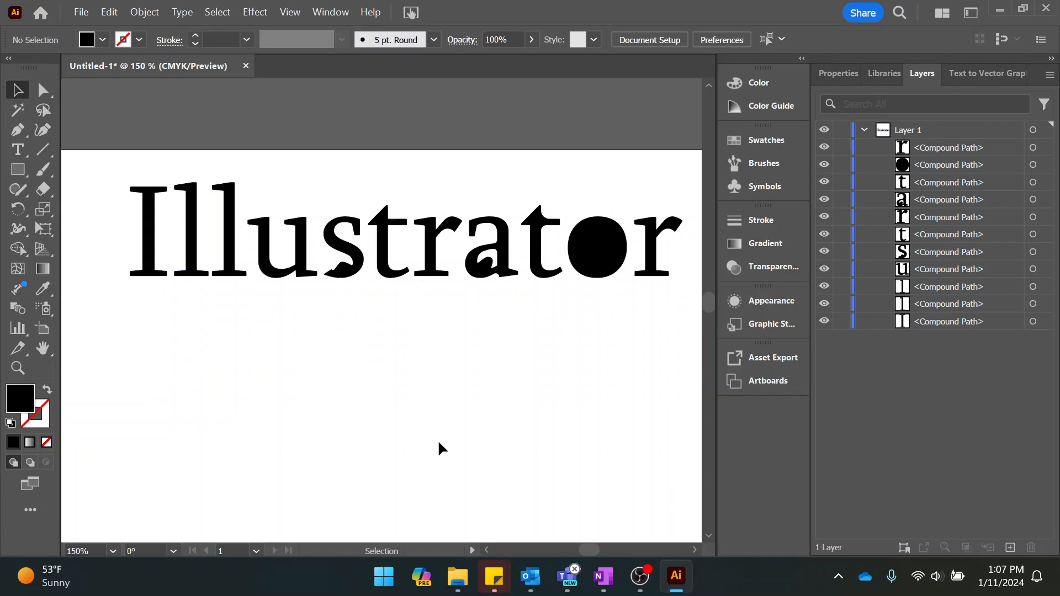
scroll(441, 448, down, 1)
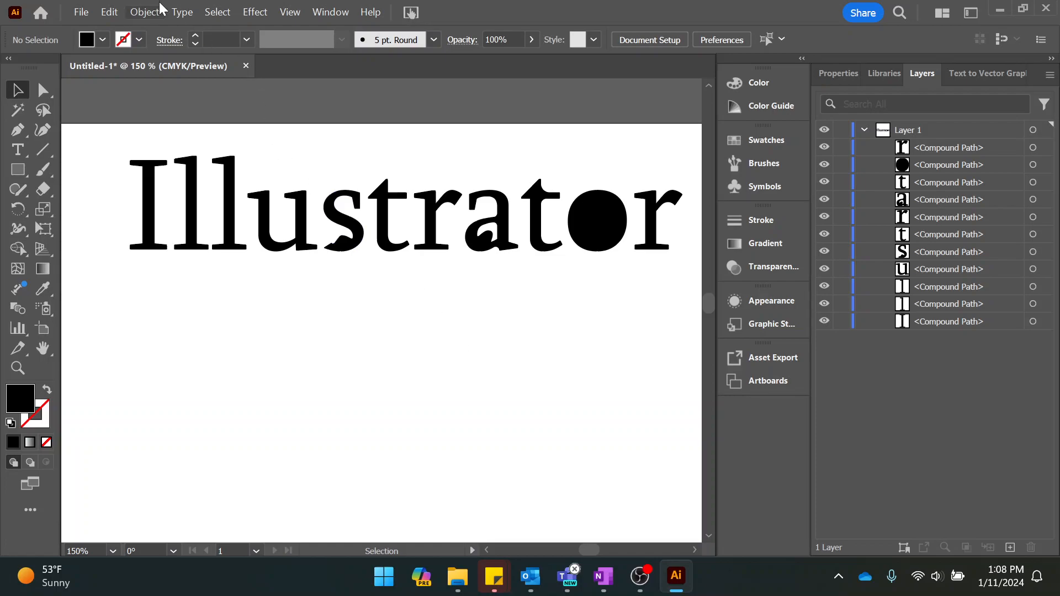
click(182, 12)
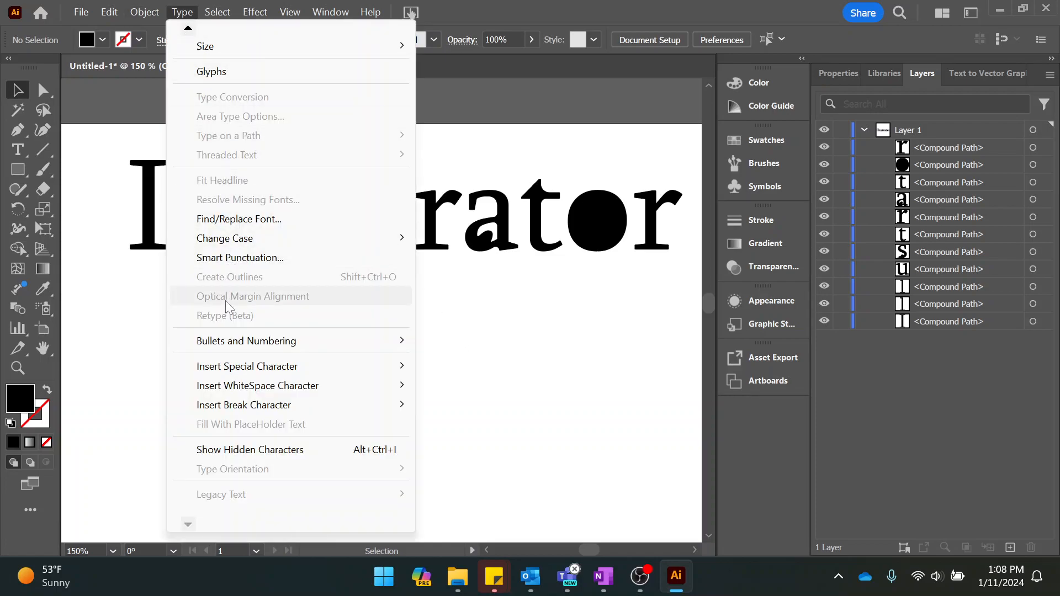
click(525, 372)
Switch to OneNote, check the Week 2 lesson outline for the next topic, and return to Illustrator.
mouse_move(611, 581)
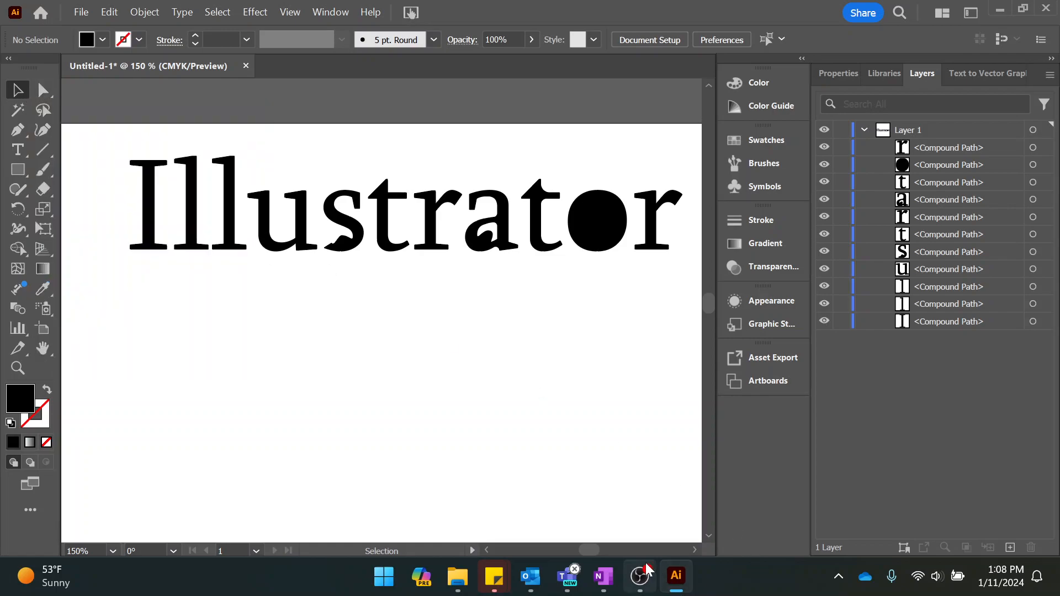
click(603, 577)
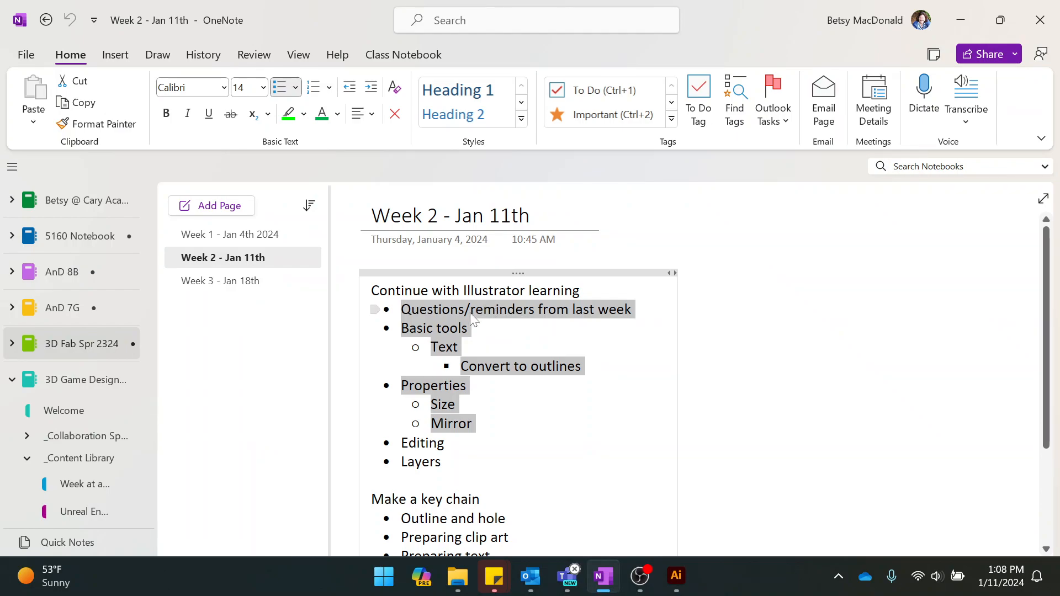
click(497, 336)
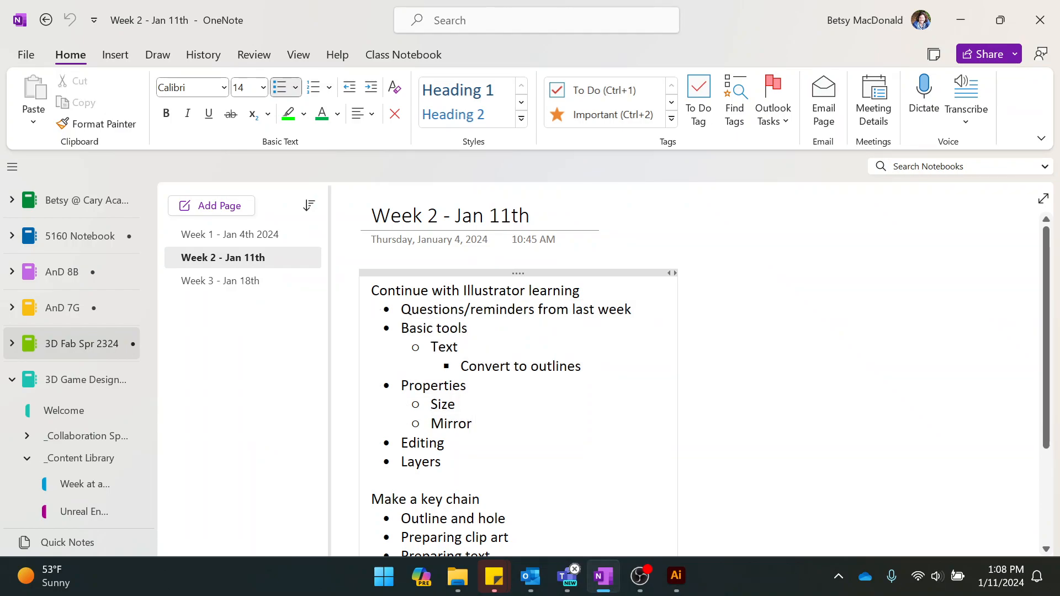
mouse_move(638, 582)
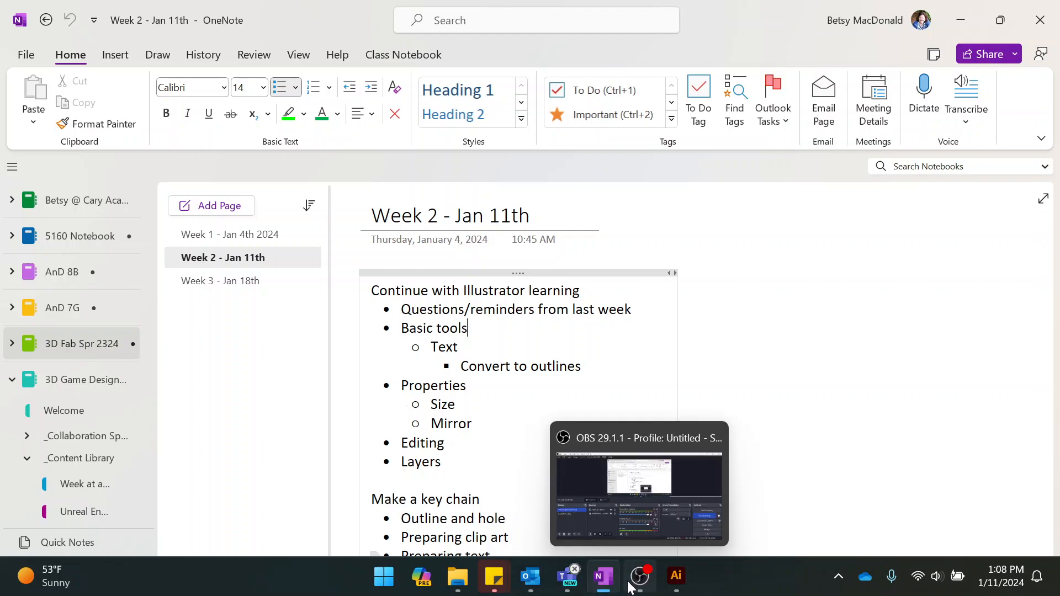
mouse_move(603, 575)
click(676, 576)
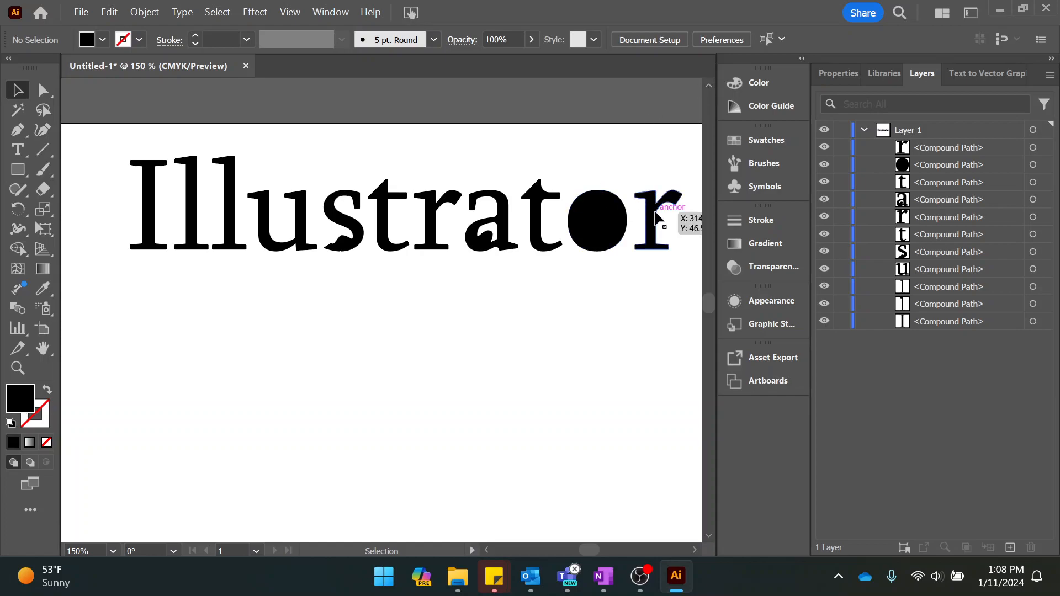
Flip the final letter r of the outlined Illustrator word horizontally.
click(655, 219)
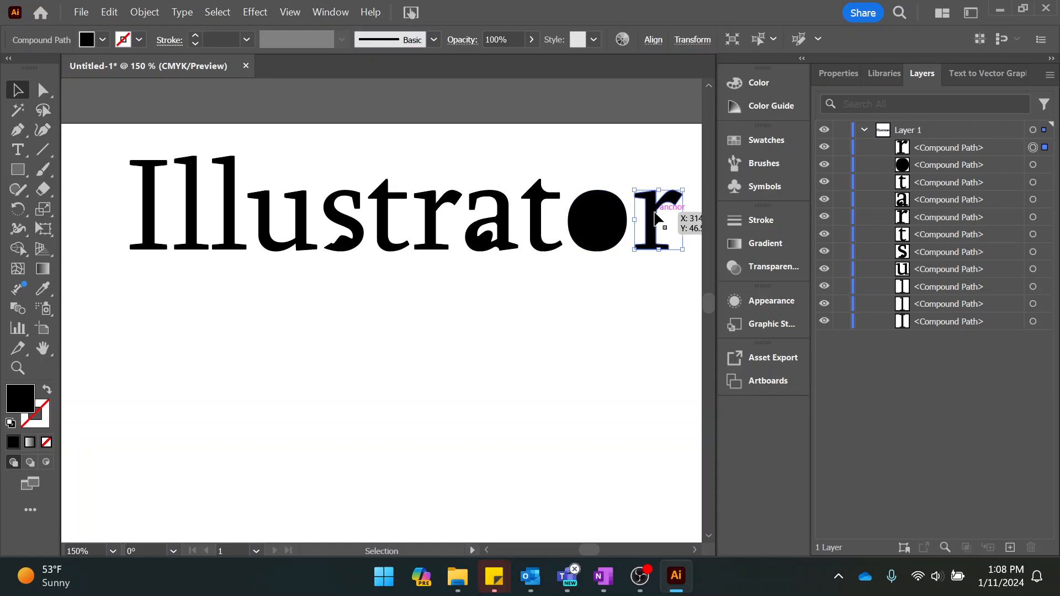
click(826, 75)
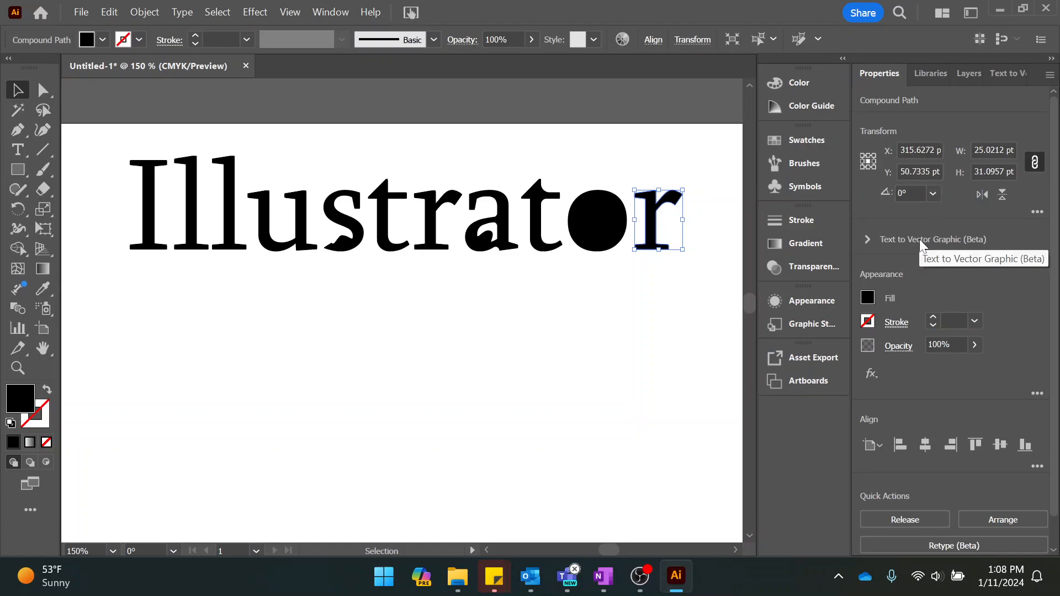
click(982, 195)
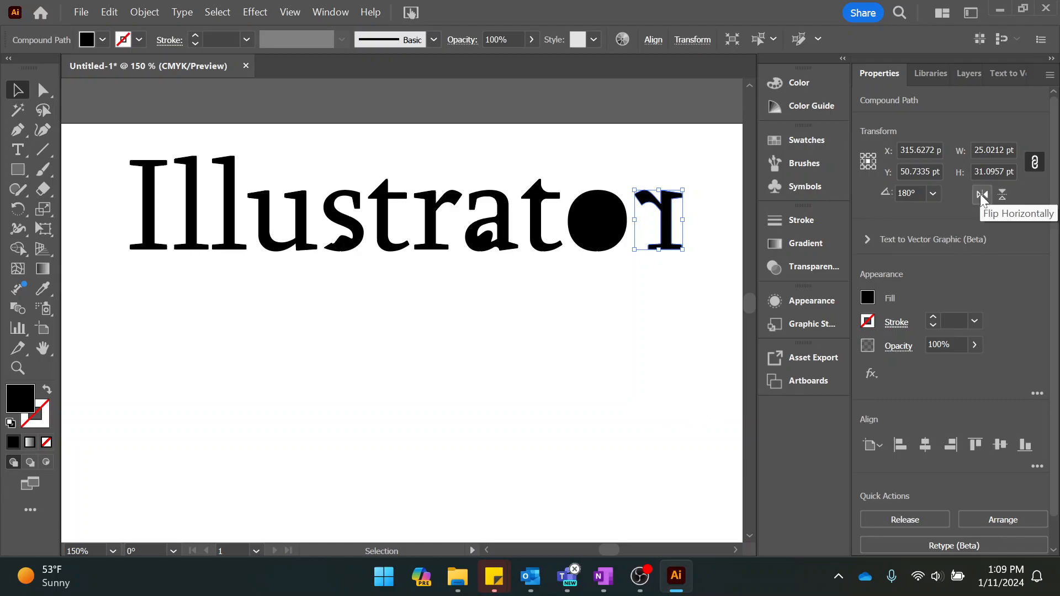
Flip both letter t's in the word vertically, starting with the one before the o.
click(540, 226)
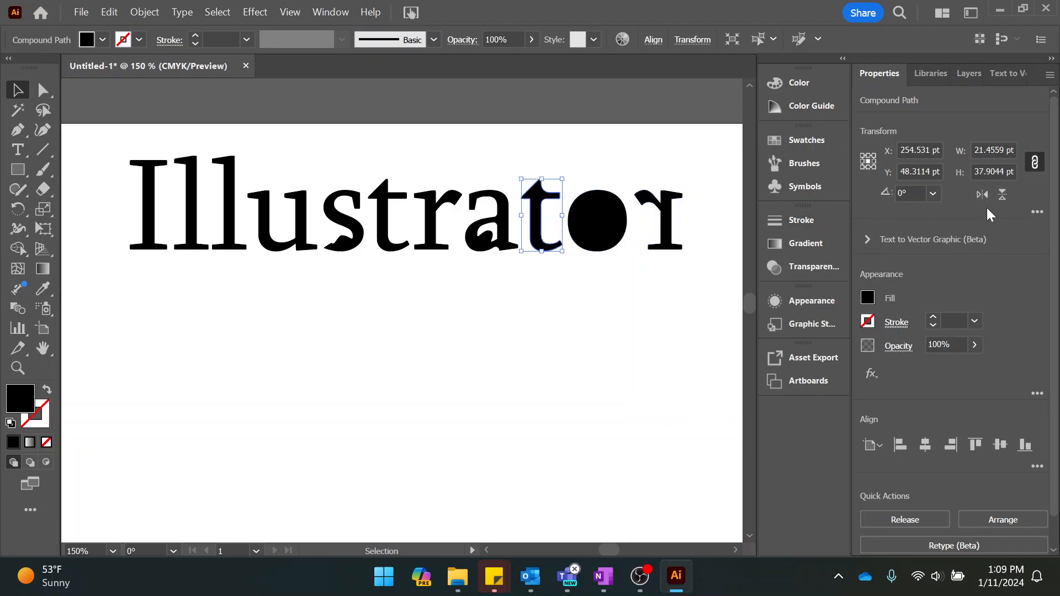
click(1002, 195)
click(401, 238)
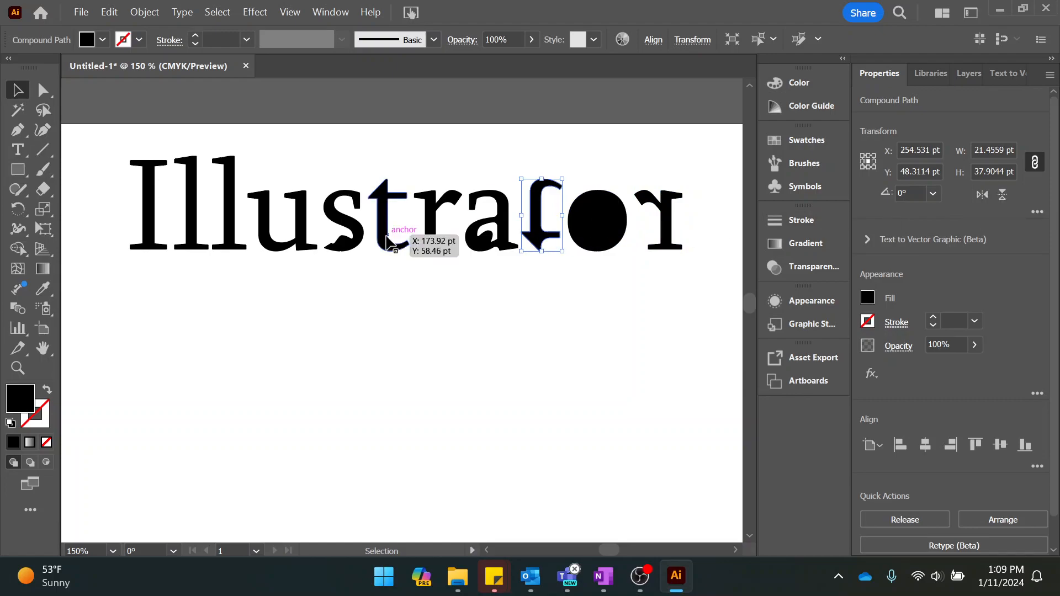
click(1002, 195)
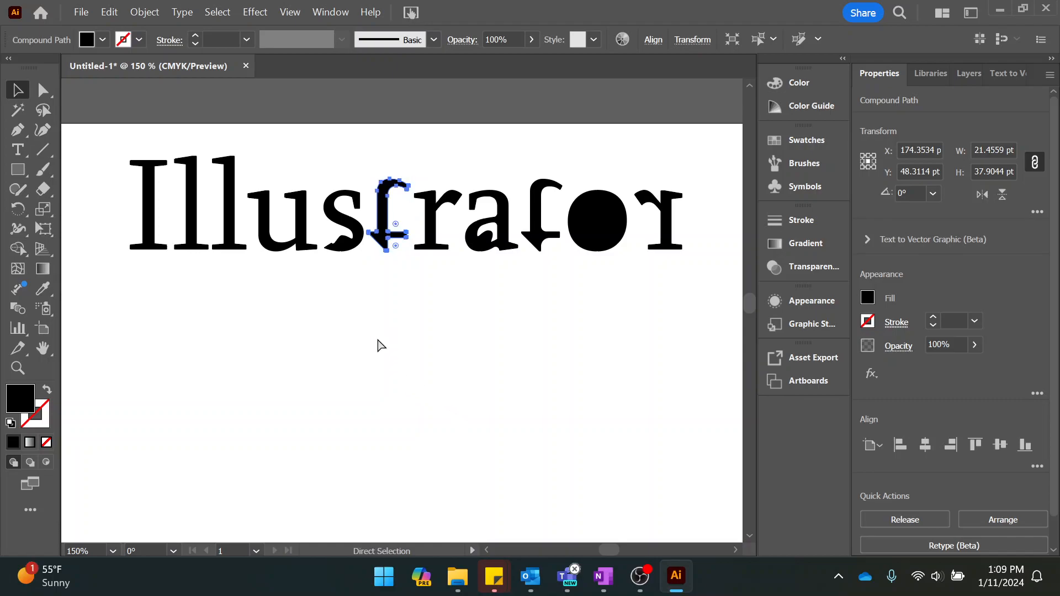
Undo the flips of the two t's and the final r.
key(ctrl+z)
key(ctrl+z)
key(ctrl+z)
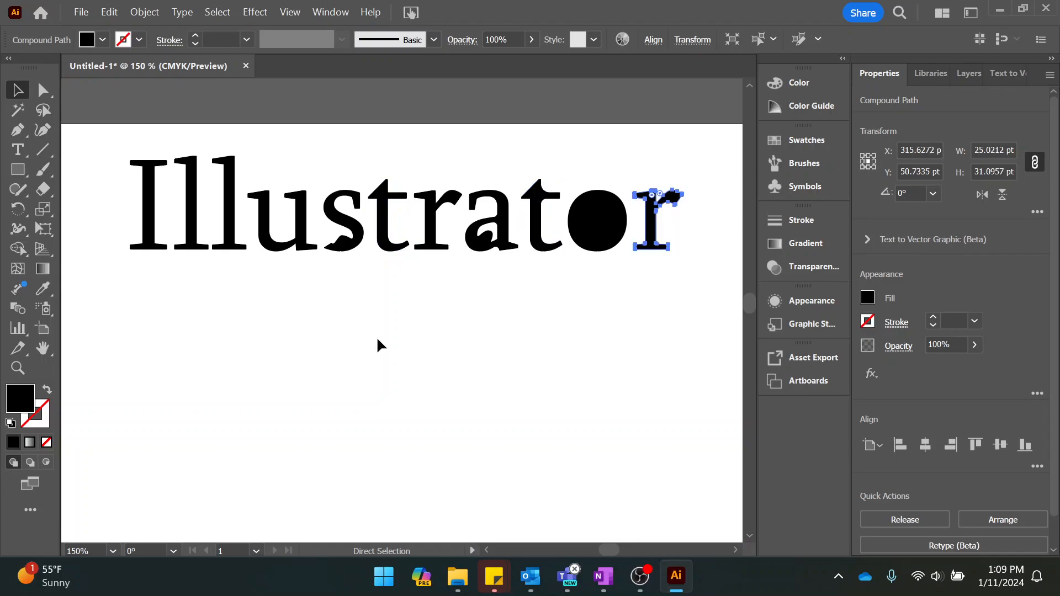
Select all the letters of the word together and flip them both horizontally and vertically.
click(78, 154)
click(148, 224)
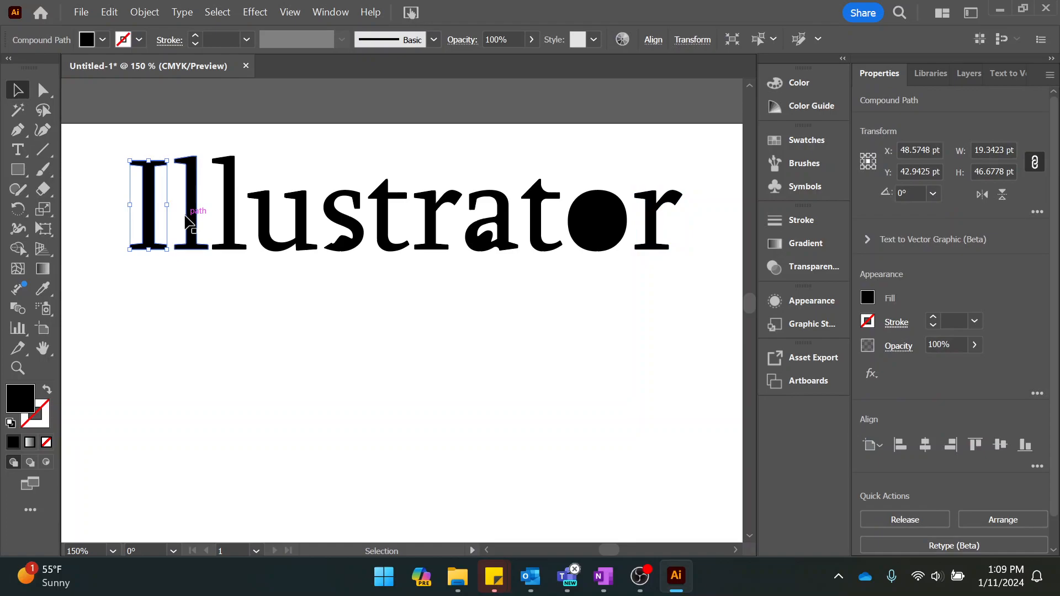
drag(86, 138, 719, 286)
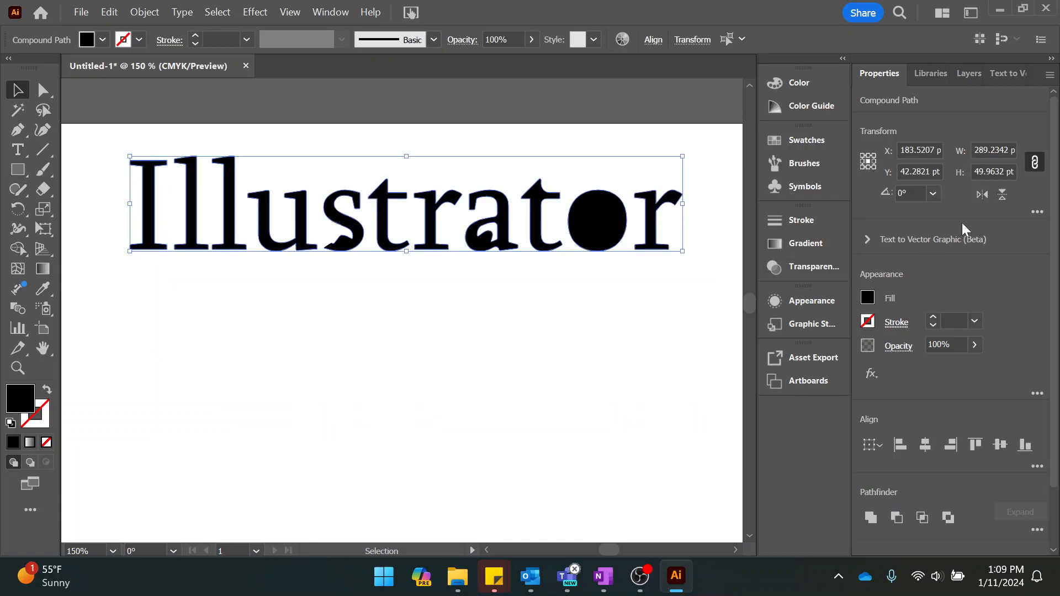
click(981, 194)
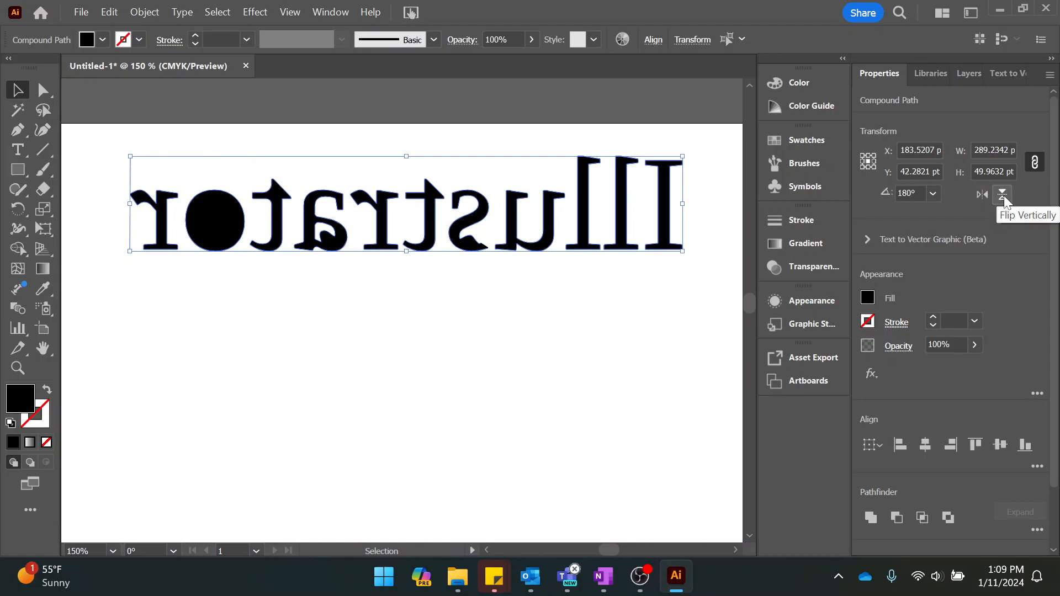
click(1002, 196)
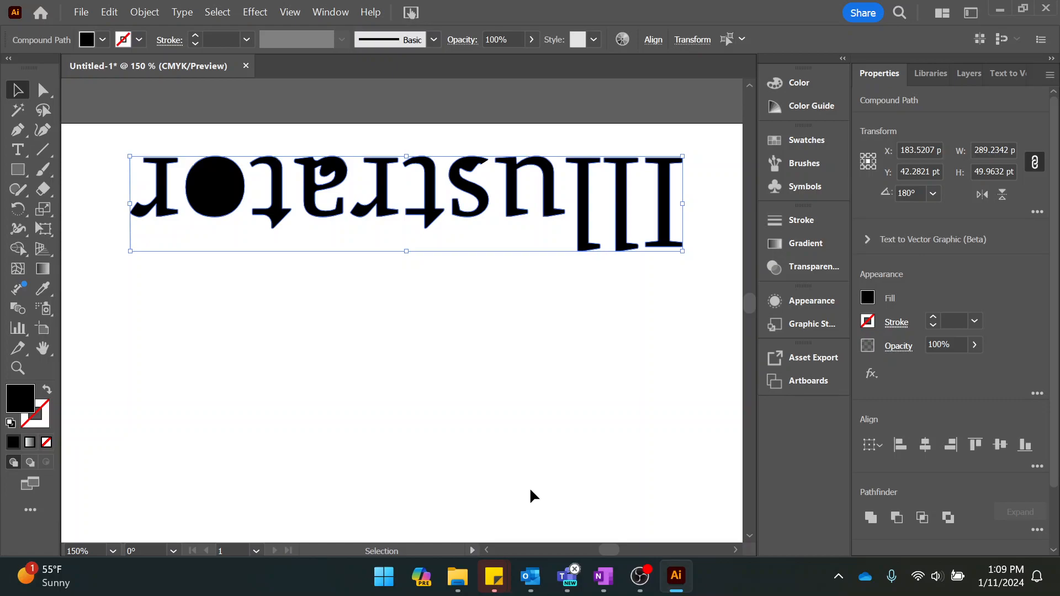
Flip the selected lettering back in both directions so that it reads normally.
click(982, 194)
click(1002, 194)
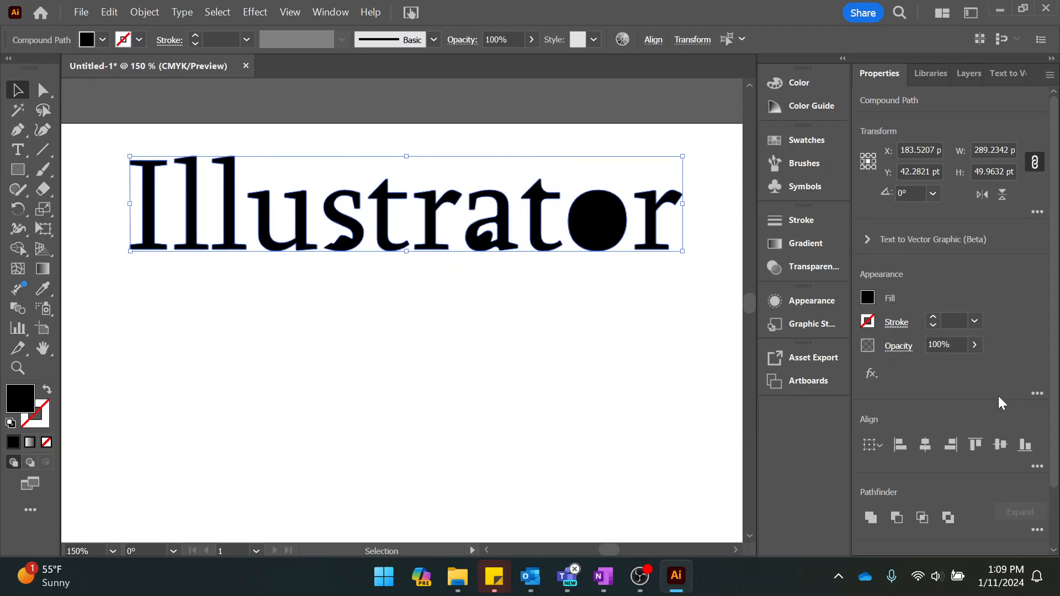
Switch to OneNote, review the rest of the Week 2 outline down to the key chain topics, and return to Illustrator.
click(604, 575)
scroll(518, 359, down, 3)
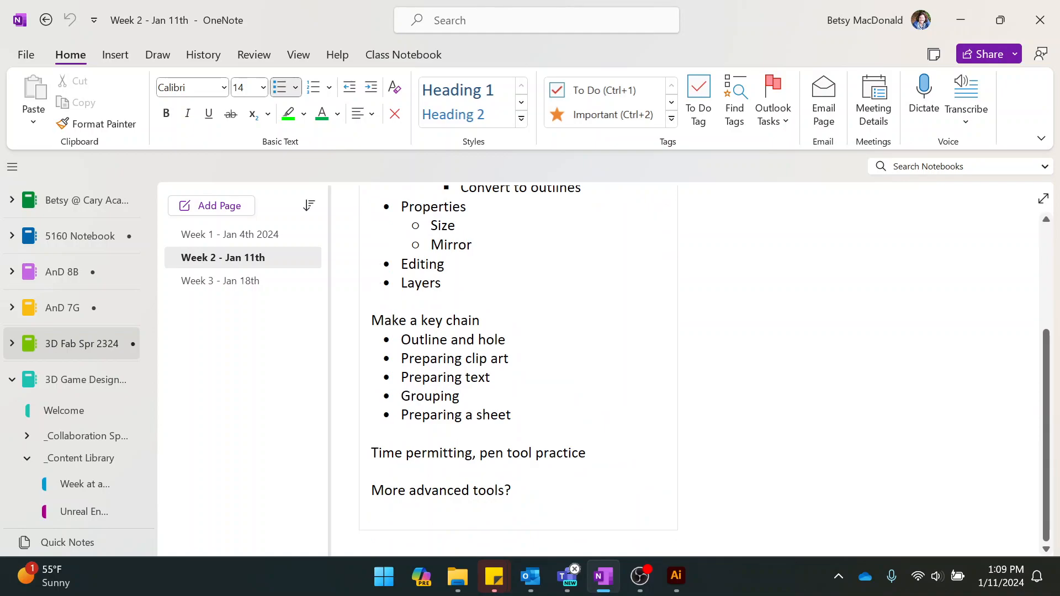
click(607, 577)
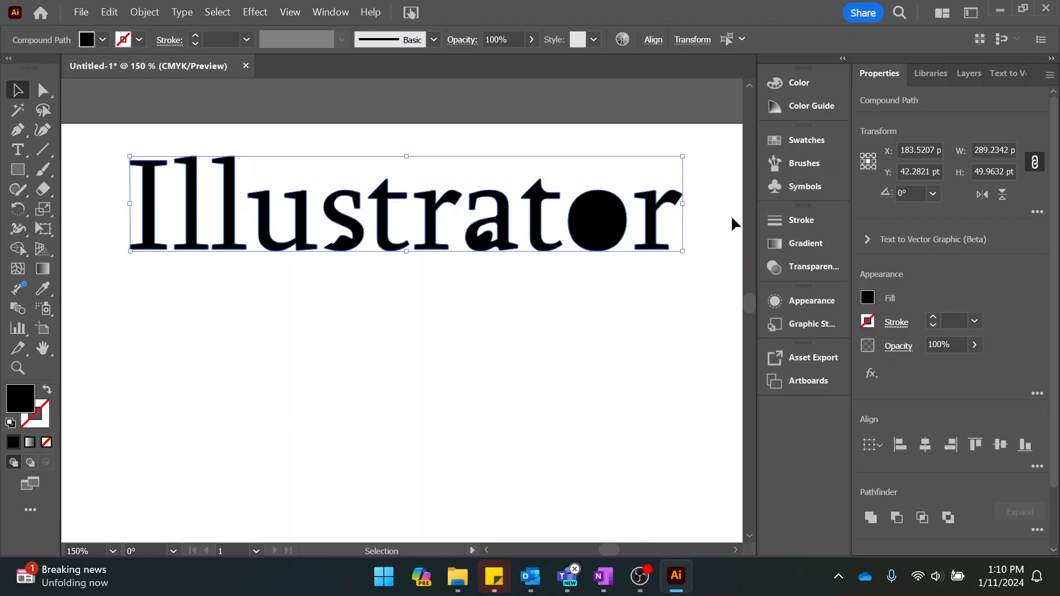
Set the selected lettering's width to 2 in with the width and height proportions linked.
click(999, 148)
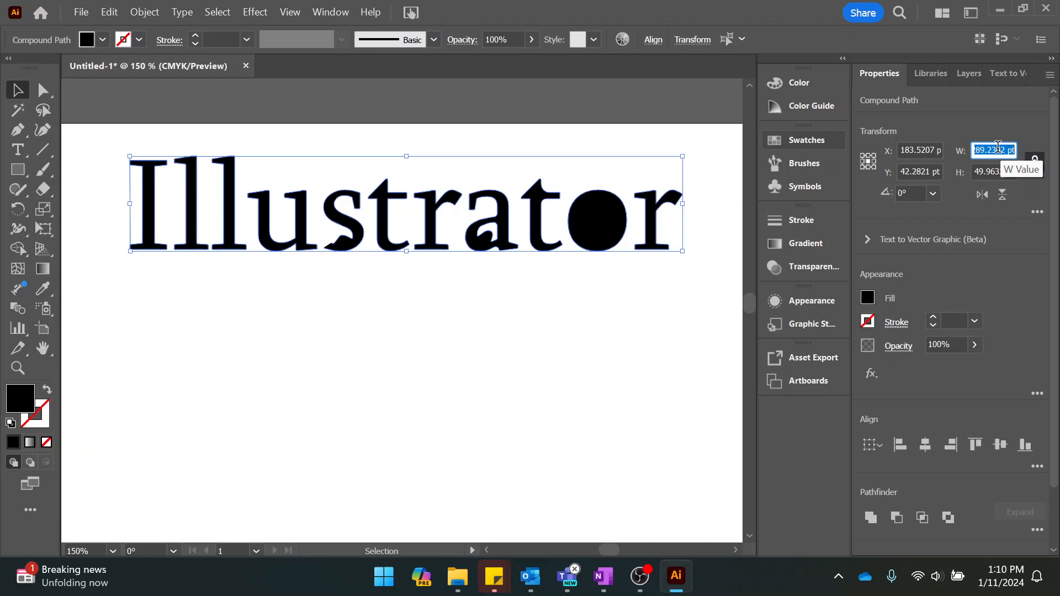
text(2in)
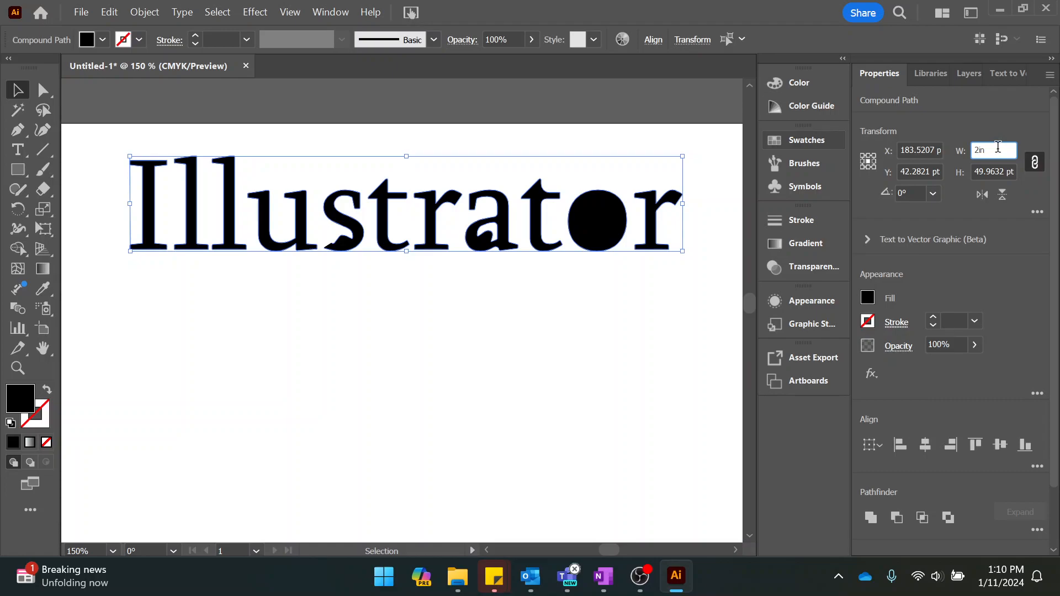
key(Return)
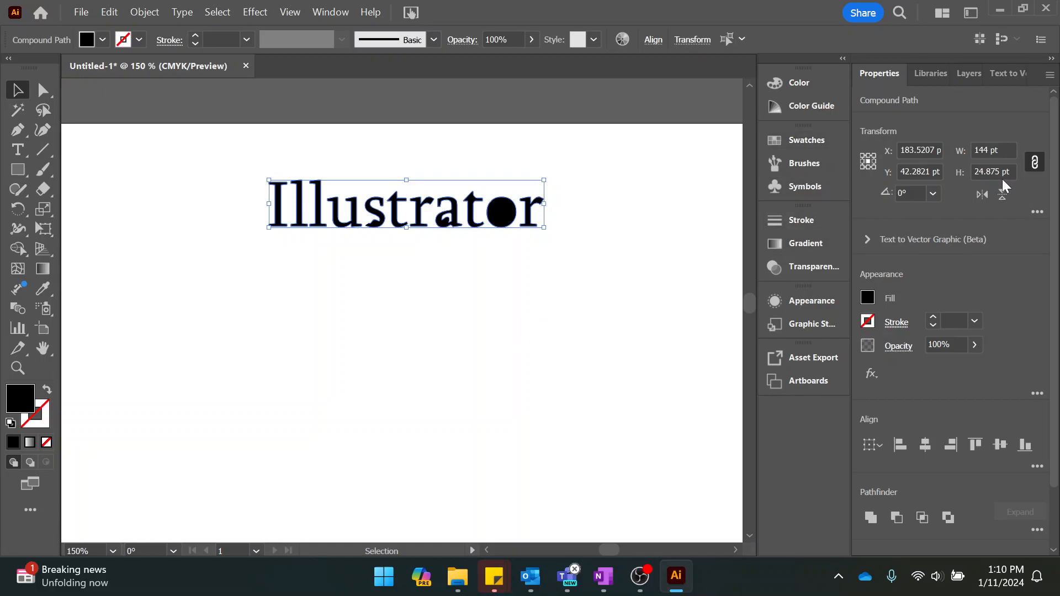
Unlink the width and height proportions and set the lettering's height to 2 cm.
click(1034, 163)
click(1011, 173)
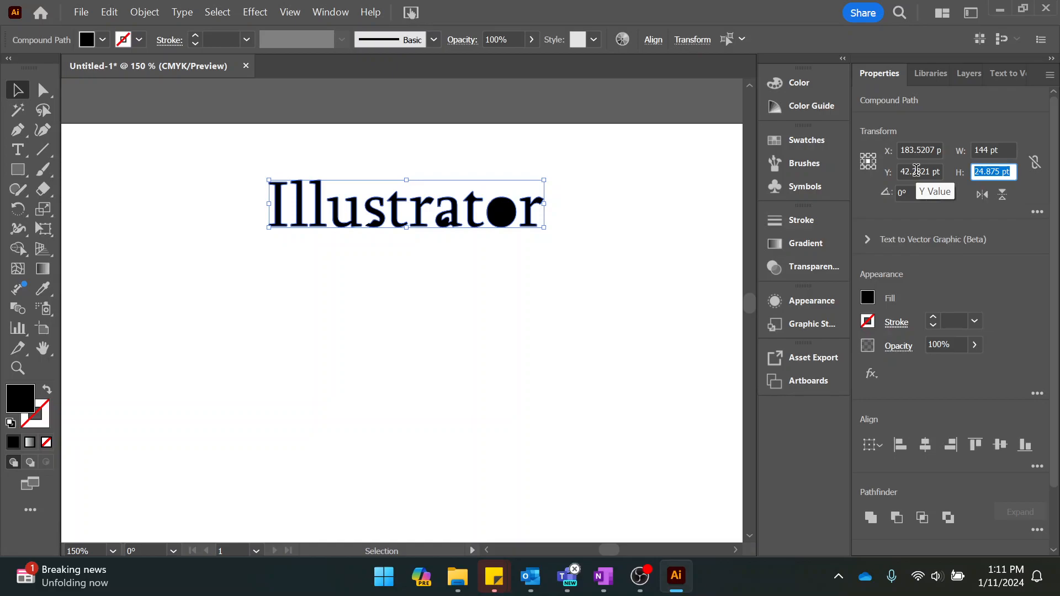
text(2cm)
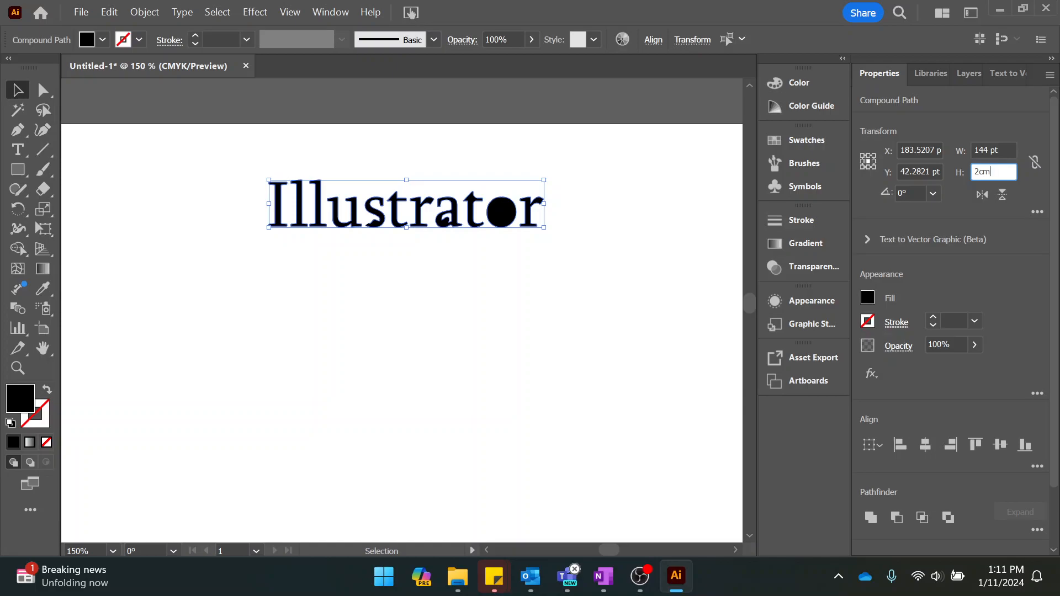
key(Return)
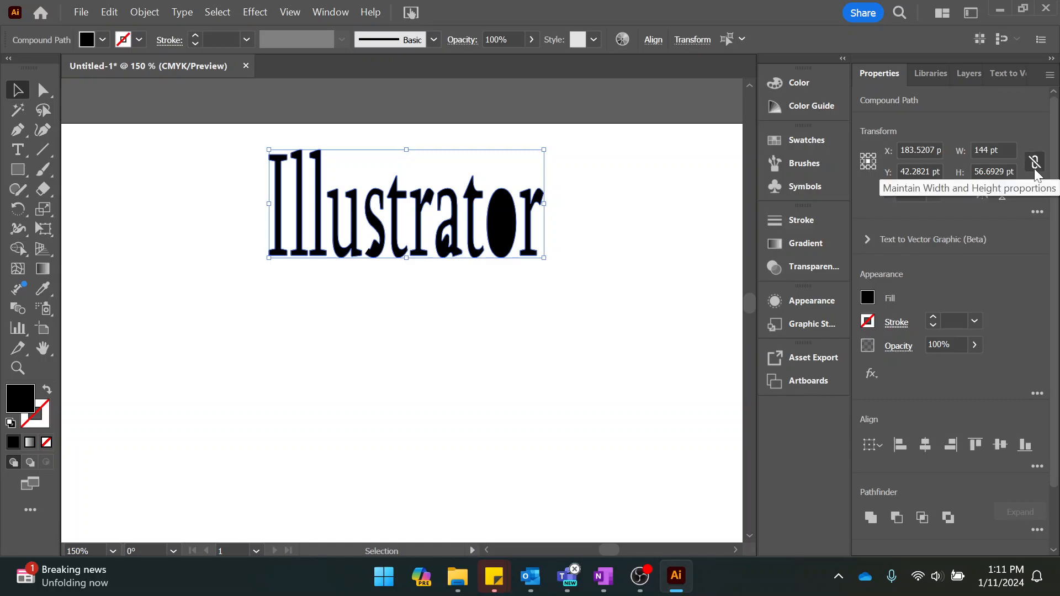
Undo the last height change and link the width and height proportions again.
key(ctrl+z)
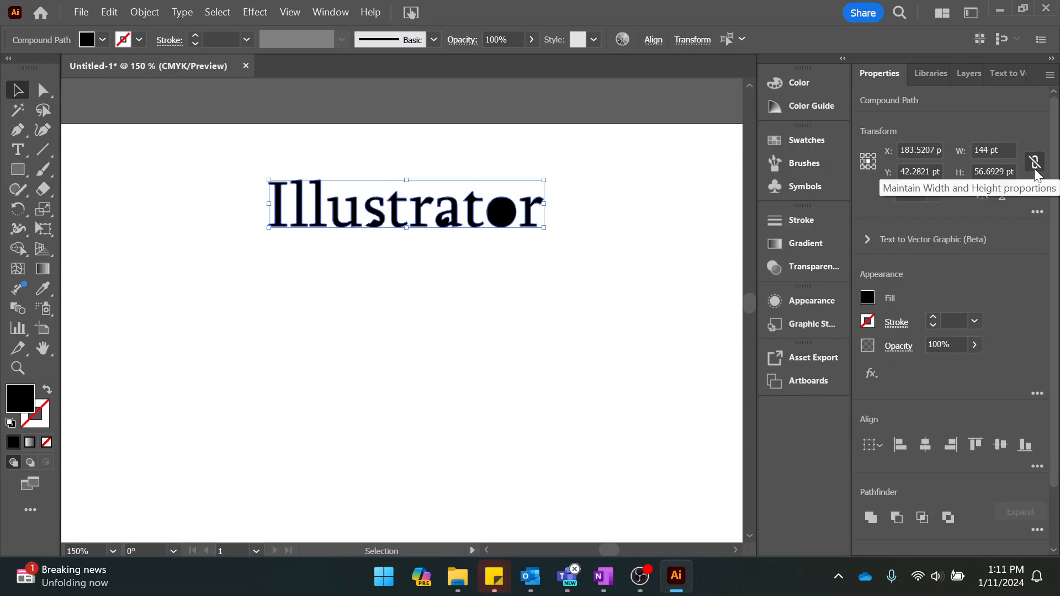
click(1036, 163)
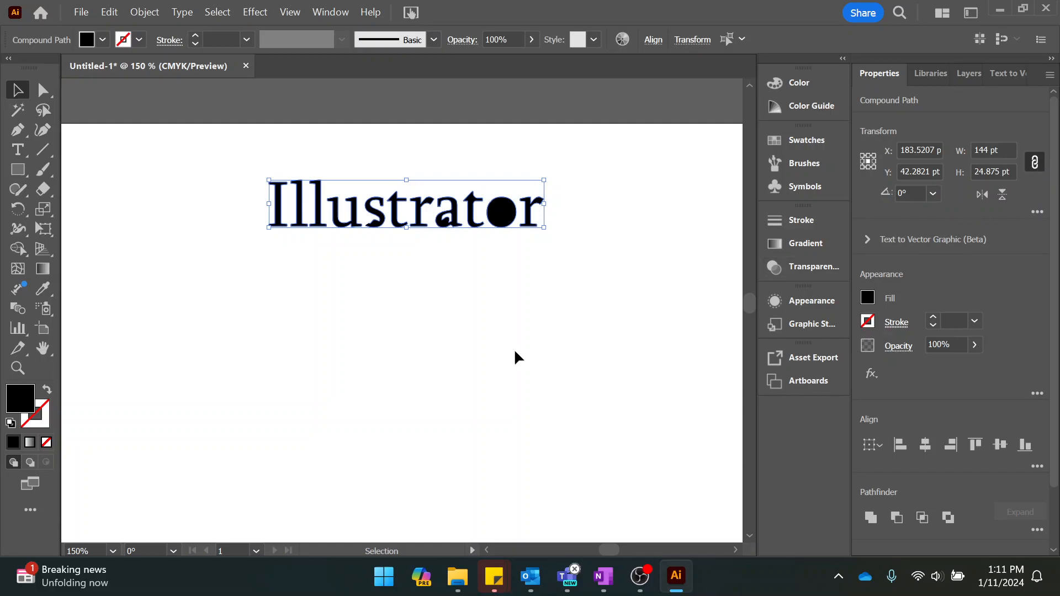
Set the lettering's height to 25 mm with its proportions kept.
click(1014, 173)
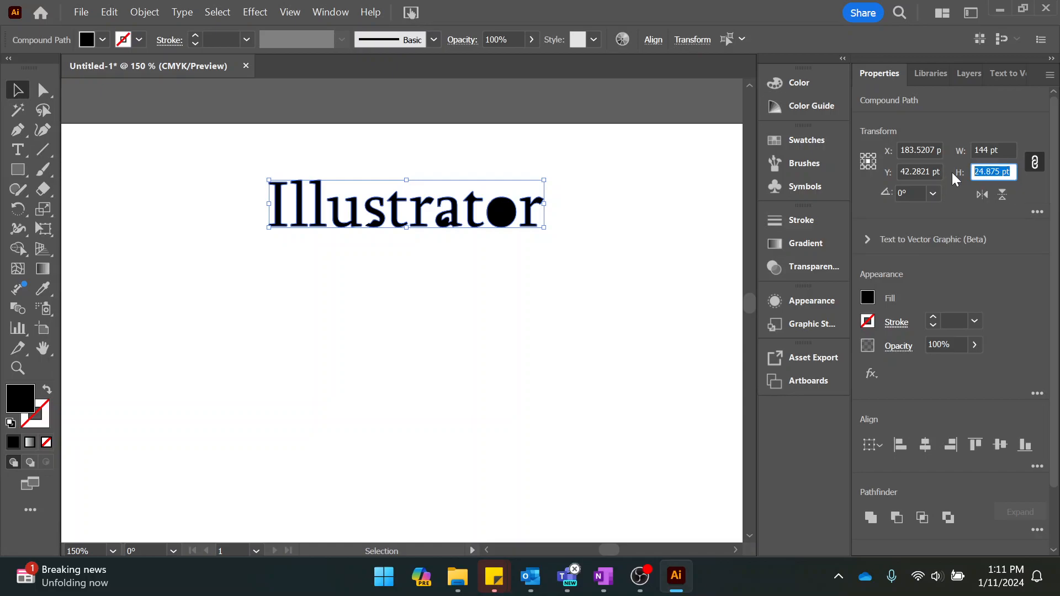
text(25mm)
key(Return)
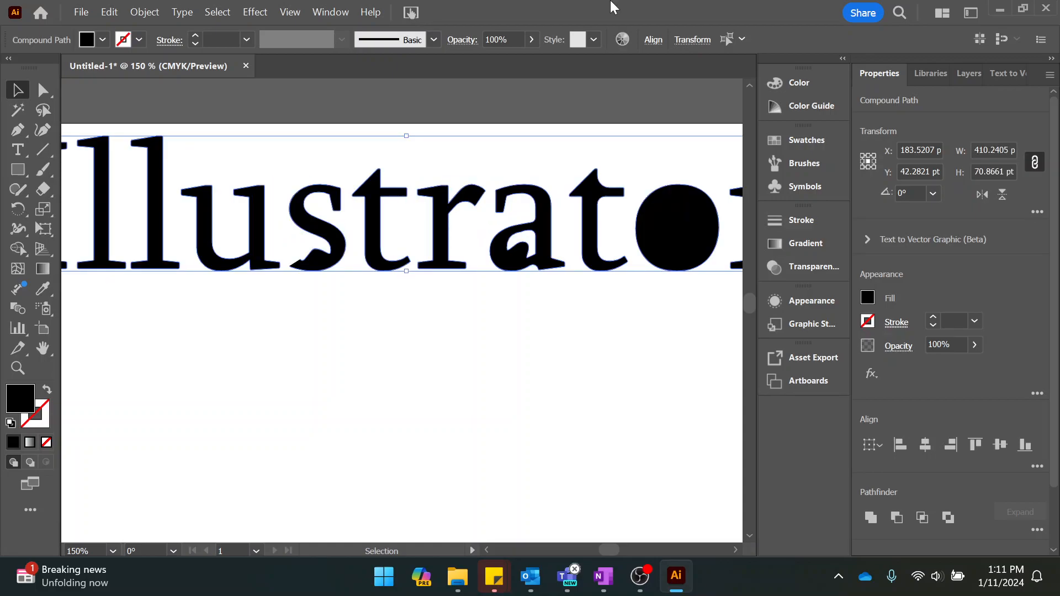
Move the enlarged lettering fully onto the artboard, centred at about X 236 pt, Y 43 pt.
scroll(501, 212, down, 3)
scroll(502, 212, up, 1)
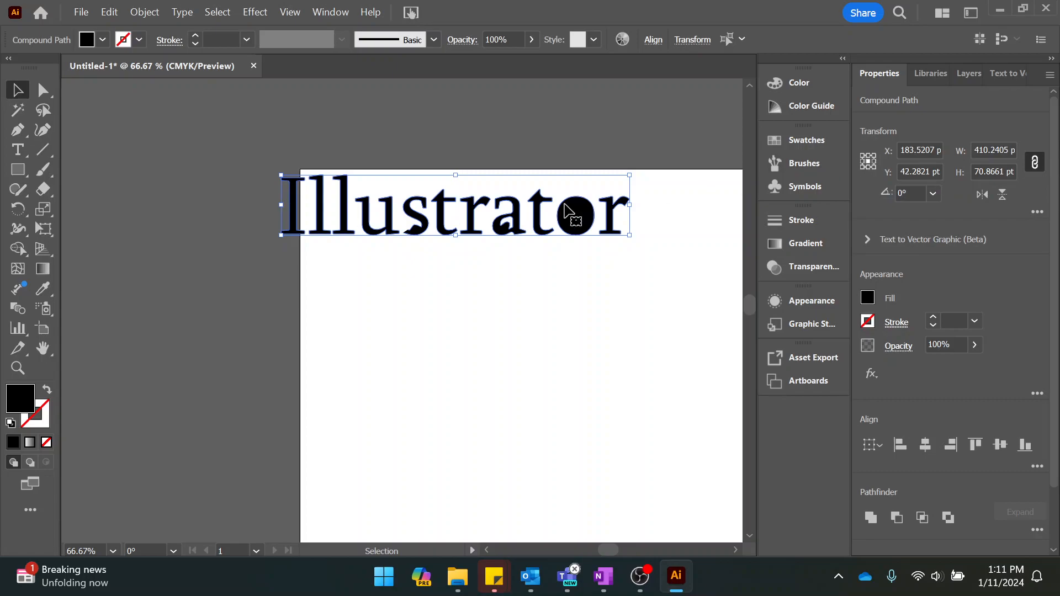
drag(398, 228, 439, 228)
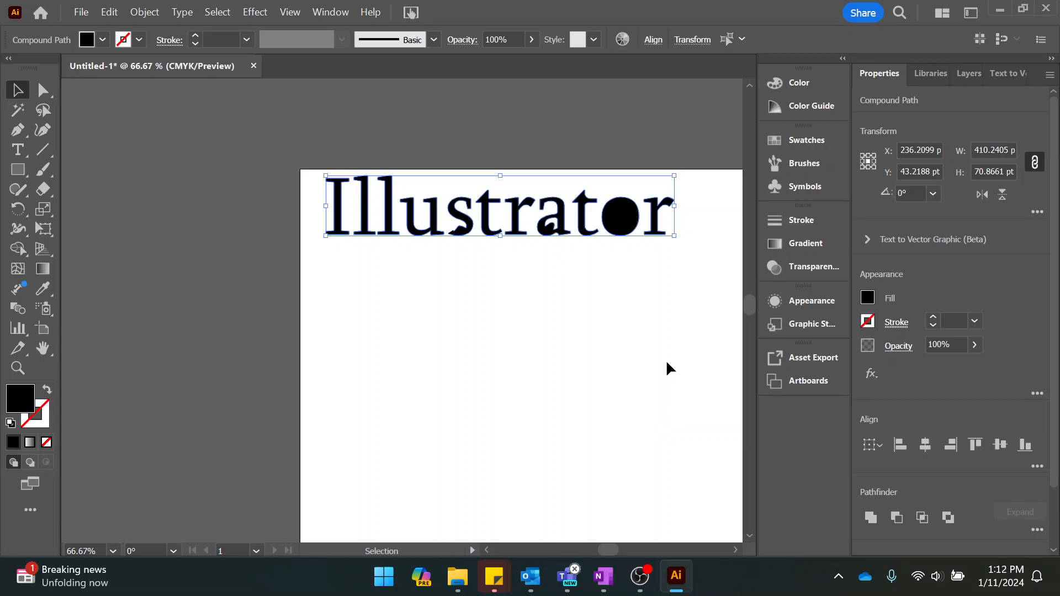
click(639, 580)
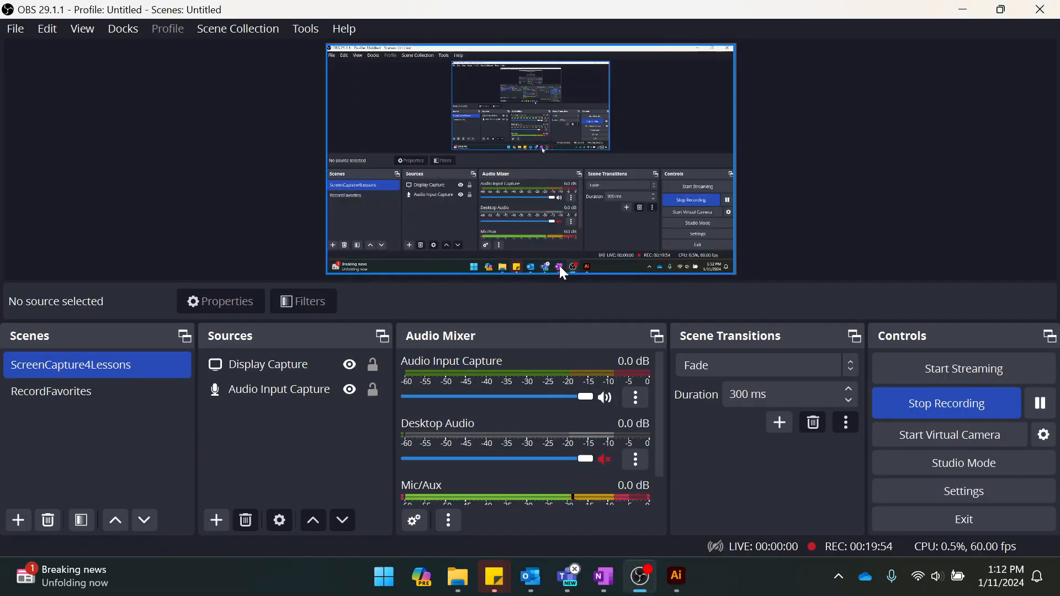